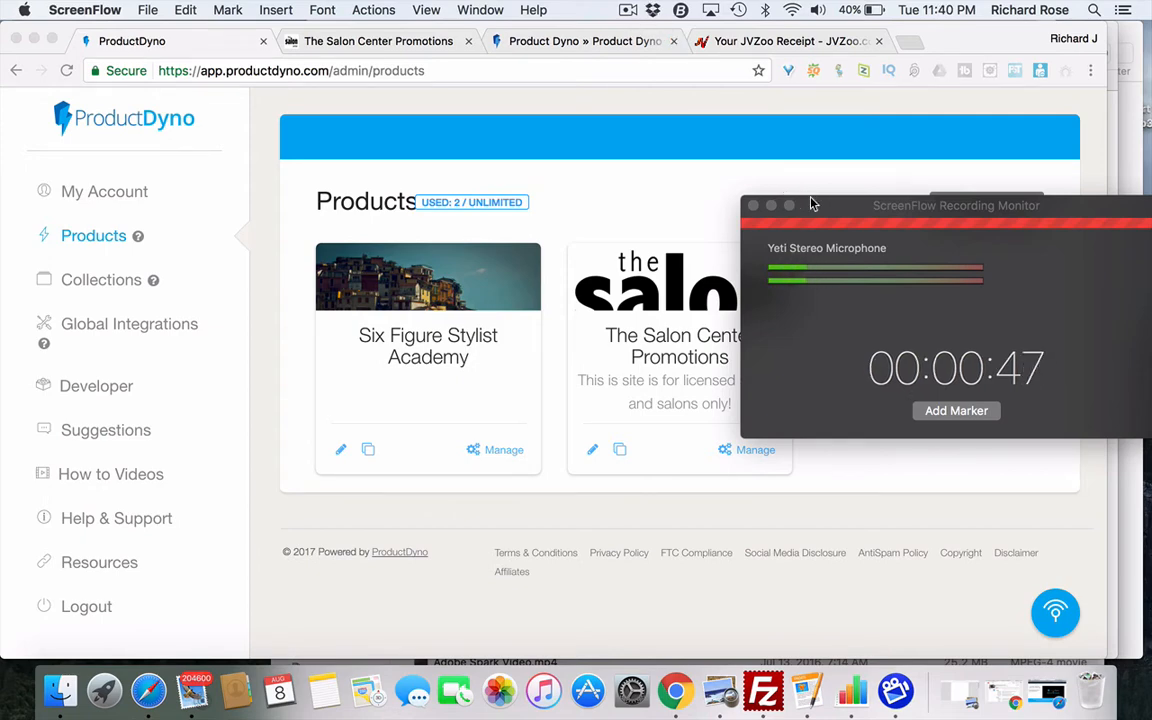
- Visit the account settings page and return to the product list
click(771, 205)
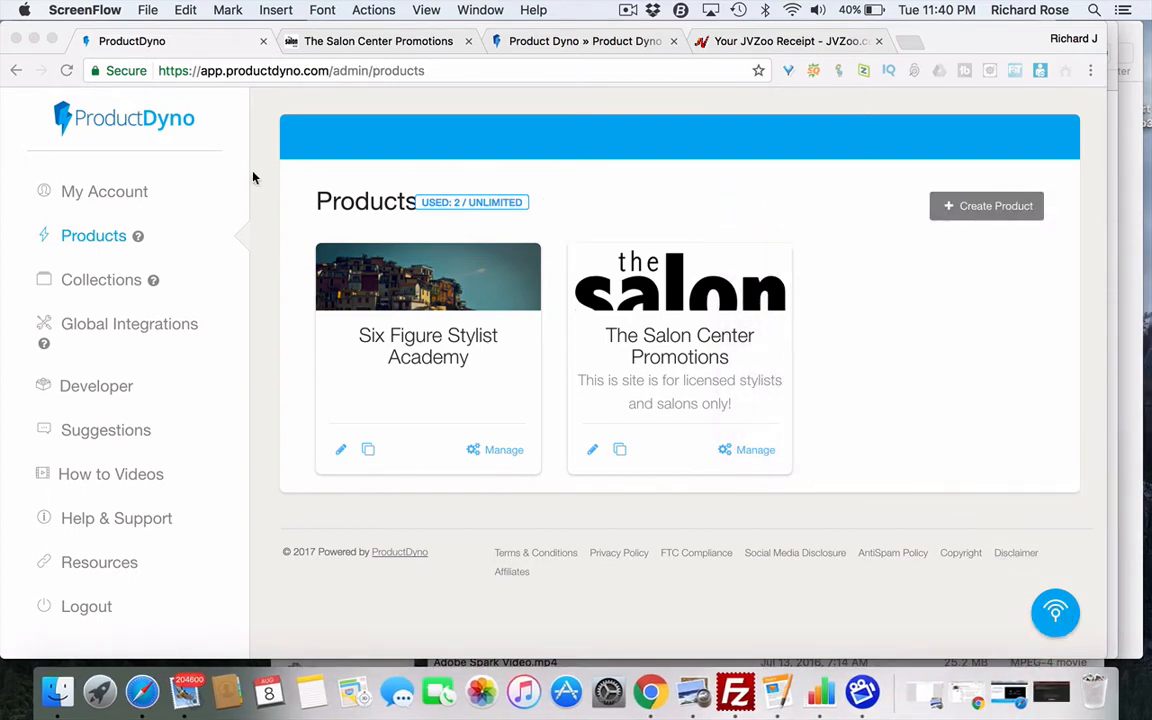
click(124, 195)
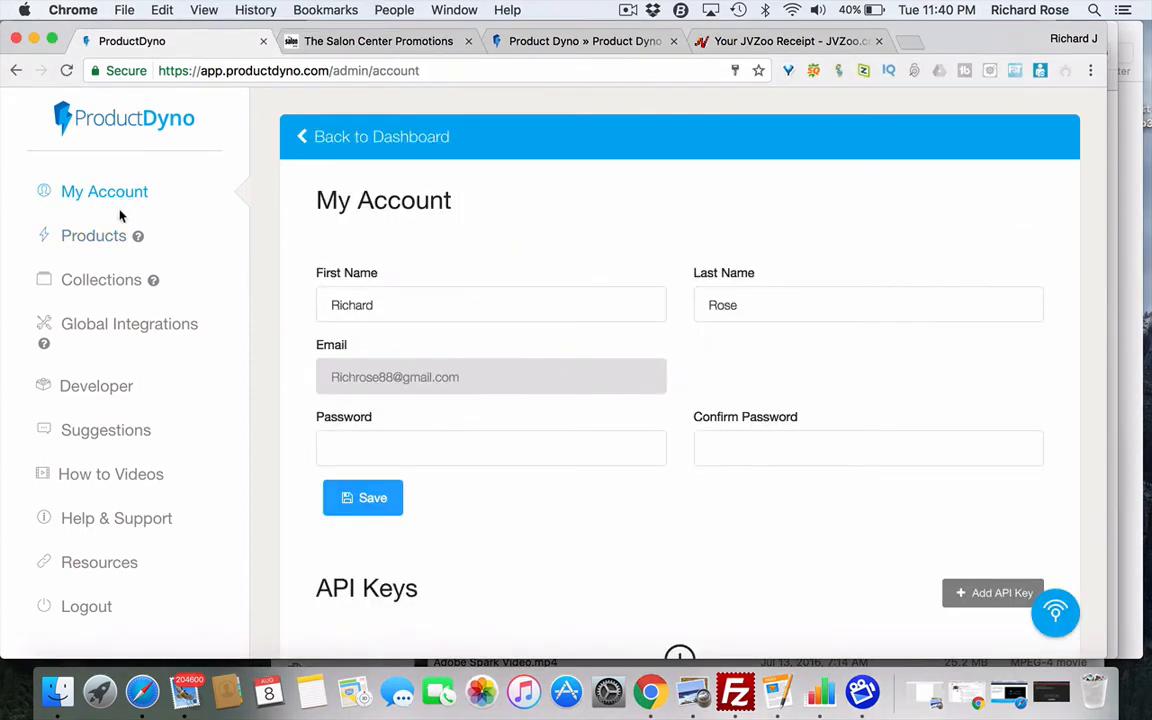
click(97, 238)
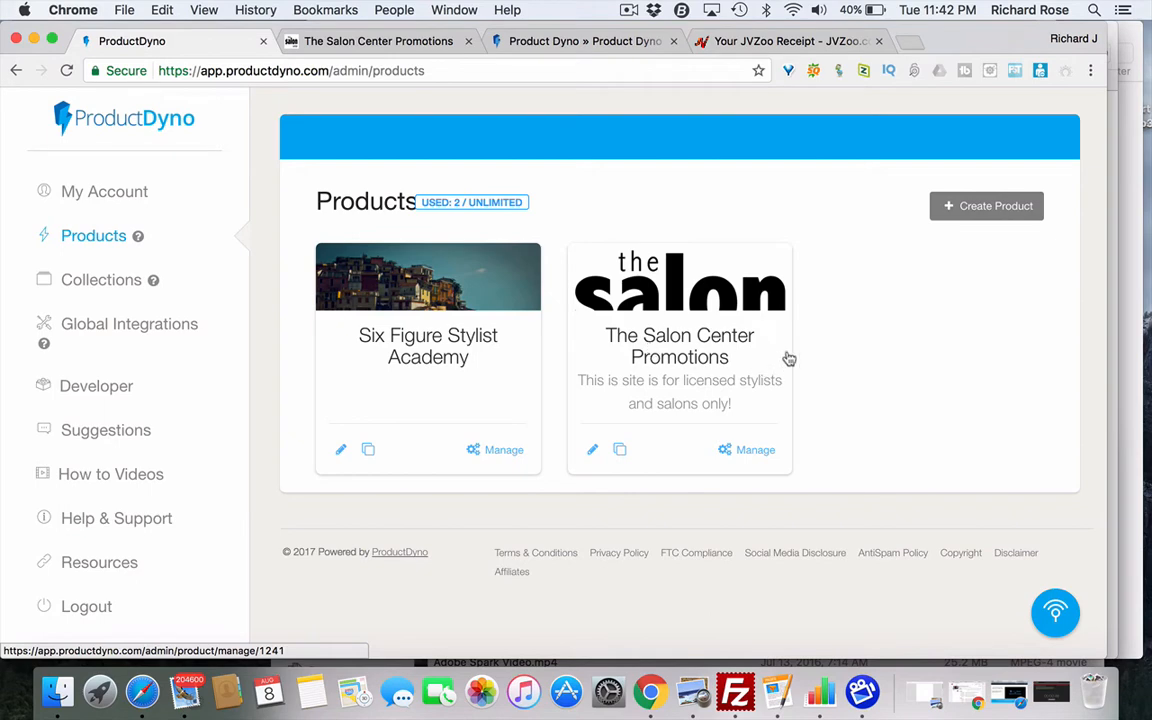
- Start a wizard-built product named 'Test Product' and continue to the sub-domain step
click(990, 207)
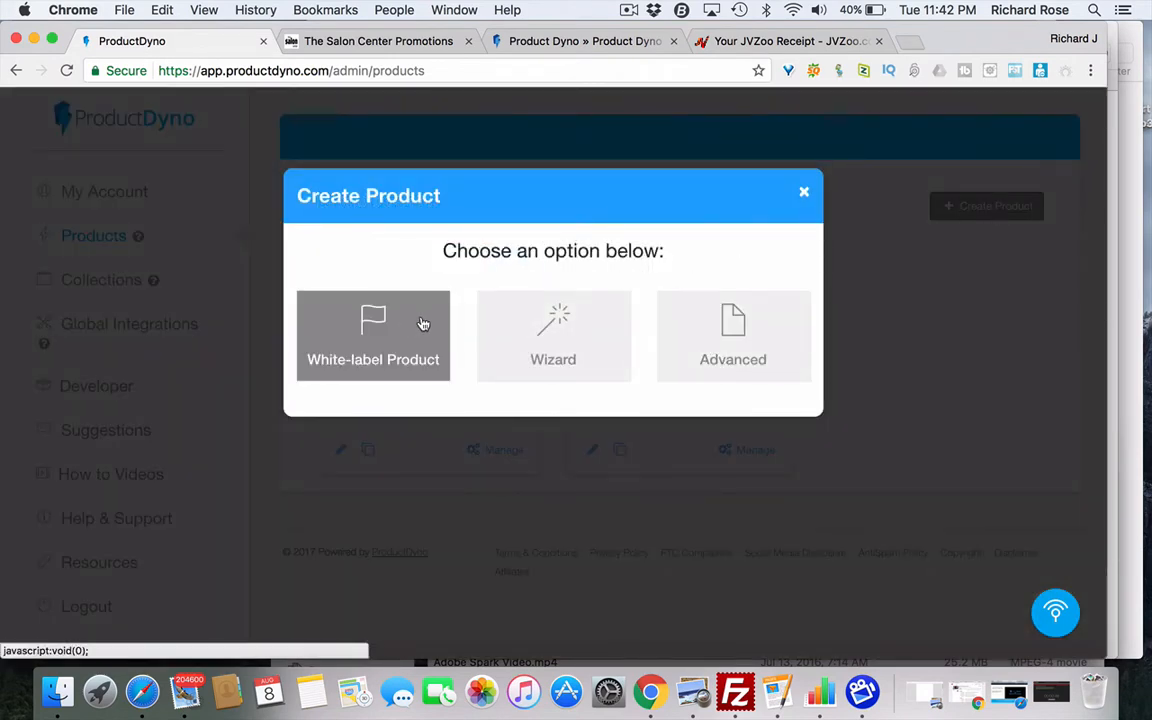
click(568, 334)
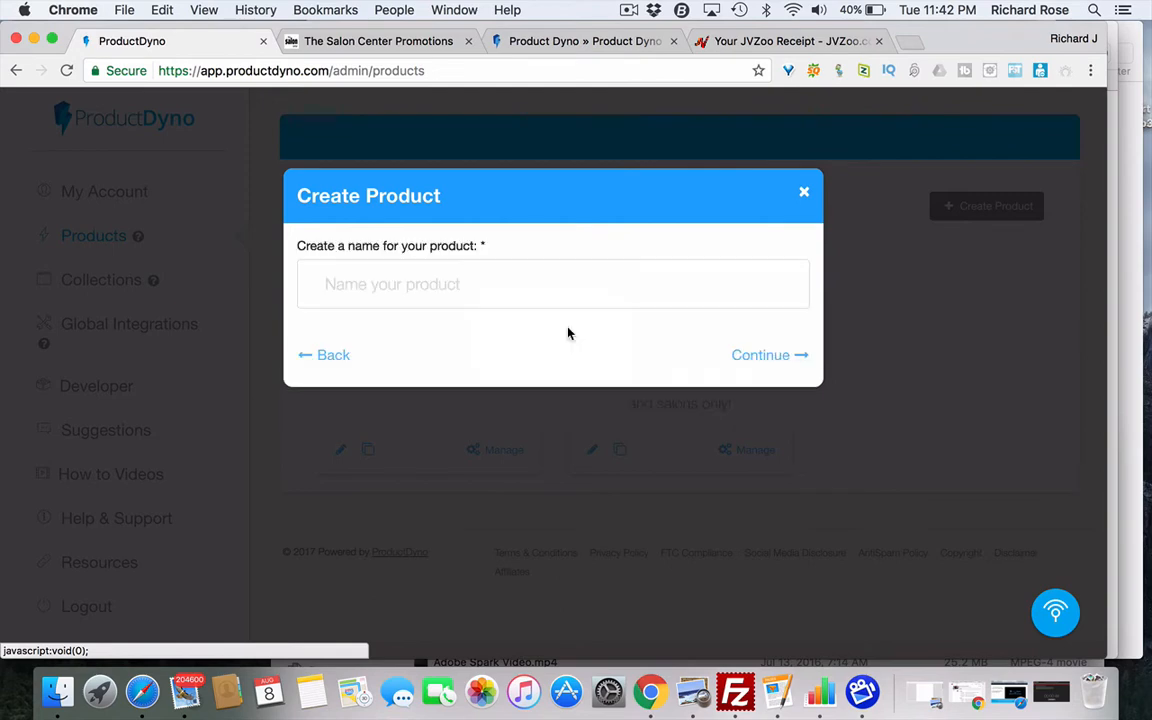
click(350, 288)
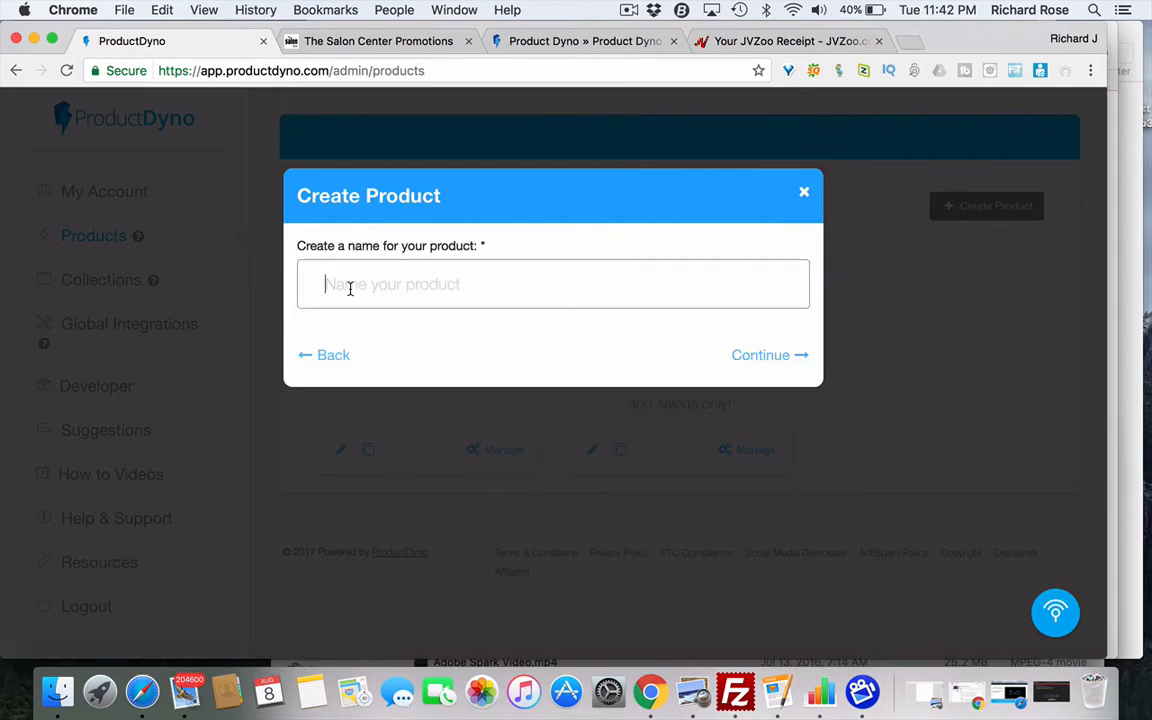
text(Test)
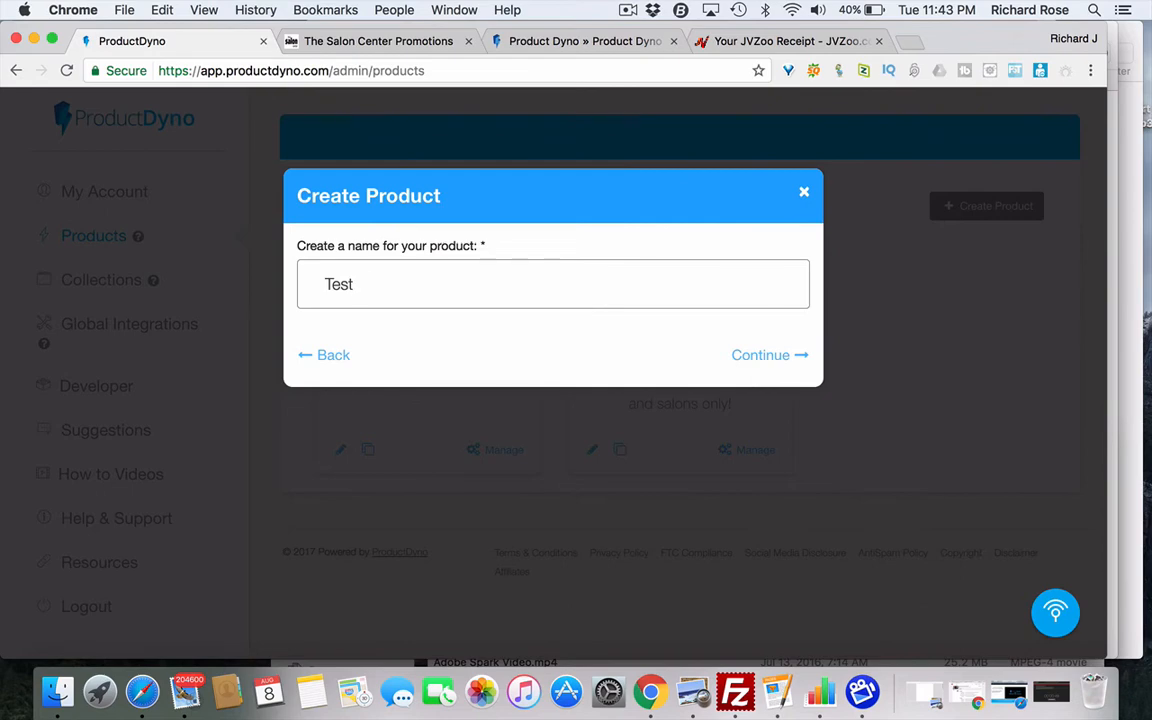
text( Product)
click(757, 357)
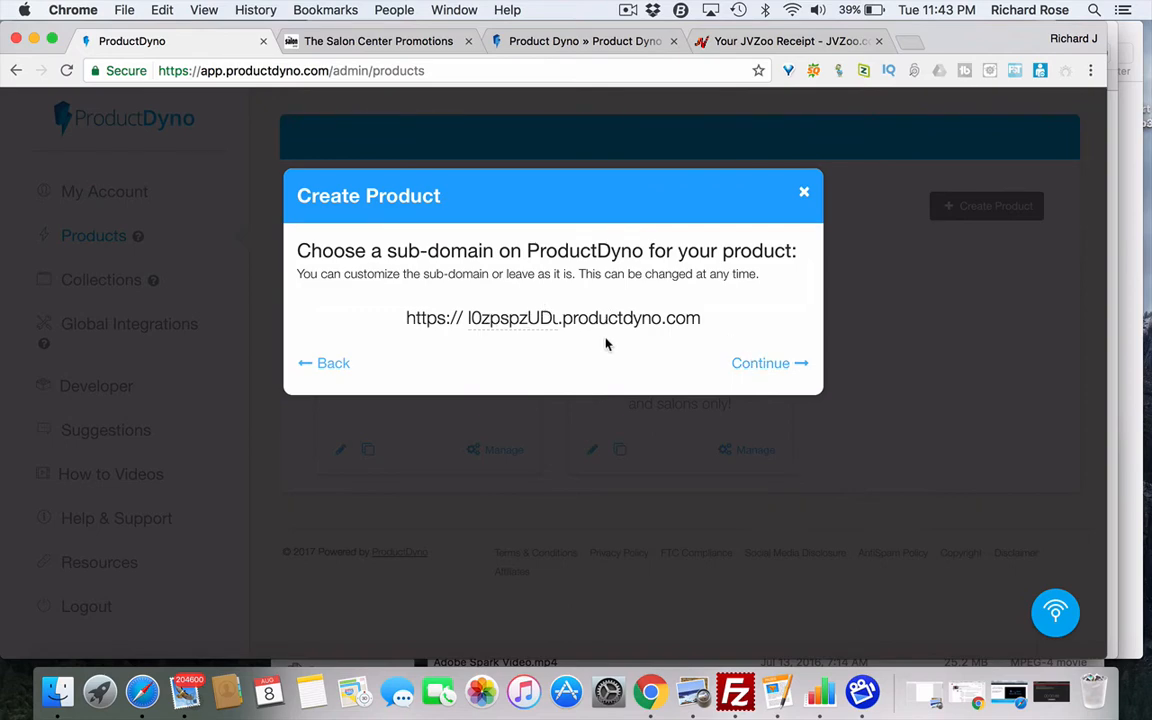
- Set the sub-domain to test1112 after 'test' is rejected as already taken
click(556, 317)
text(u)
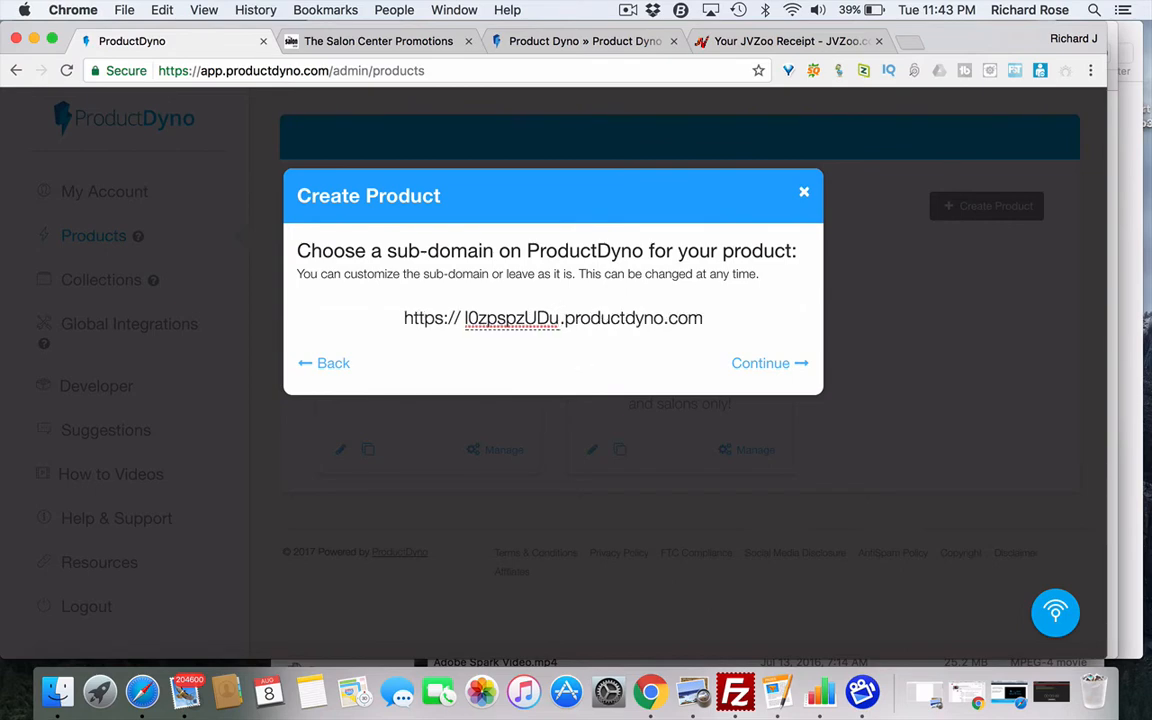
key(BackSpace)
key(BackSpace)
key(BackSpace)
key(BackSpace)
key(BackSpace)
key(BackSpace)
key(BackSpace)
key(BackSpace)
key(BackSpace)
key(BackSpace)
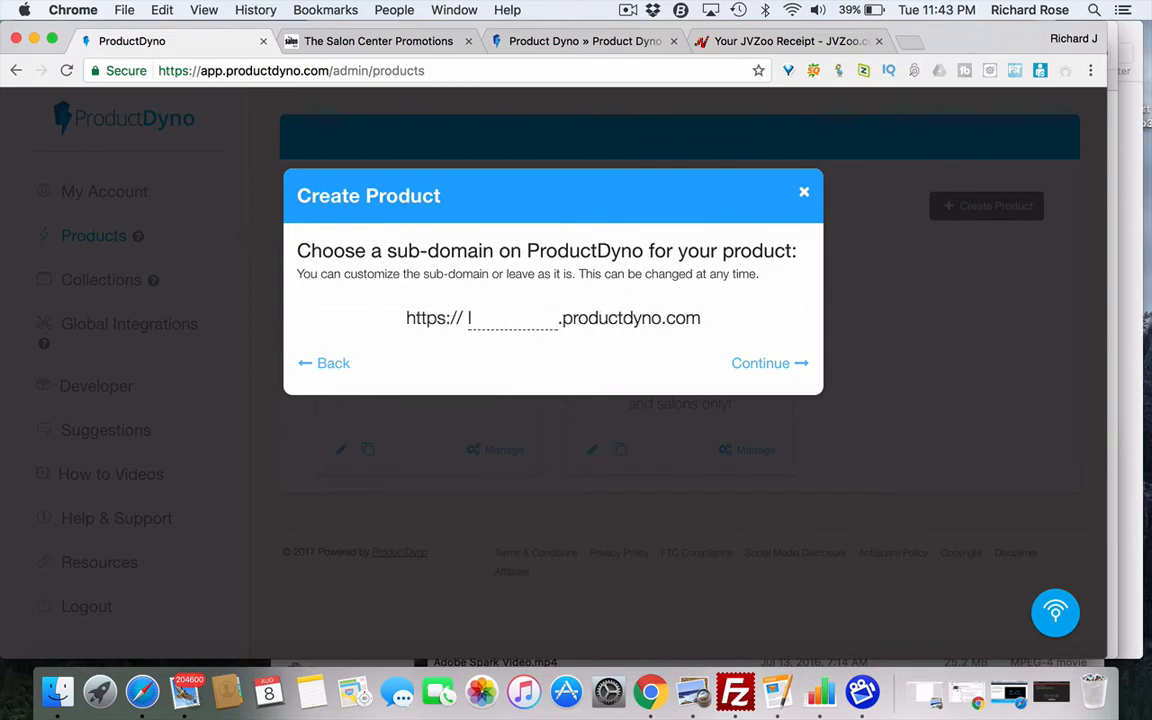
text(test)
click(755, 365)
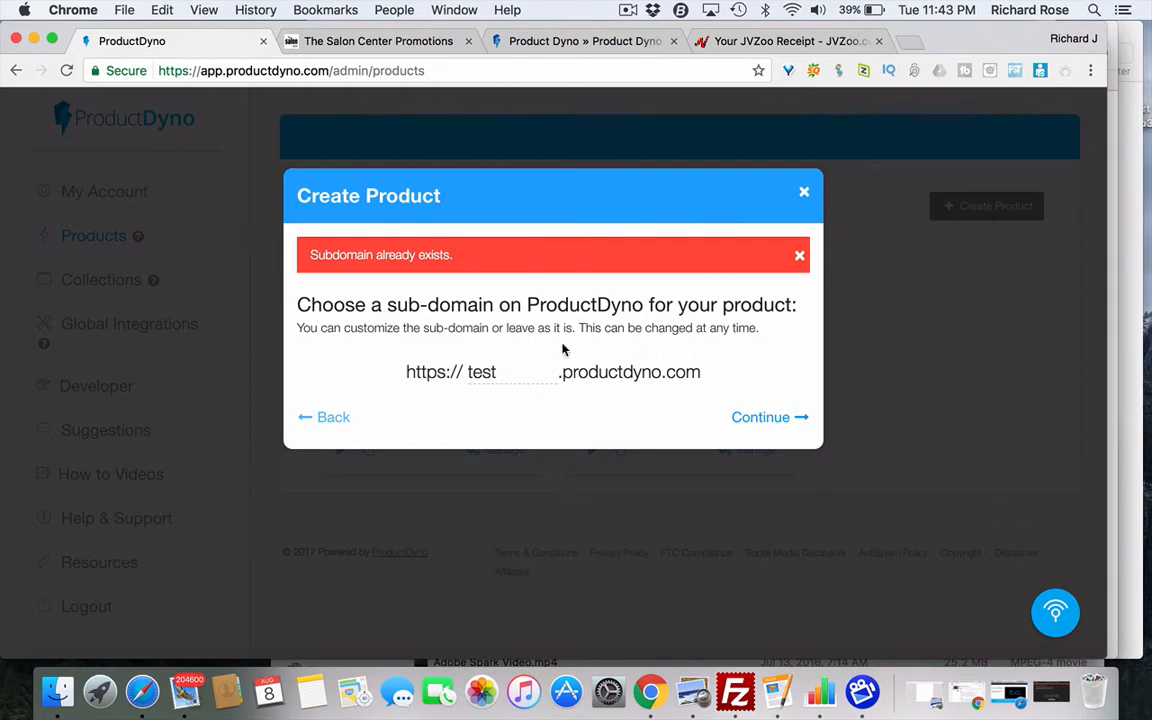
click(503, 372)
text(1112)
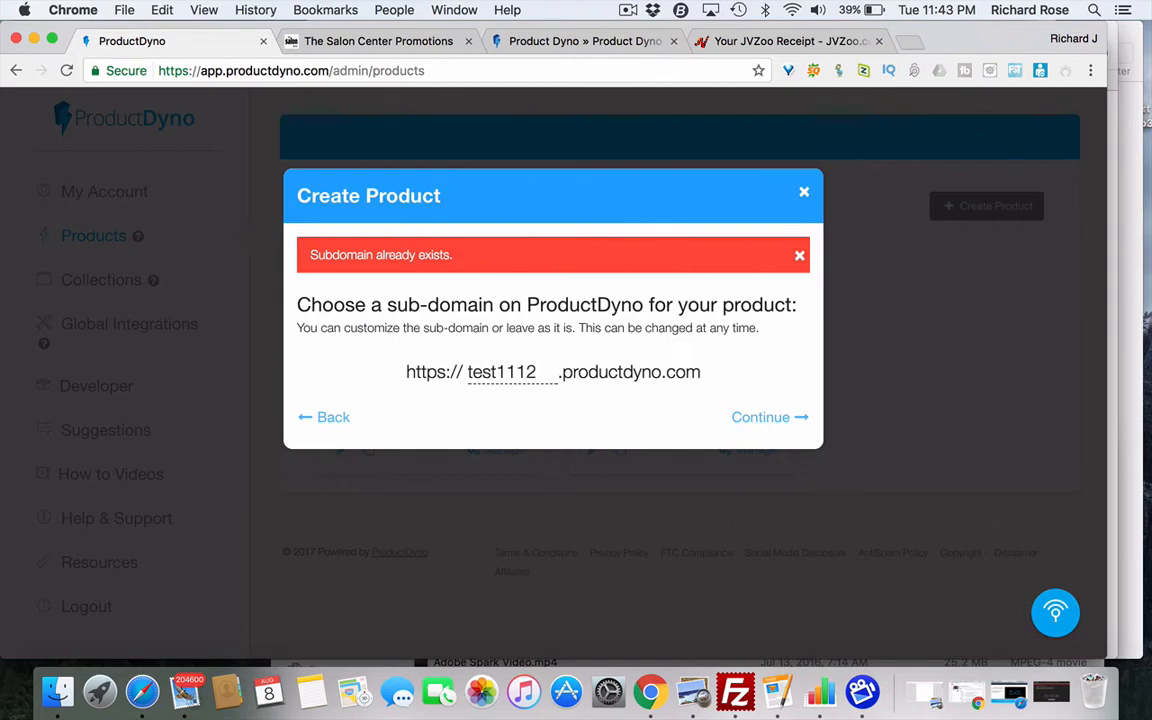
click(763, 417)
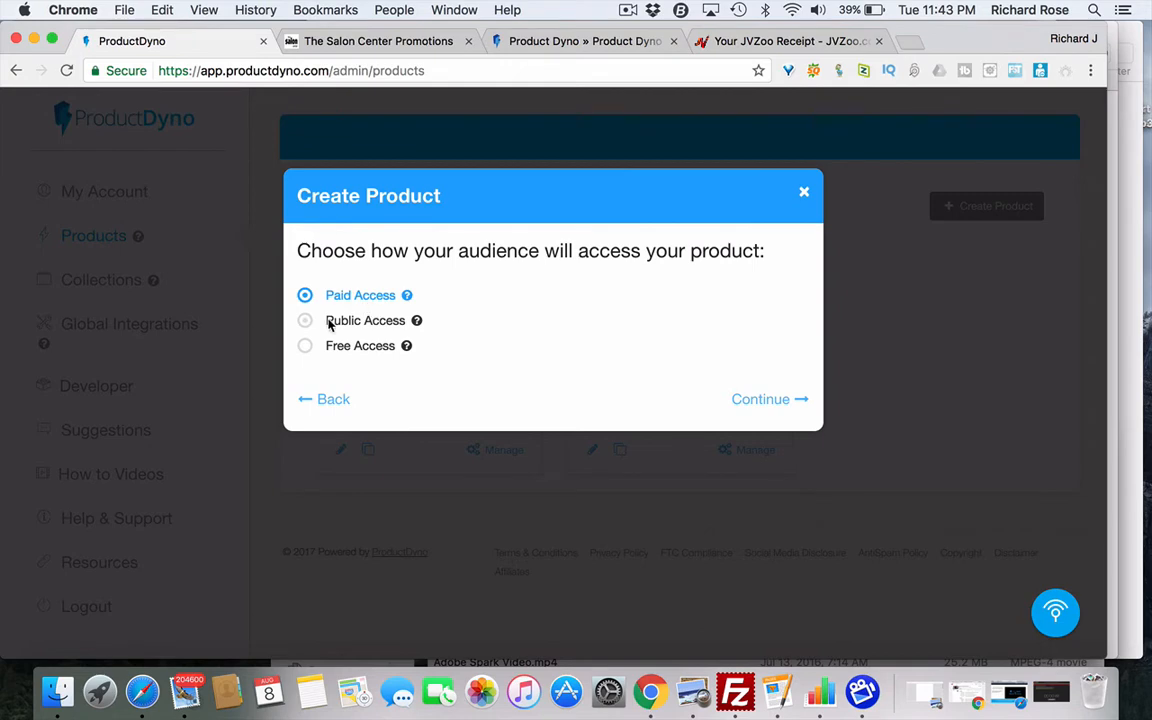
- Review the Paid, Public and Free Access help tips, keeping Paid Access selected
mouse_move(406, 296)
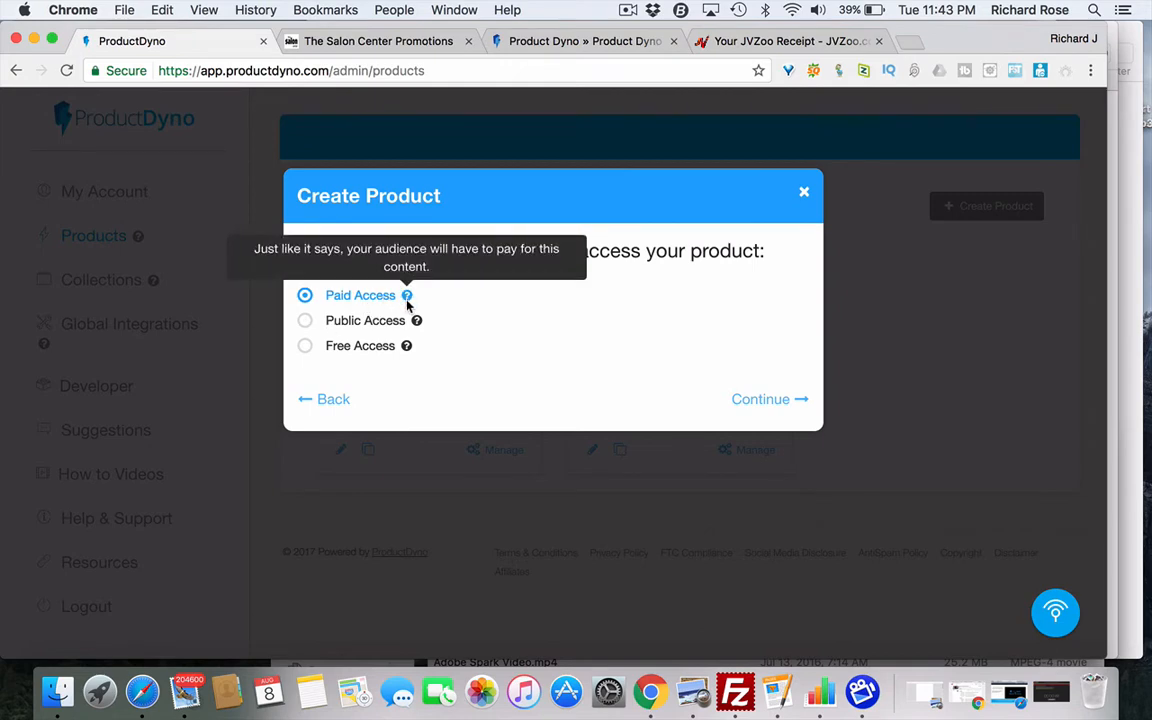
mouse_move(416, 320)
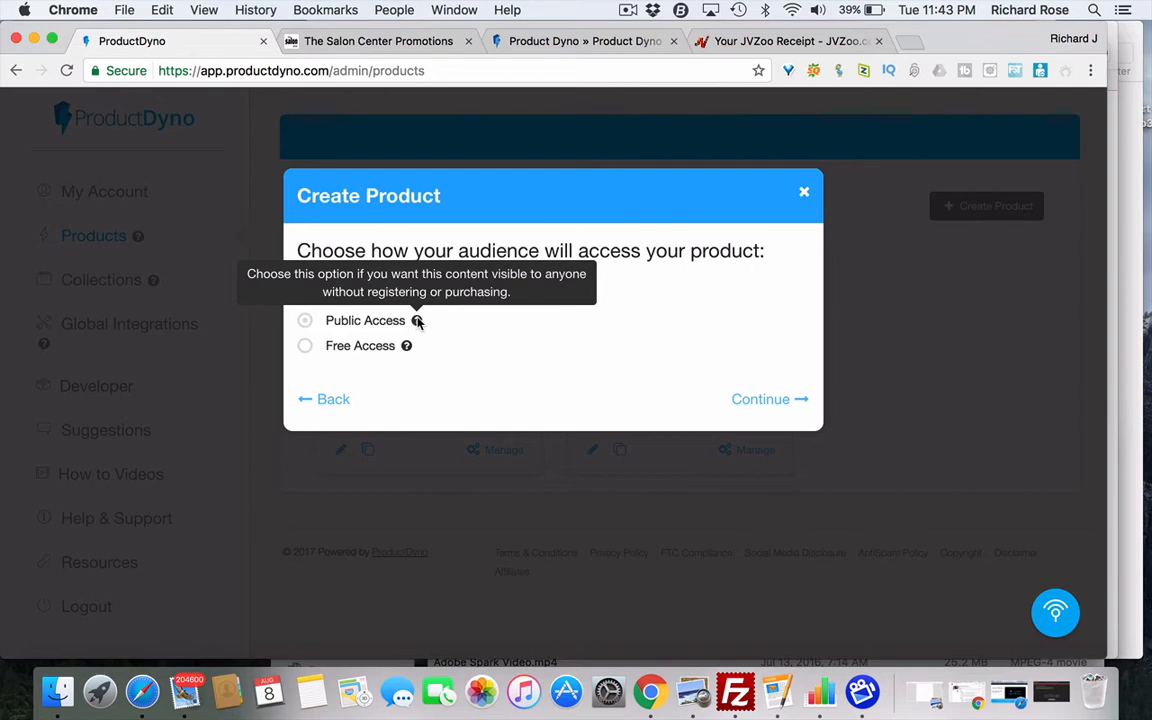
mouse_move(406, 346)
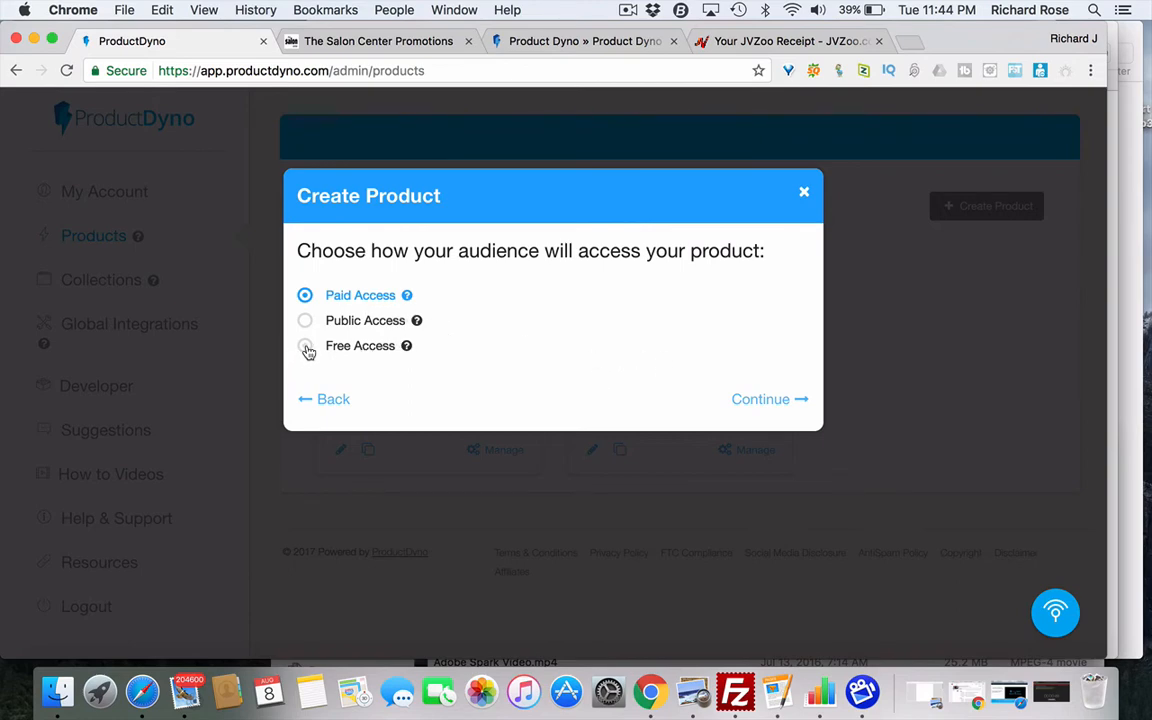
click(761, 401)
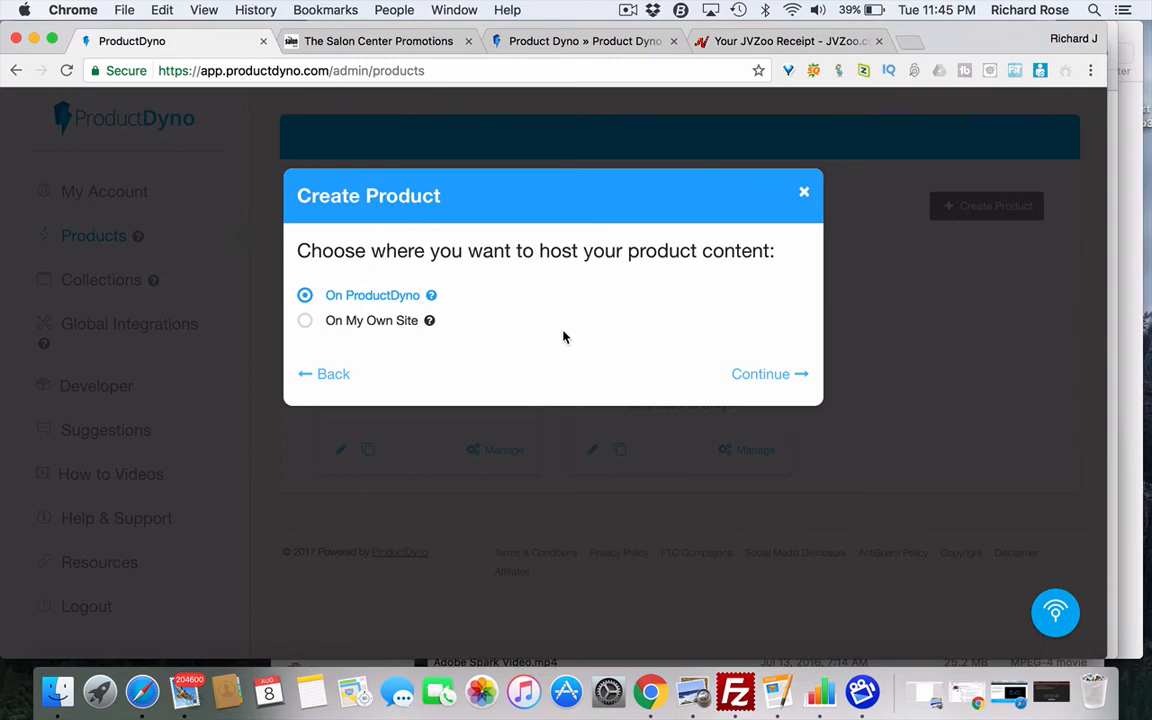
- Open a blank new Chrome tab beside the ProductDyno wizard
click(907, 45)
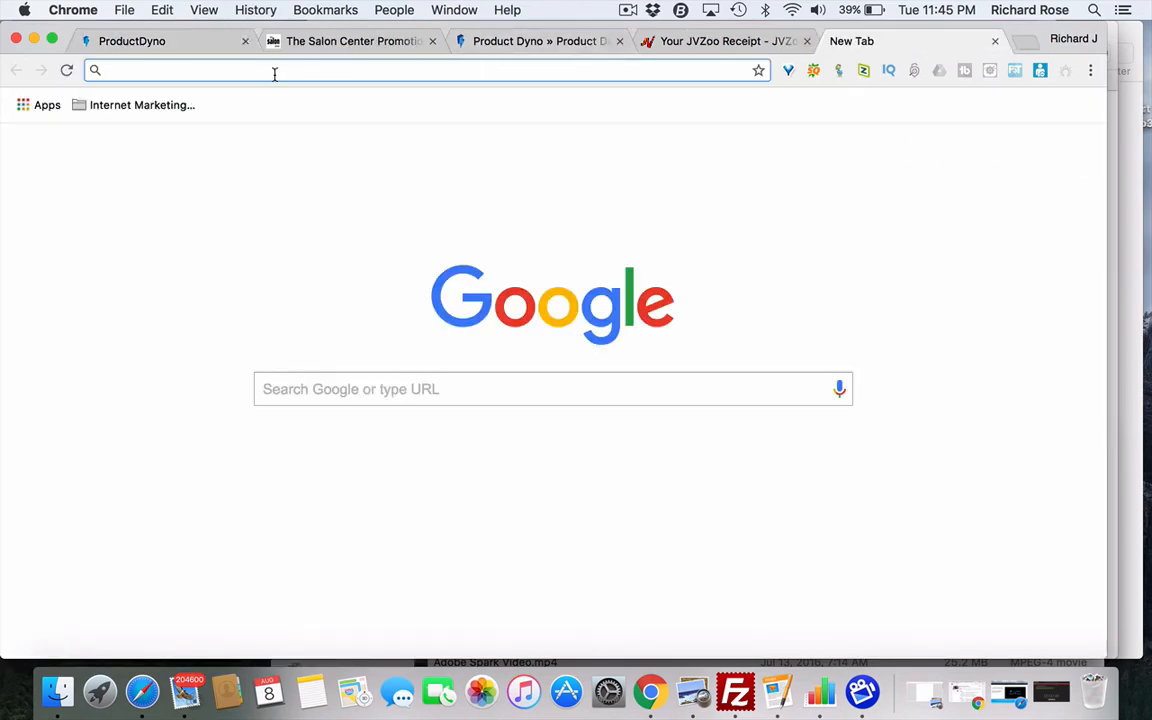
- Load thesaloncenter.com, open its Promotions login page, then close that tab
text(thesaloncenter.com)
key(Return)
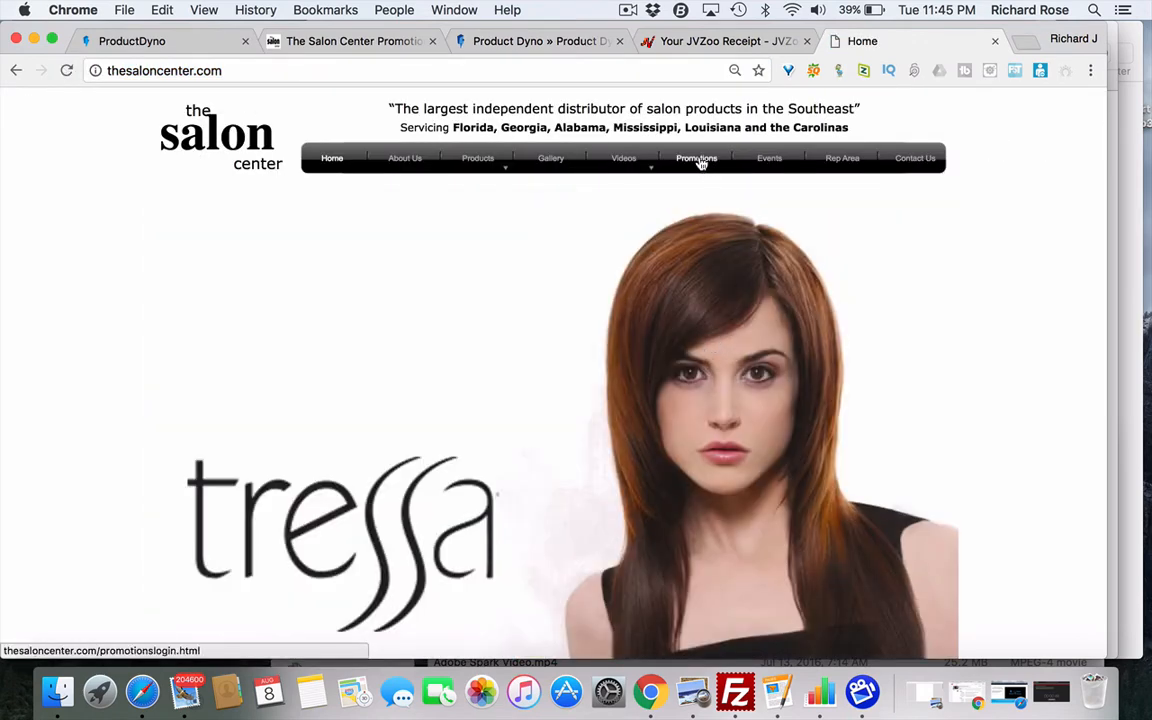
click(700, 162)
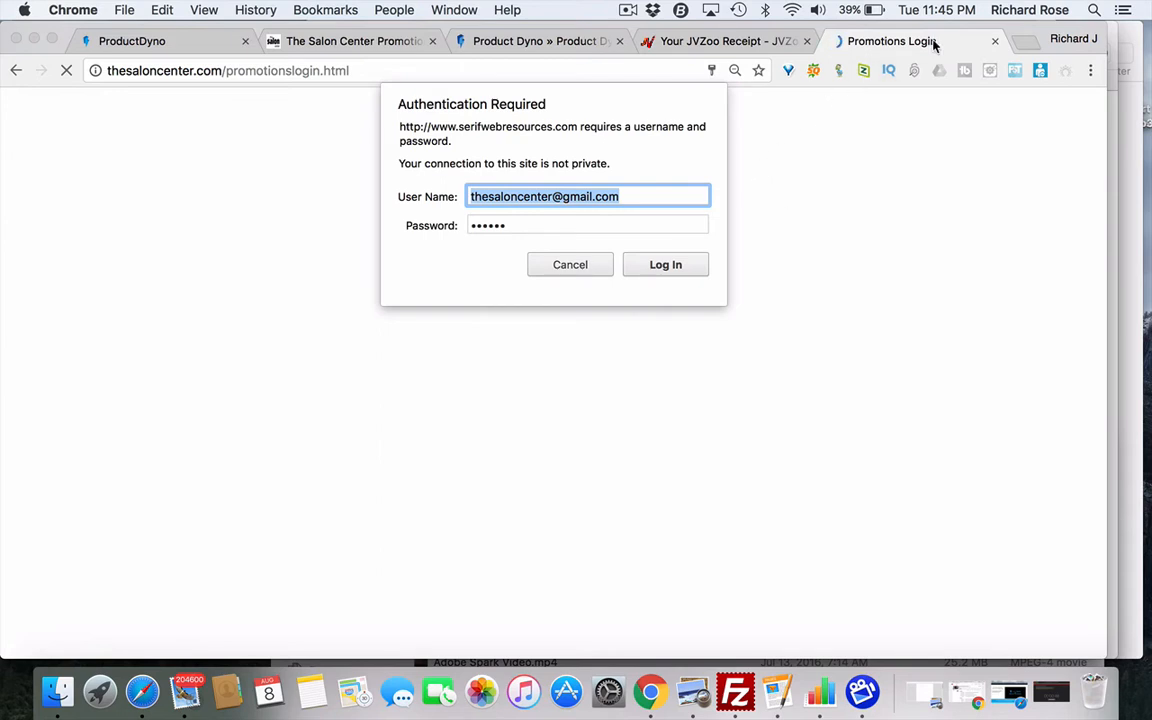
click(995, 41)
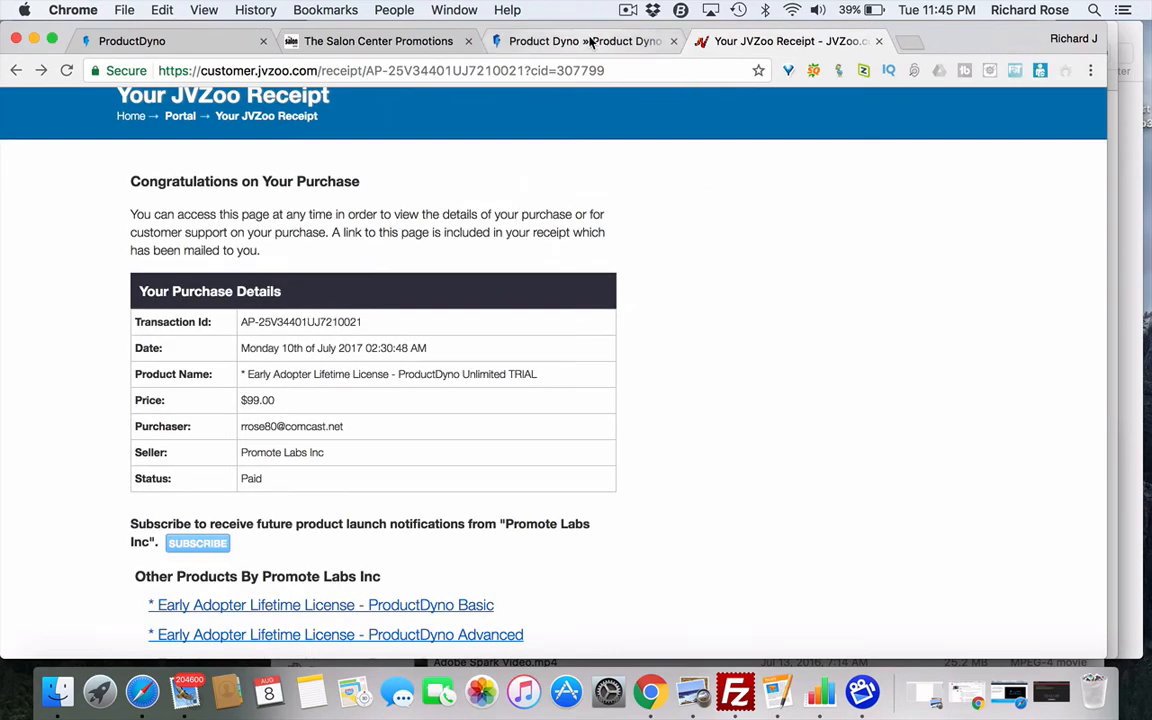
- Check the $99.00 ProductDyno receipt on JVZoo, then return to the ProductDyno partners page
click(590, 41)
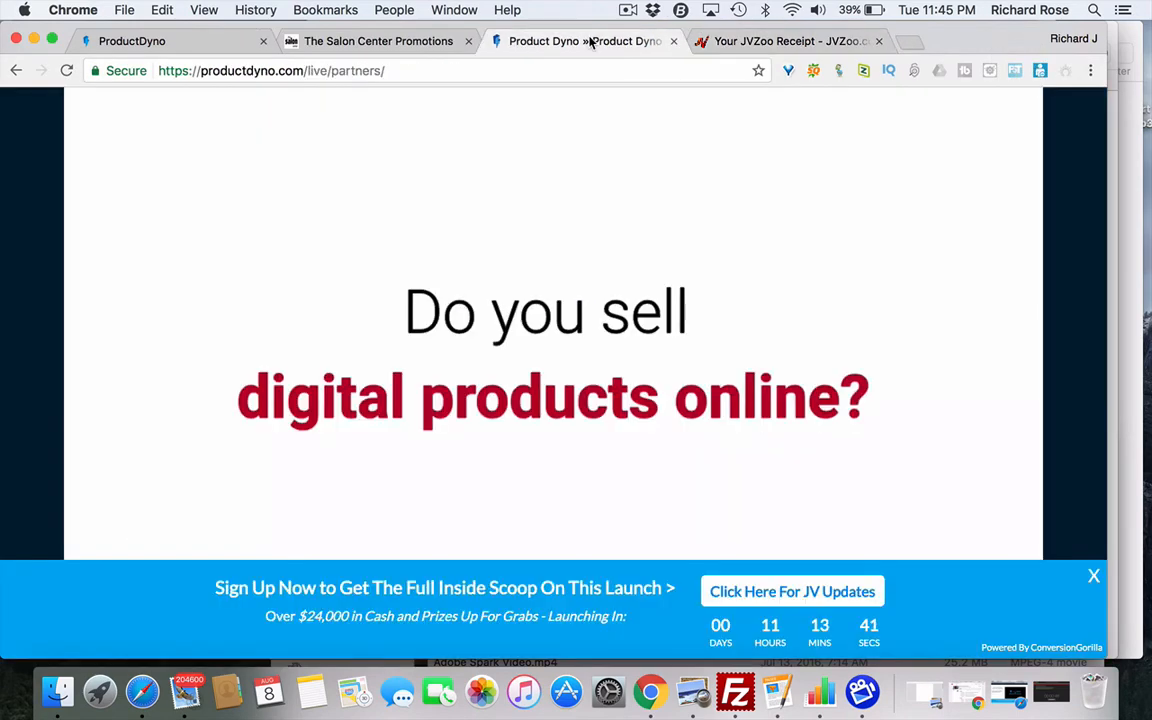
click(778, 41)
scroll(647, 373, down, 3)
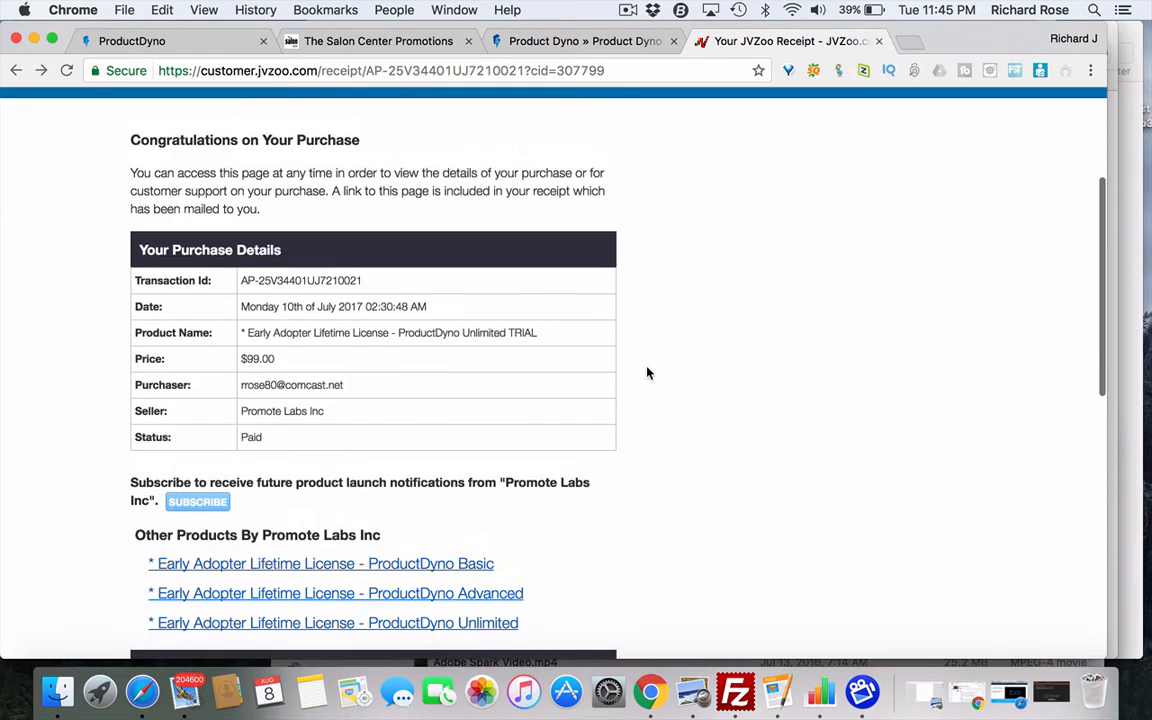
scroll(648, 373, up, 2)
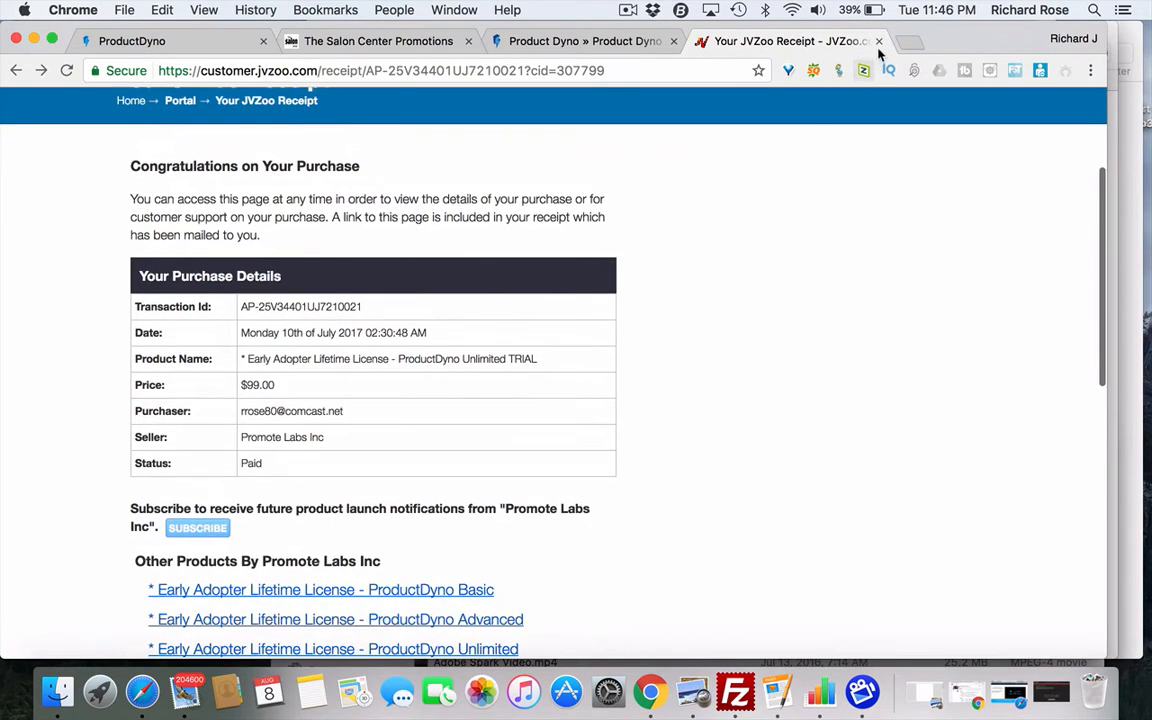
click(620, 44)
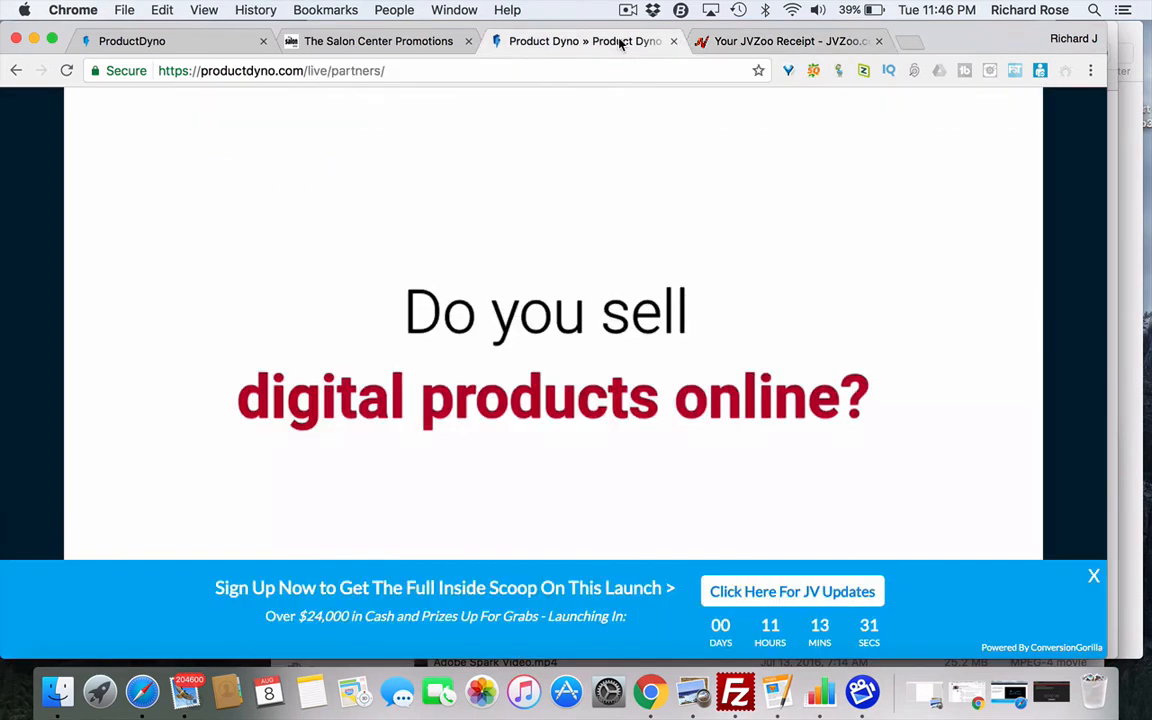
- Keep hosting On ProductDyno, skip the logo upload, and create Test Product
click(378, 43)
click(222, 46)
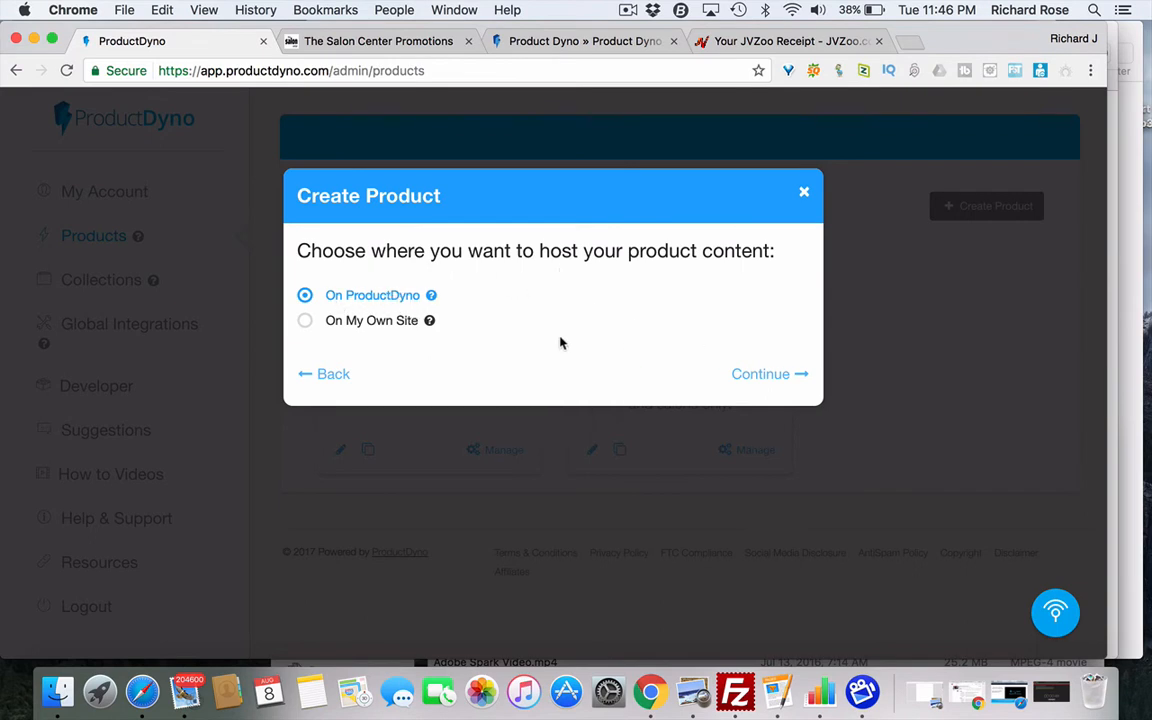
click(754, 376)
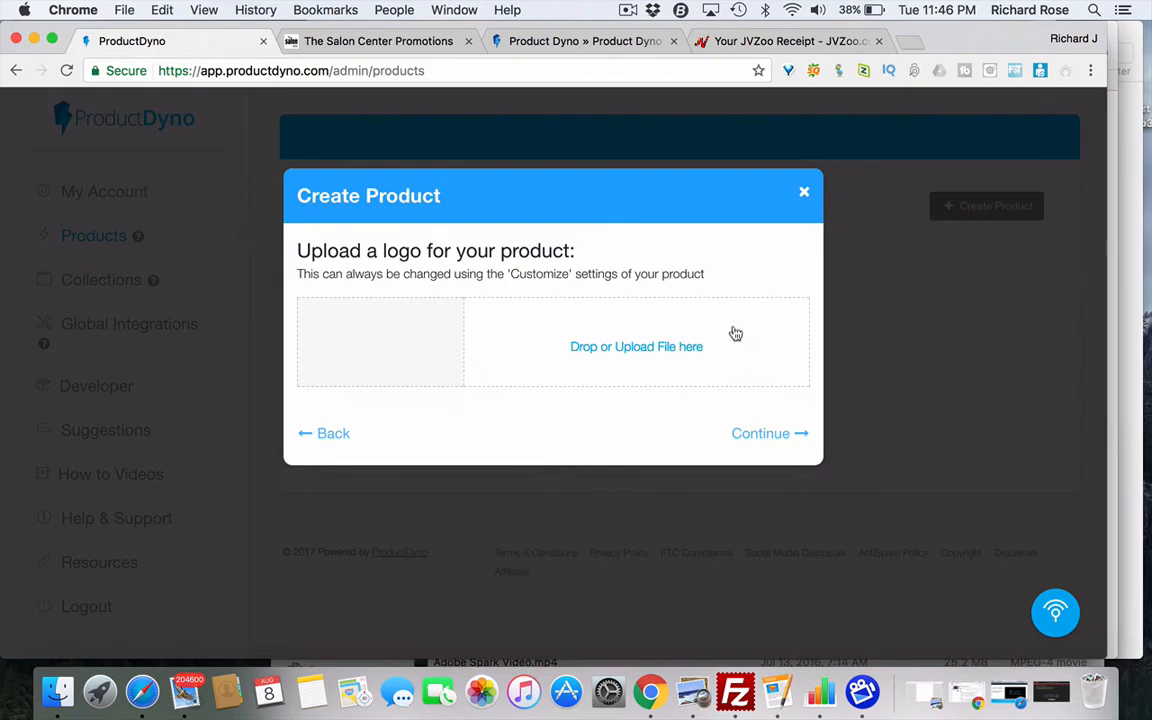
click(762, 436)
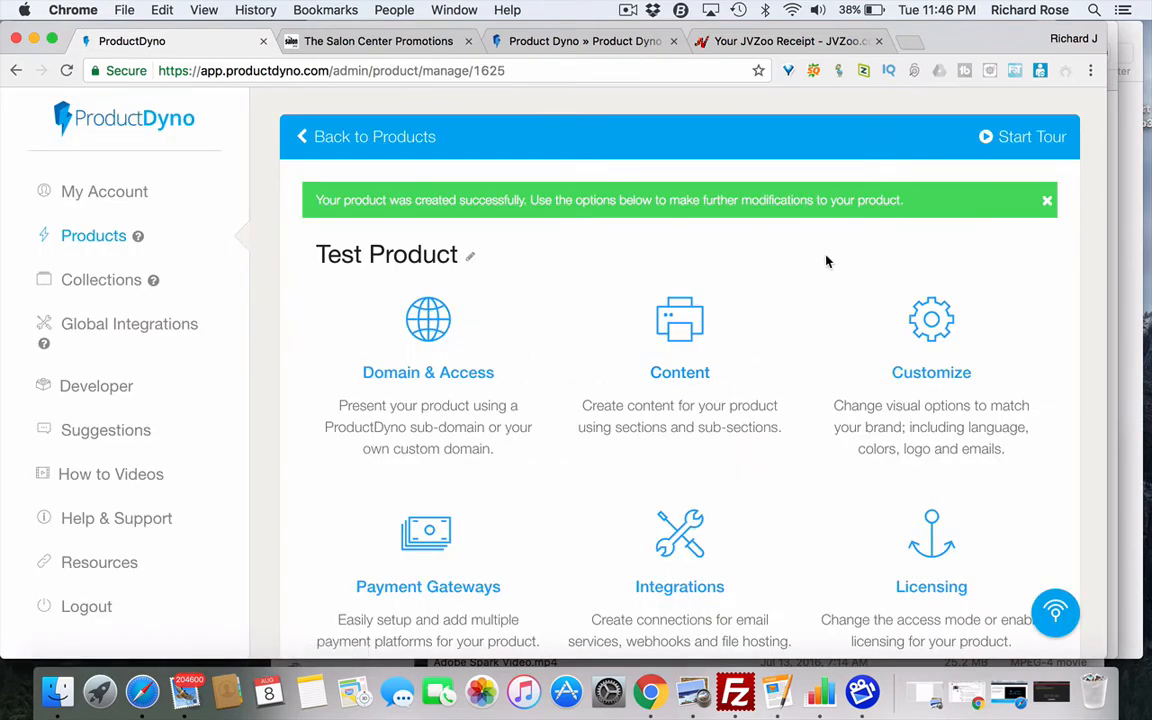
- Start the guided tour and follow it to the Domain & Access settings
click(1019, 141)
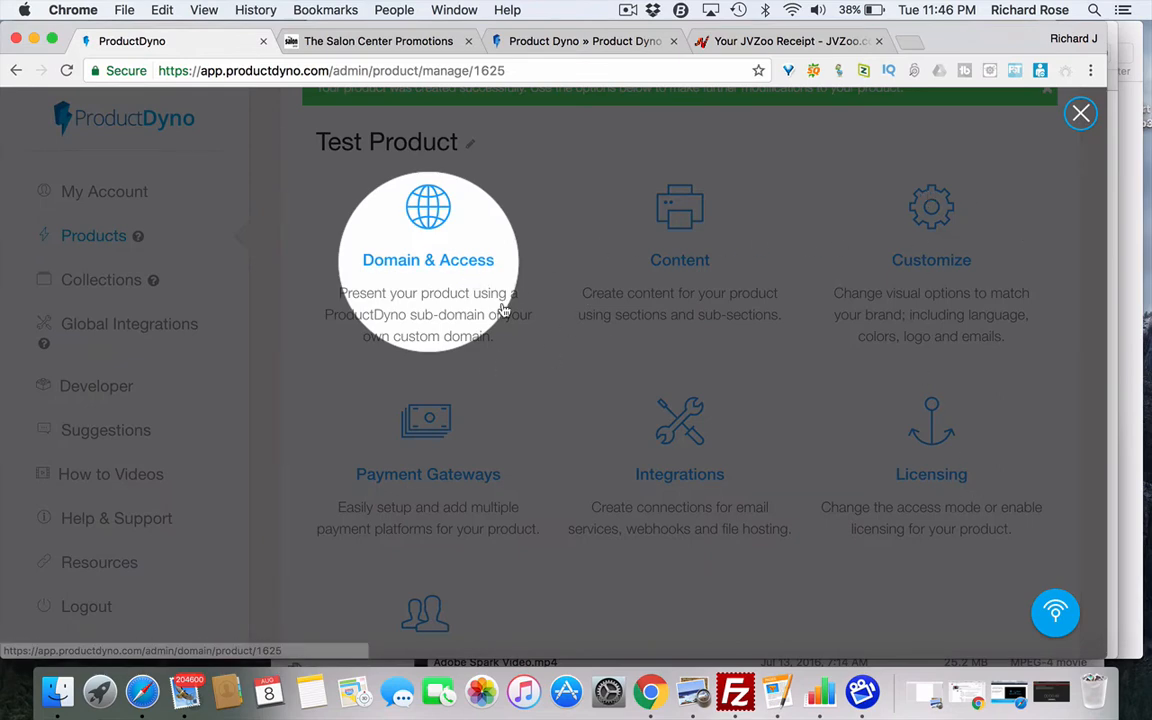
click(437, 270)
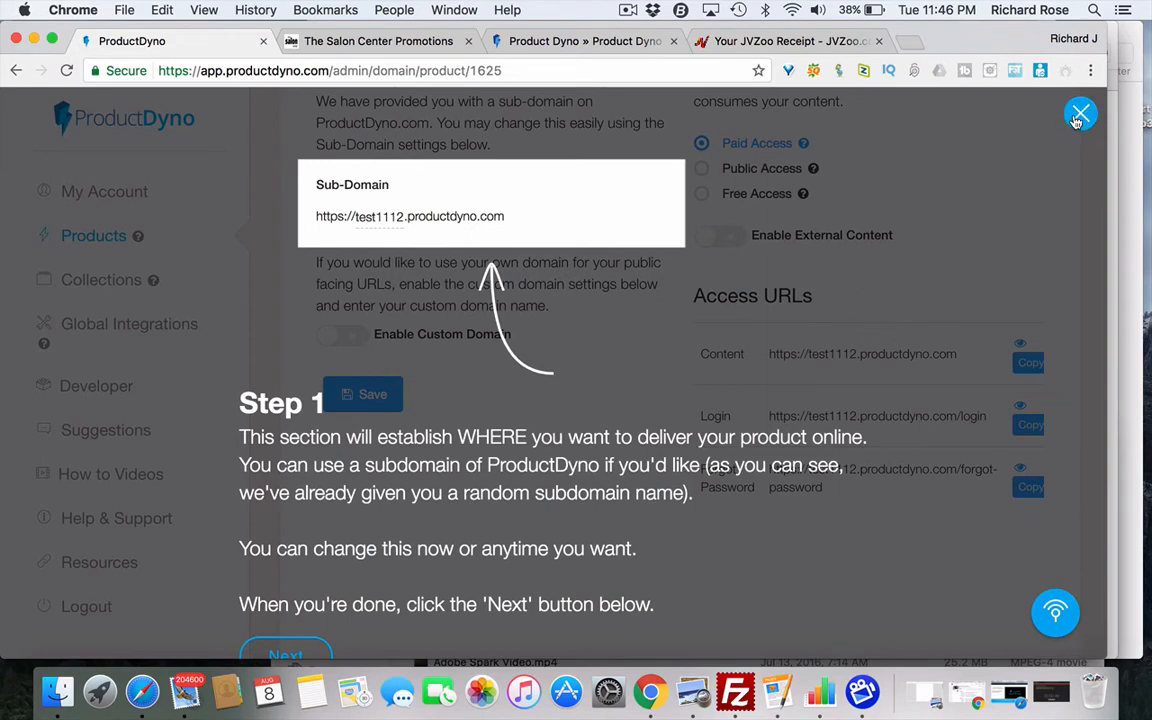
- Close the Step 1 tour overlay and return to the Domain heading
click(1076, 122)
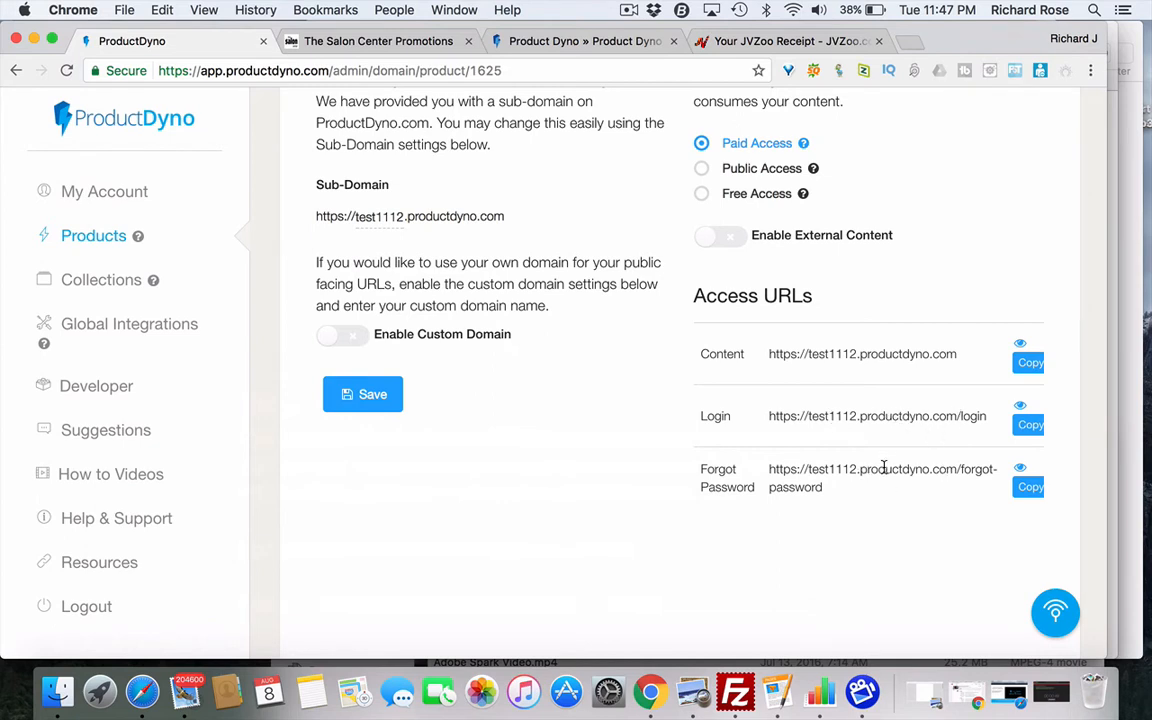
scroll(836, 342, up, 2)
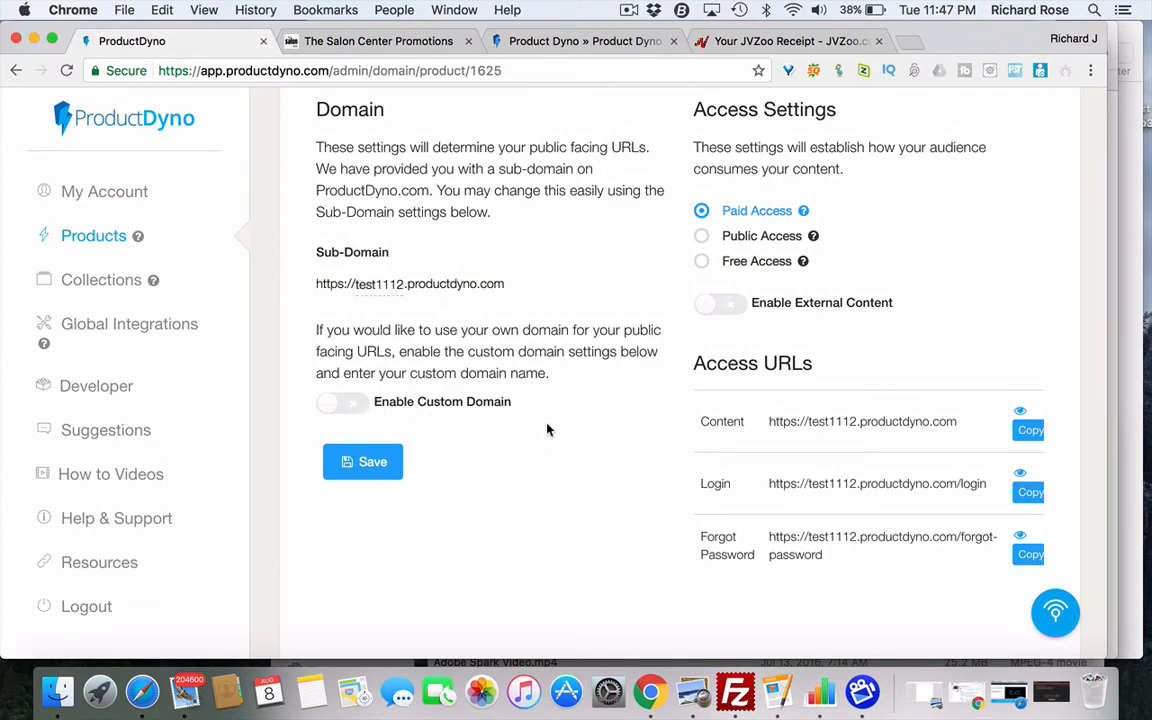
- On The Salon Center Promotions login, try the Forgot Password form, then go back
click(372, 46)
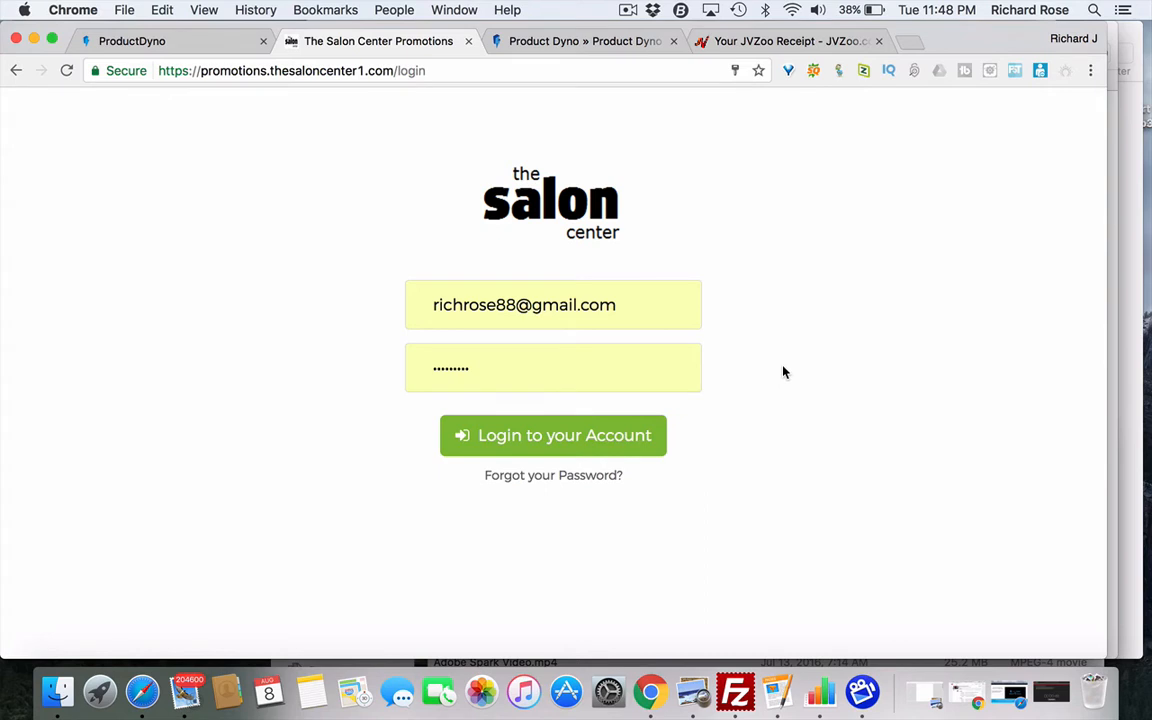
click(560, 479)
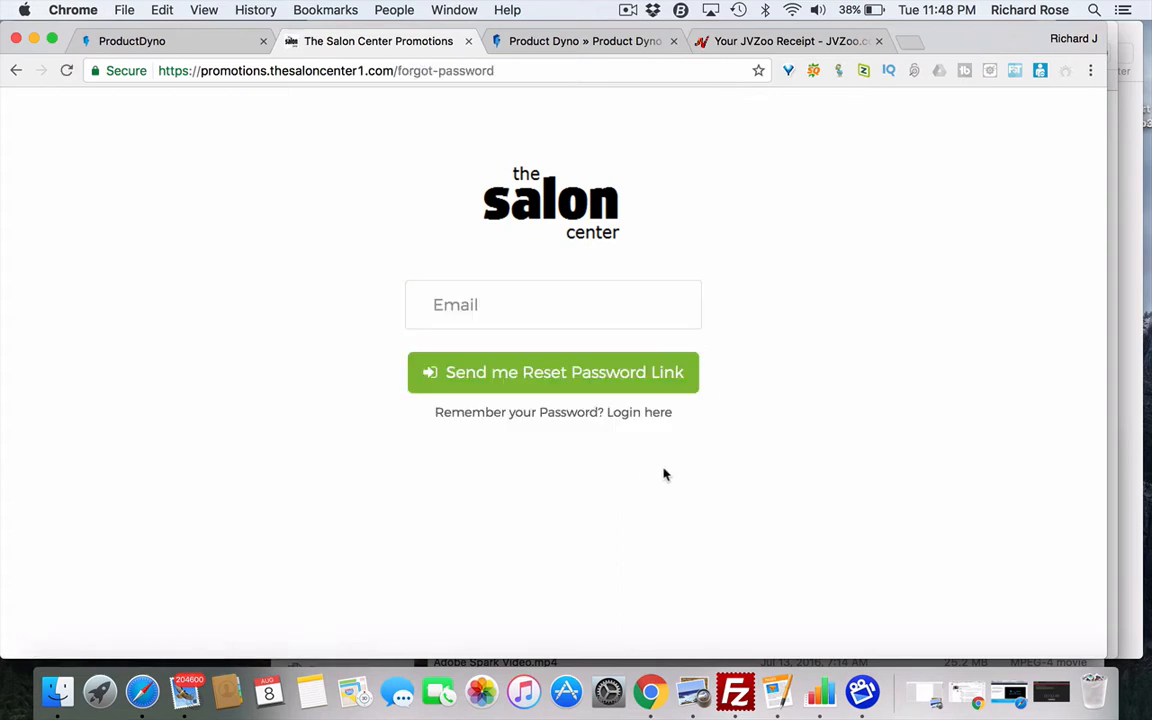
click(564, 376)
click(17, 70)
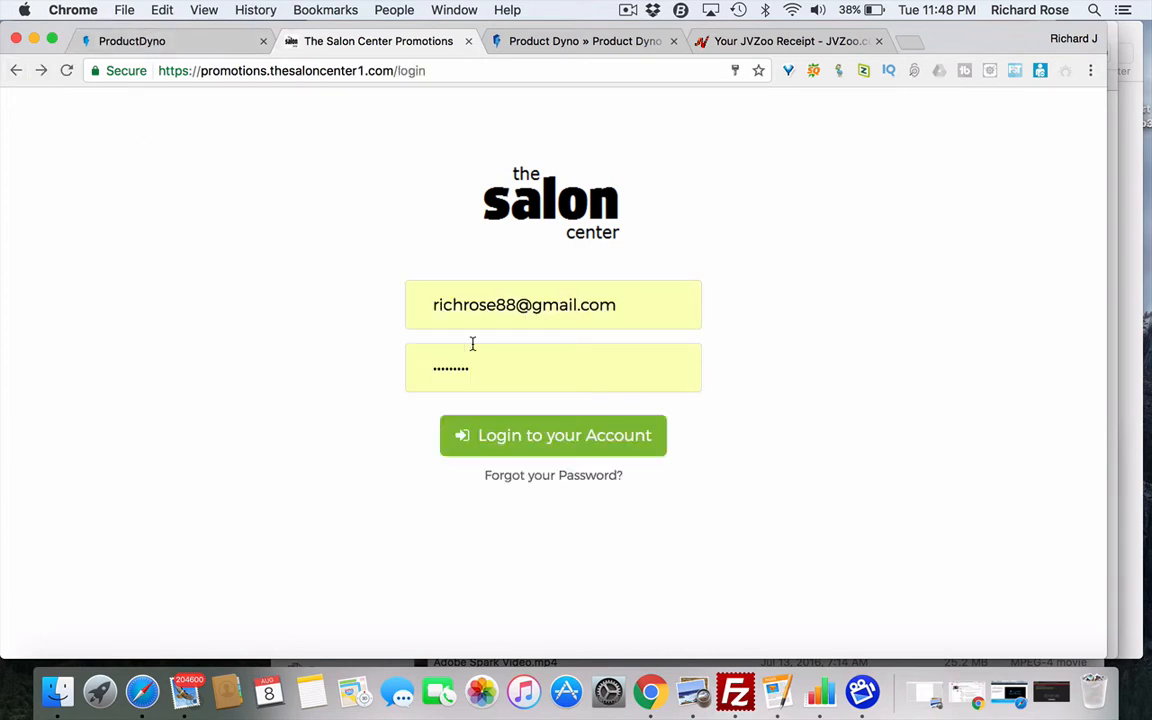
- Log in and browse Monthly Promotions, Videos and Education/Events, then return to ProductDyno
click(562, 437)
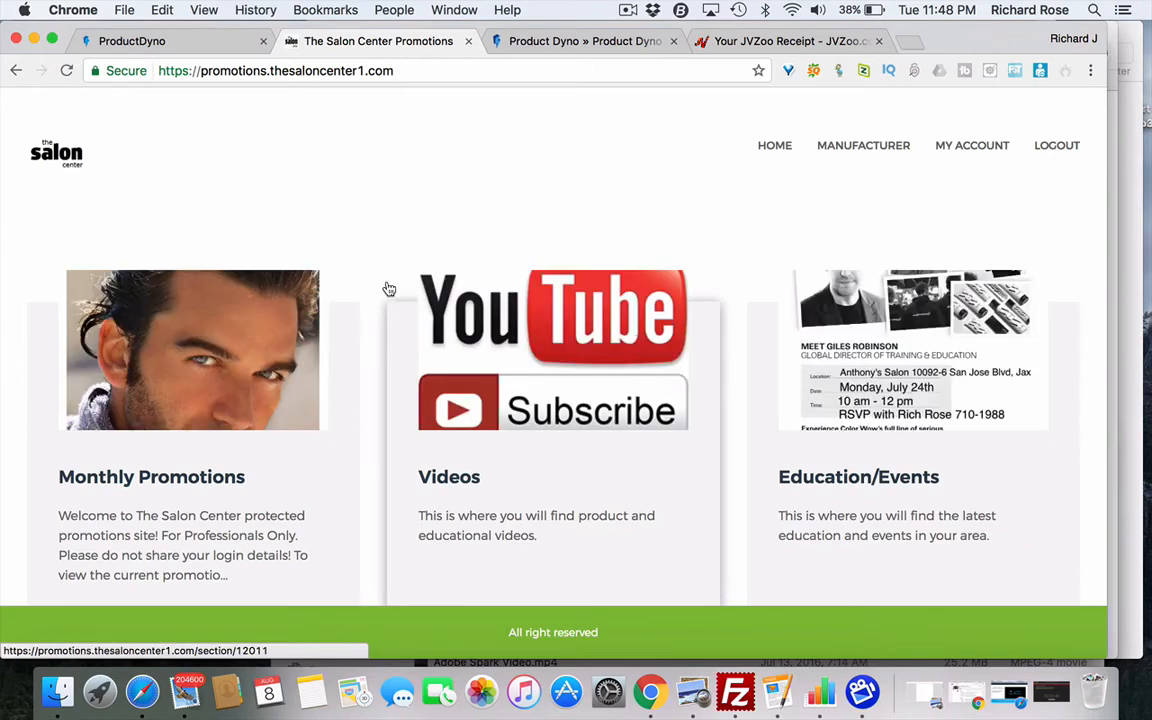
scroll(329, 244, down, 2)
scroll(329, 244, up, 1)
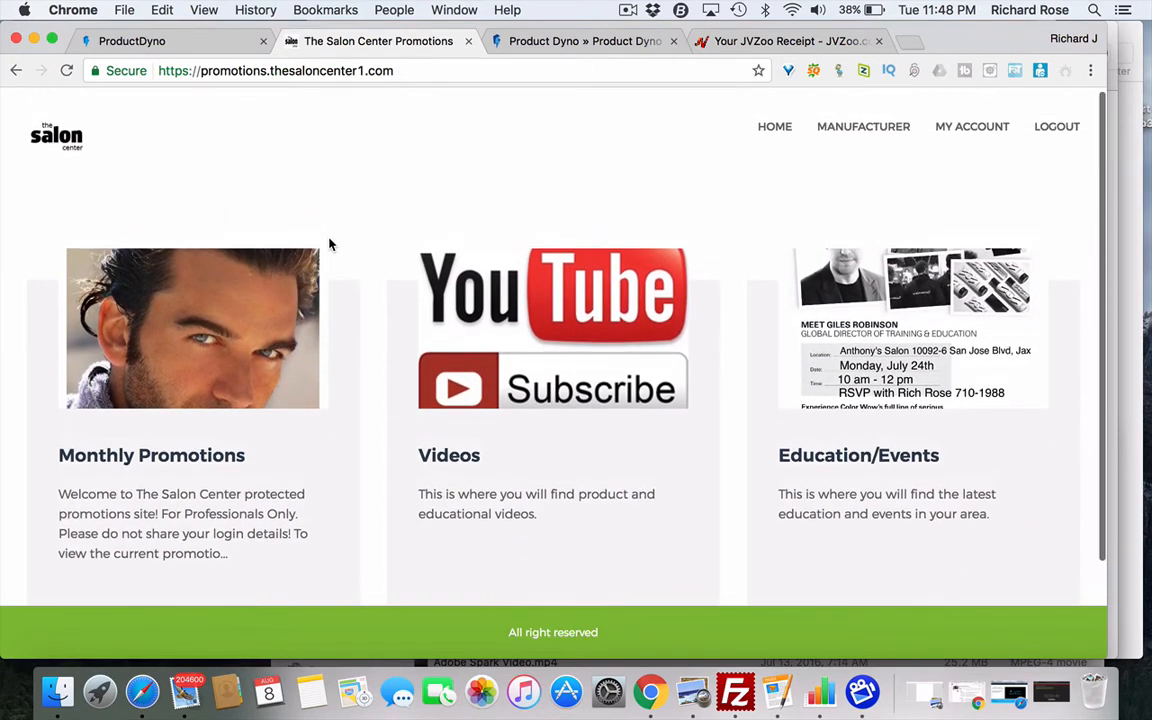
scroll(329, 244, down, 3)
scroll(331, 245, up, 2)
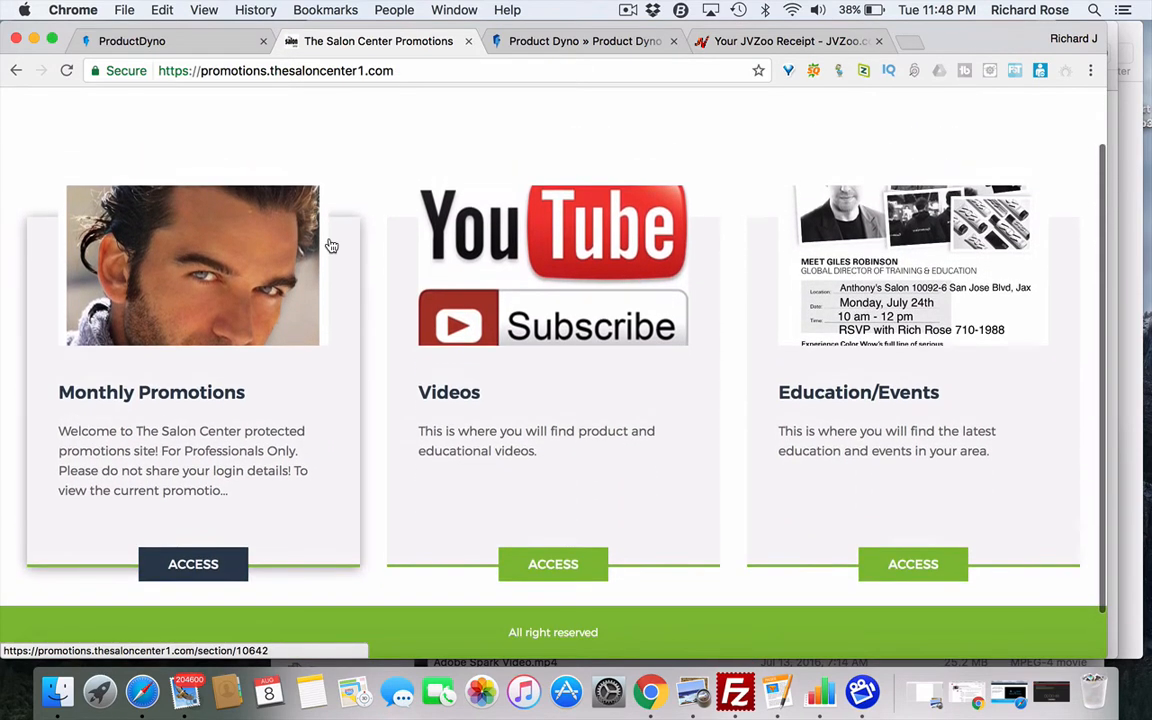
scroll(331, 245, down, 3)
scroll(331, 245, up, 2)
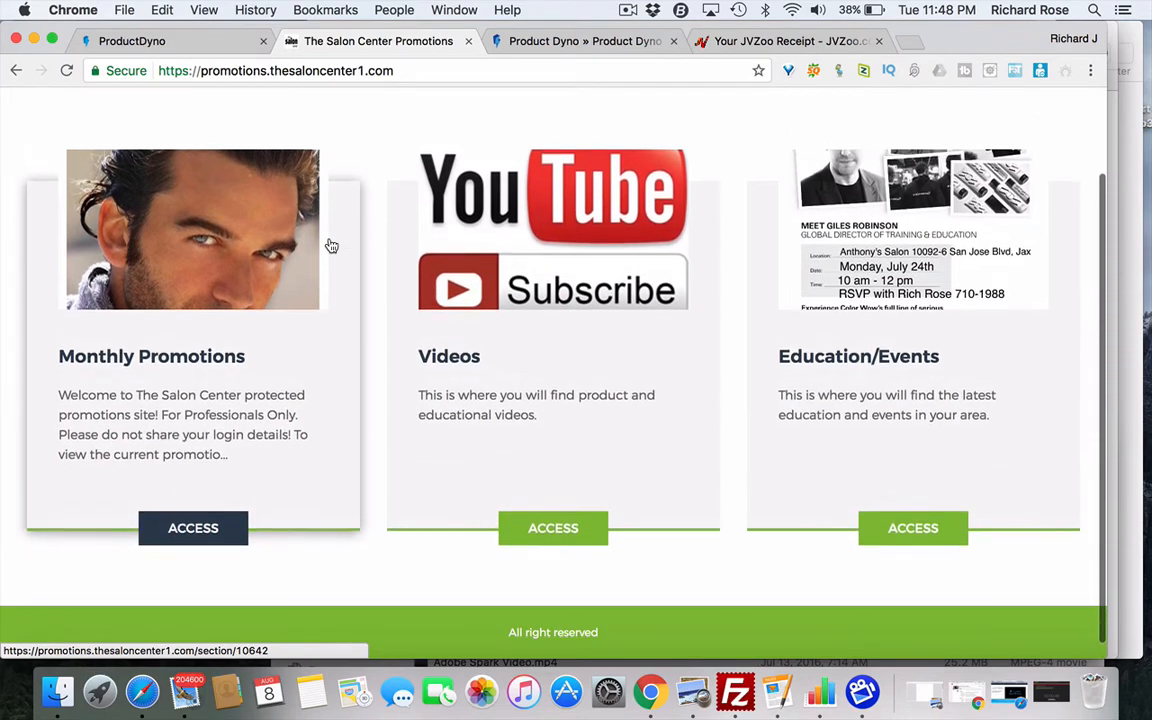
scroll(331, 245, down, 1)
scroll(330, 246, up, 1)
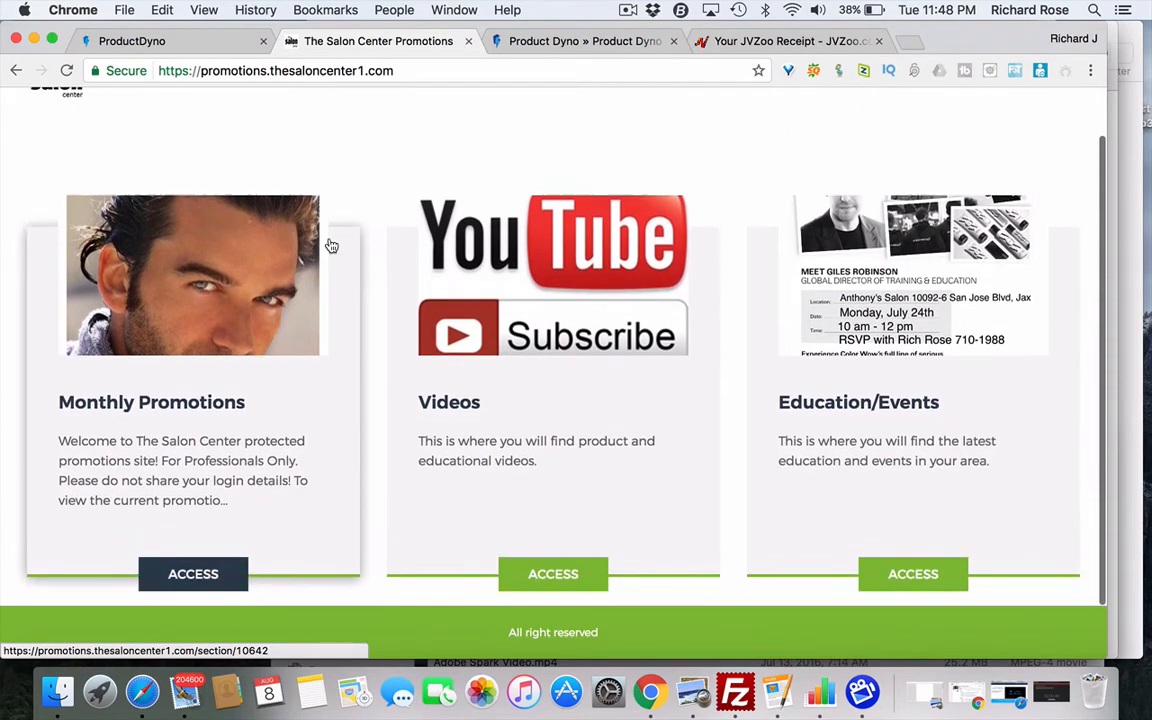
click(181, 41)
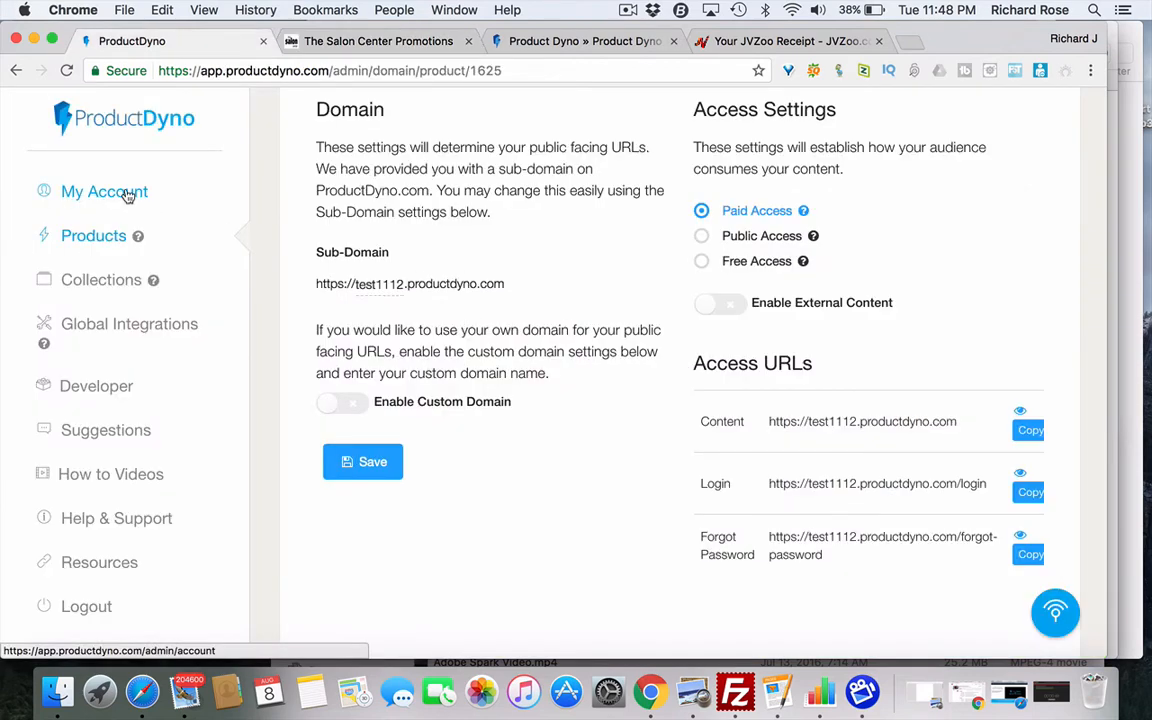
- Go back to Products and open The Salon Center Promotions product's content sections
click(16, 70)
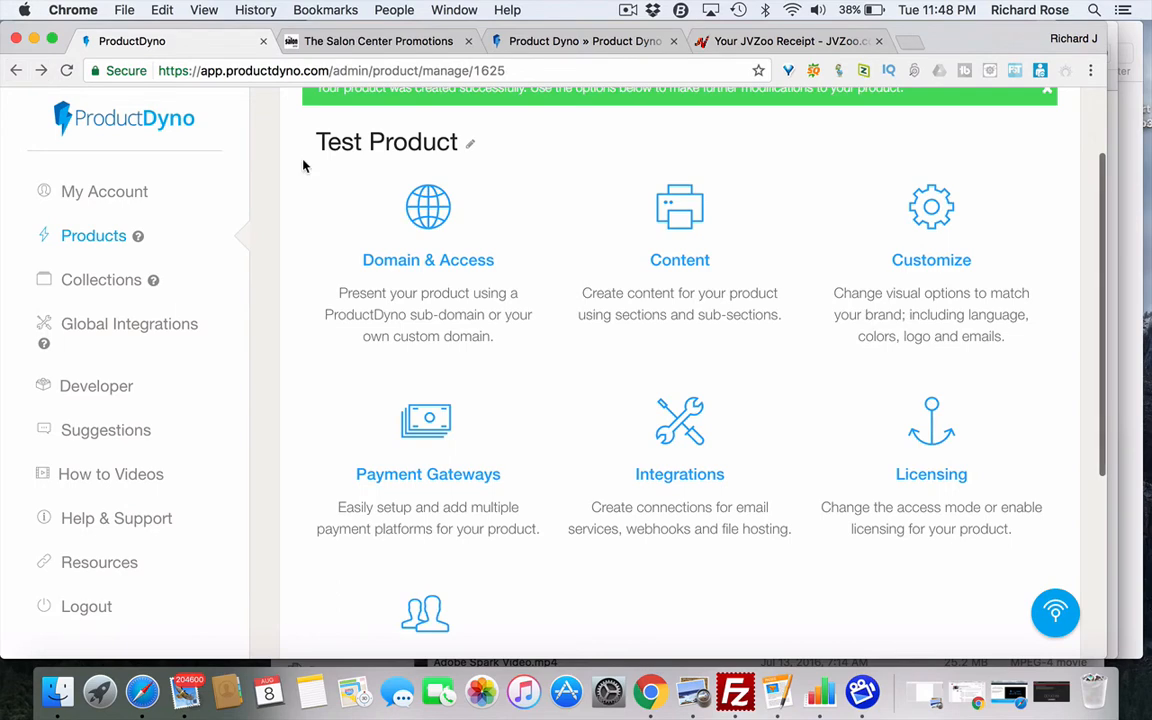
click(16, 70)
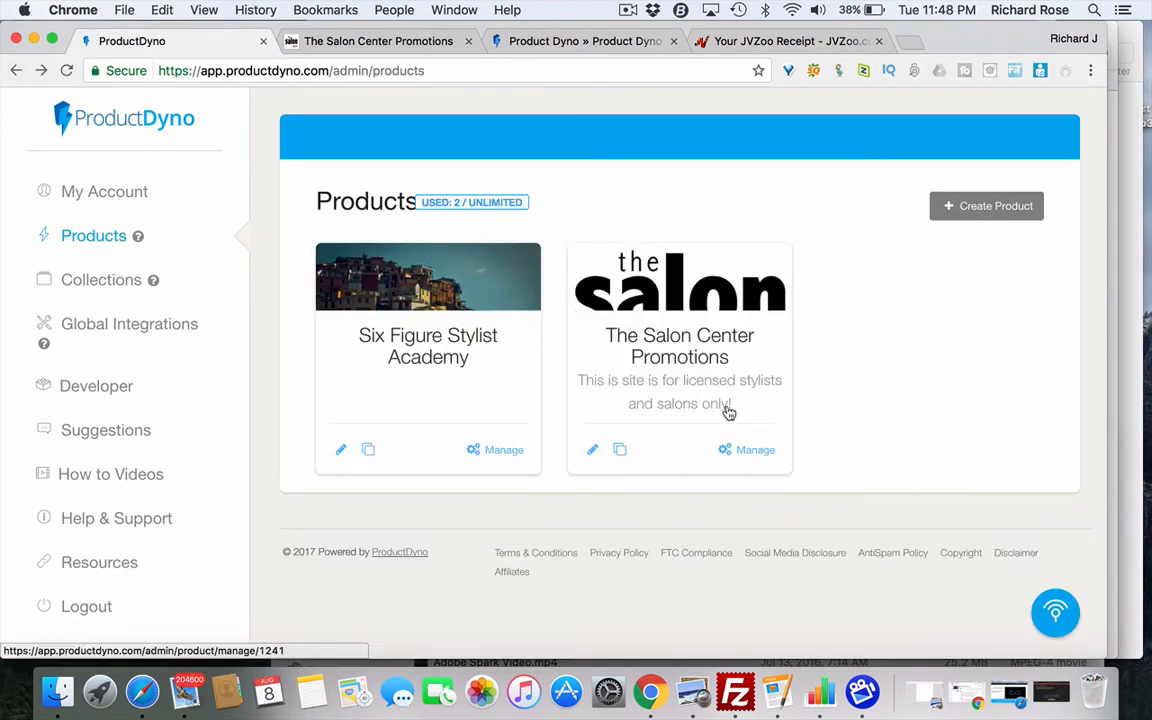
click(755, 452)
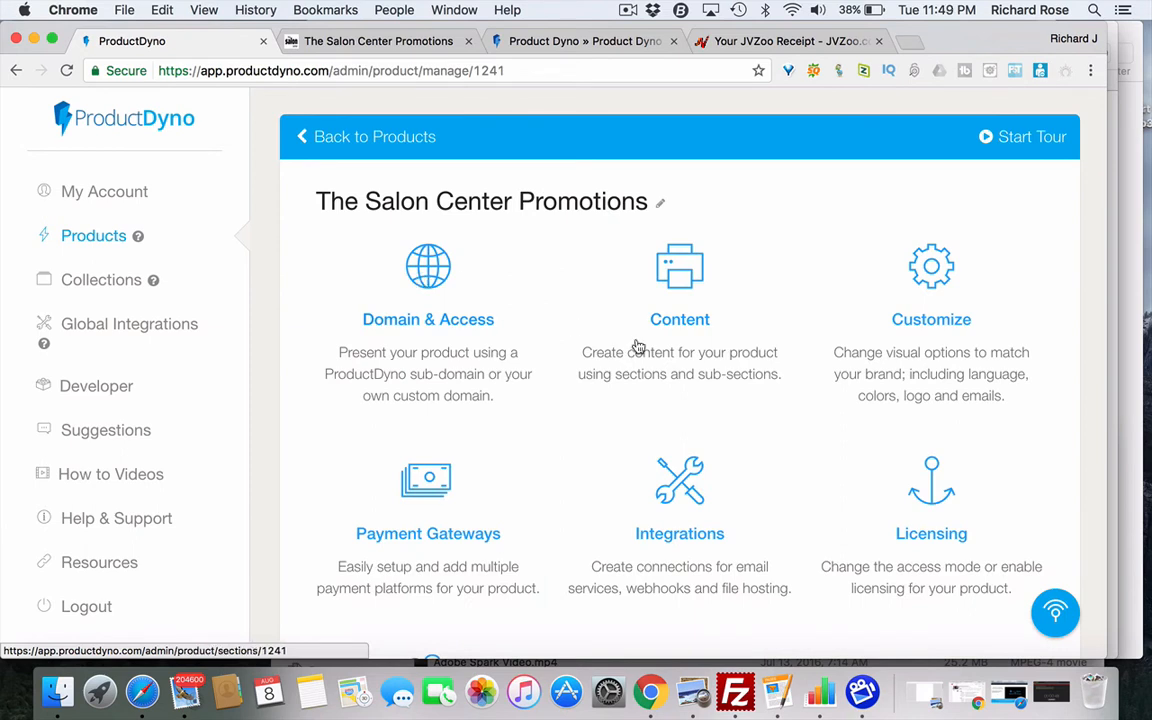
click(678, 270)
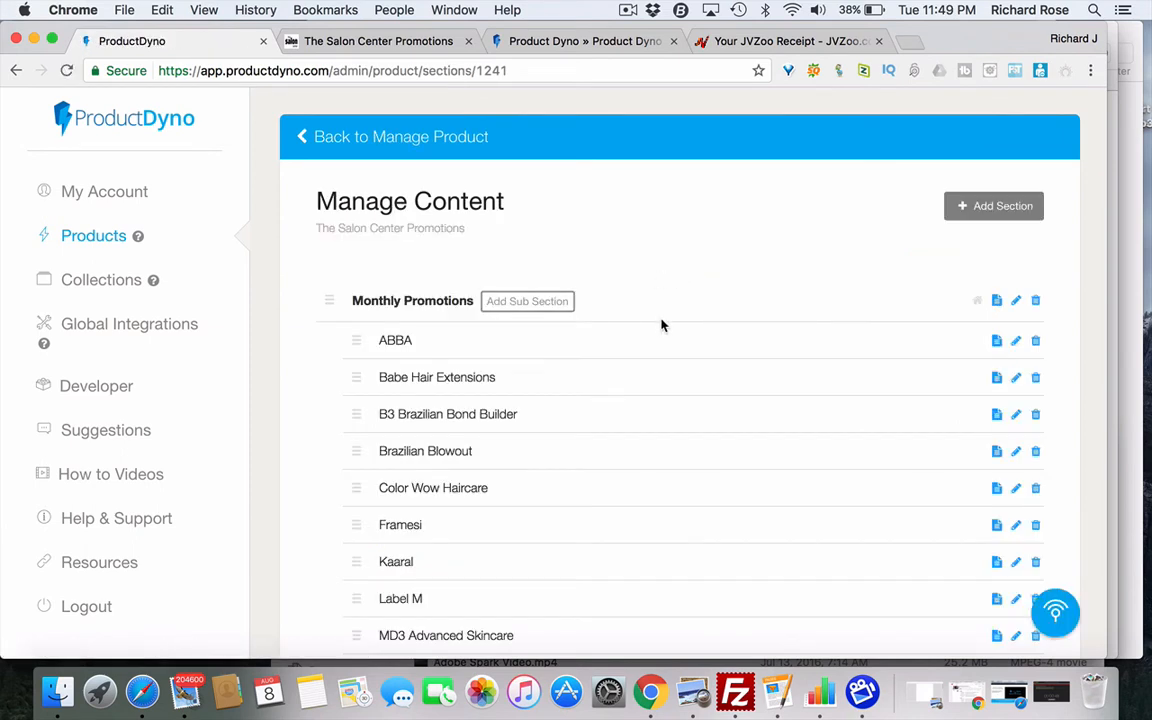
scroll(663, 345, down, 3)
scroll(498, 196, up, 1)
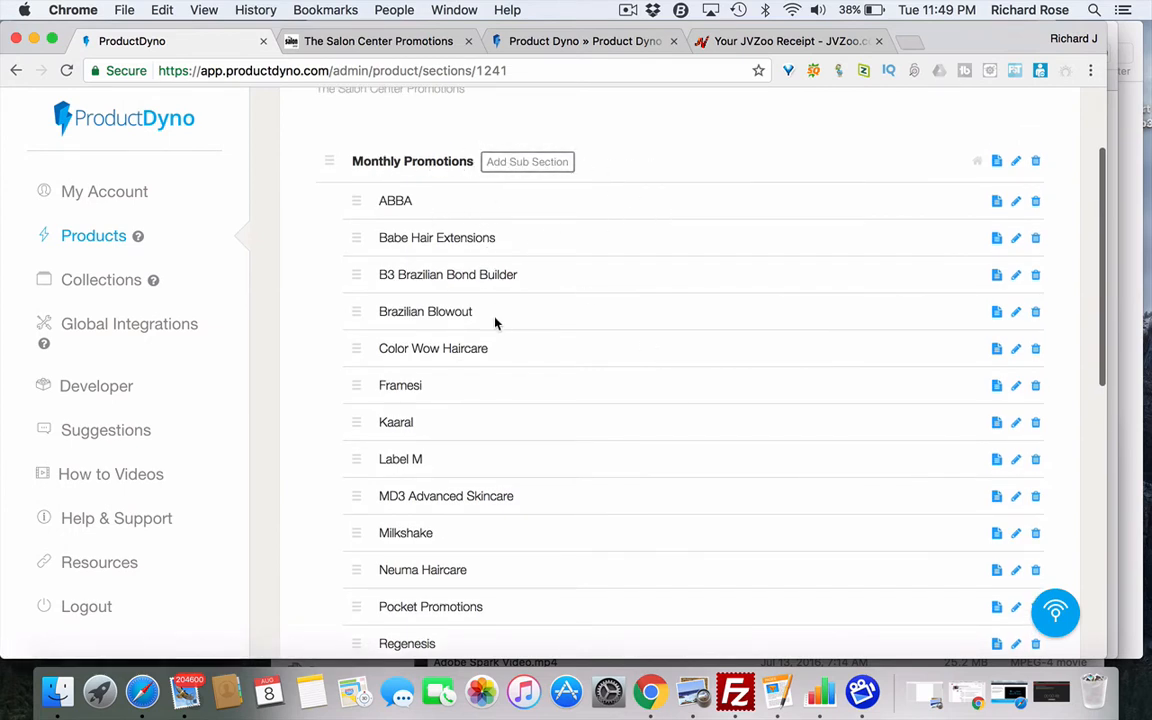
scroll(585, 349, down, 2)
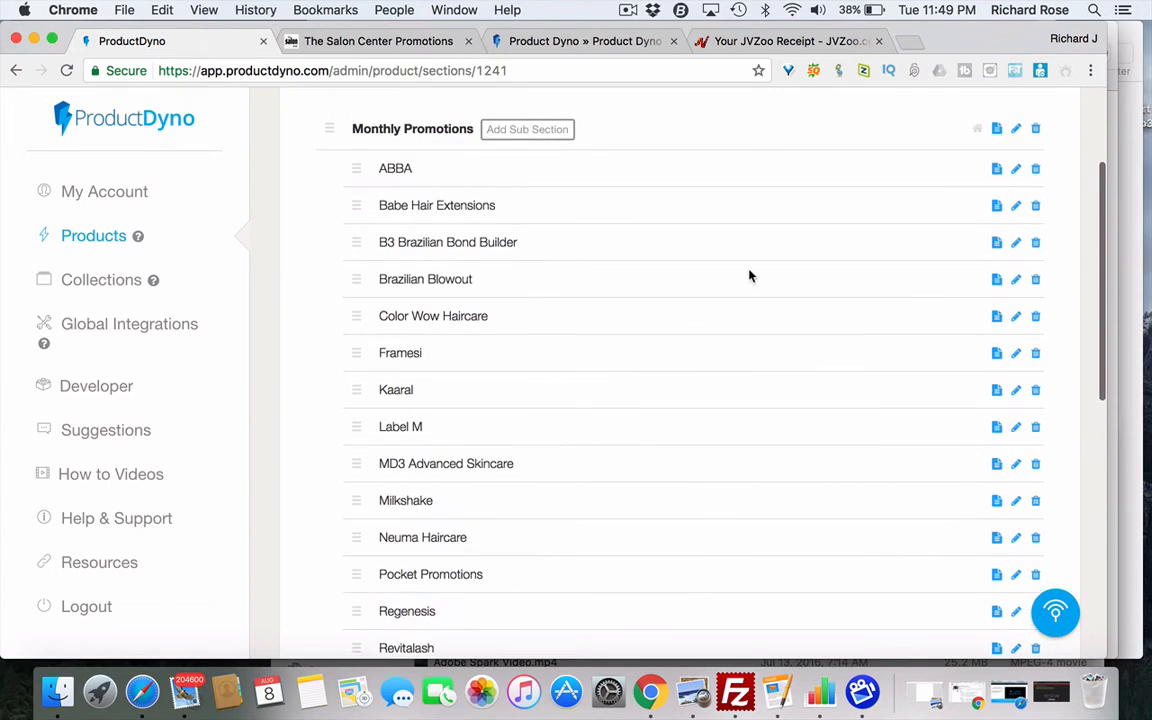
scroll(890, 265, down, 2)
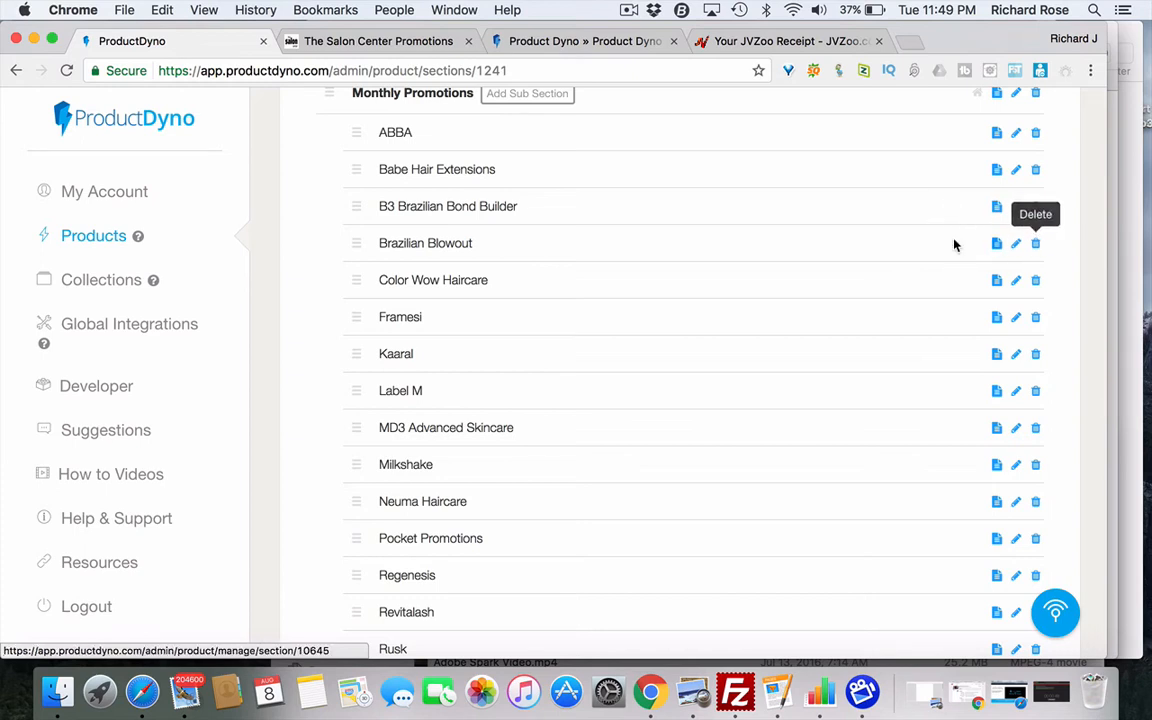
scroll(915, 257, up, 3)
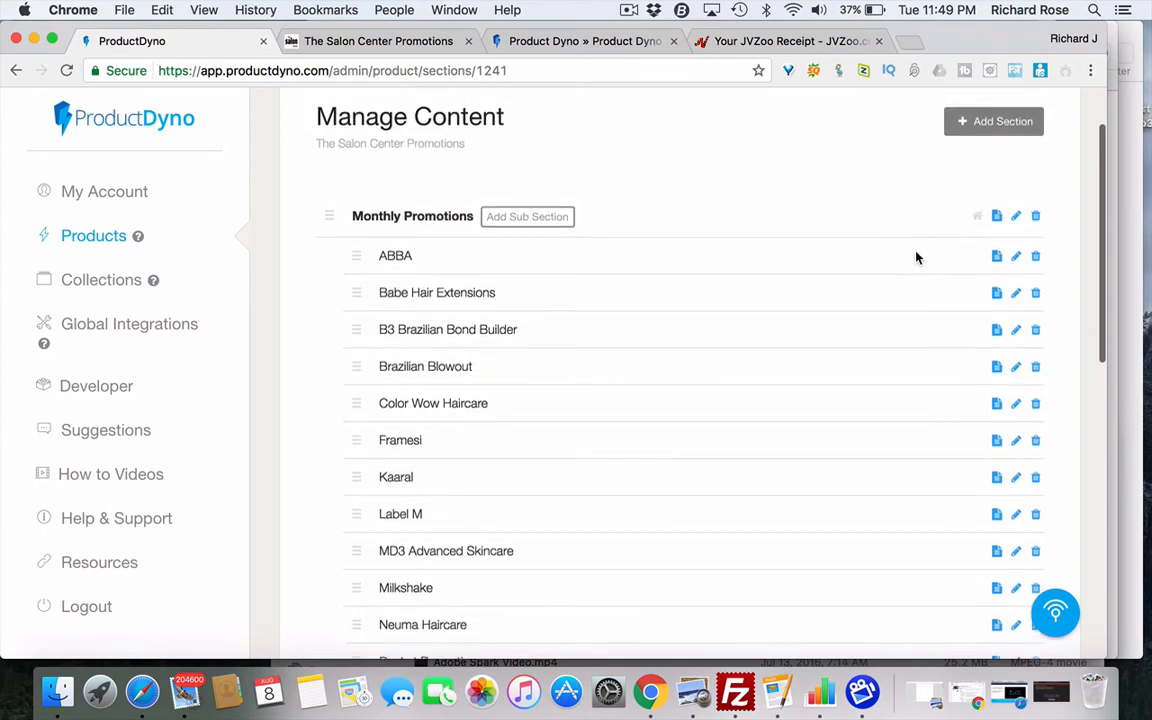
scroll(915, 257, up, 1)
scroll(915, 257, down, 2)
scroll(915, 257, up, 2)
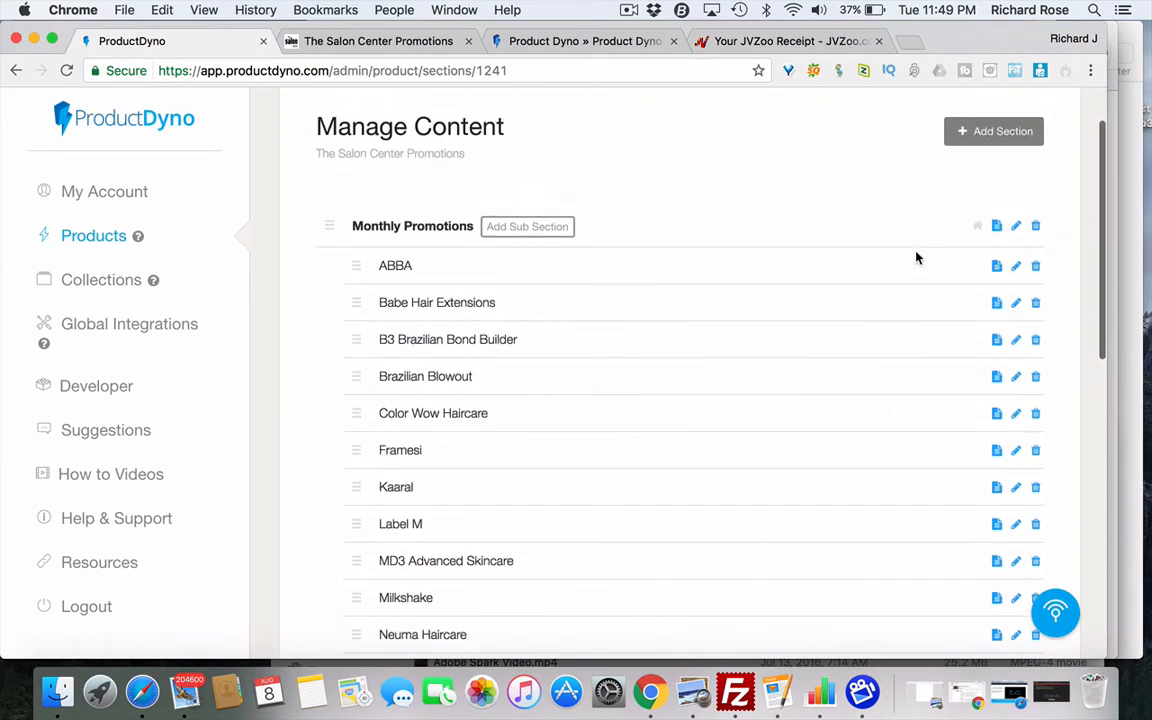
scroll(915, 257, up, 1)
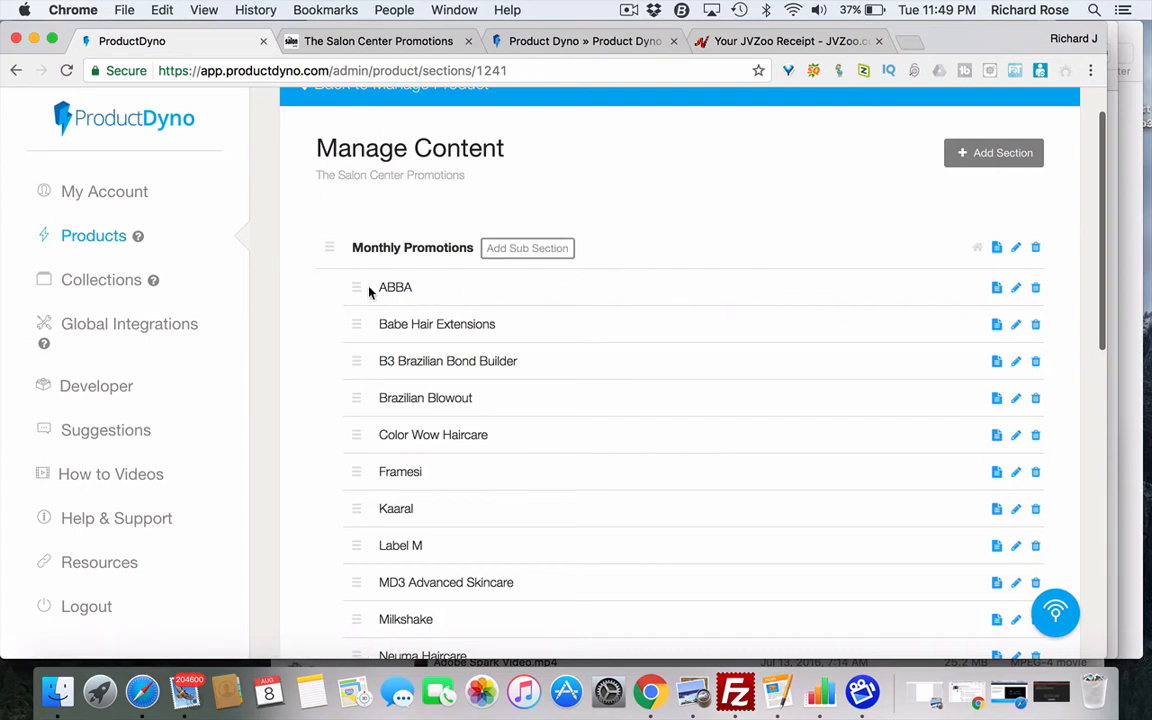
mouse_move(356, 288)
mouse_down()
mouse_move(360, 331)
mouse_move(355, 285)
mouse_up()
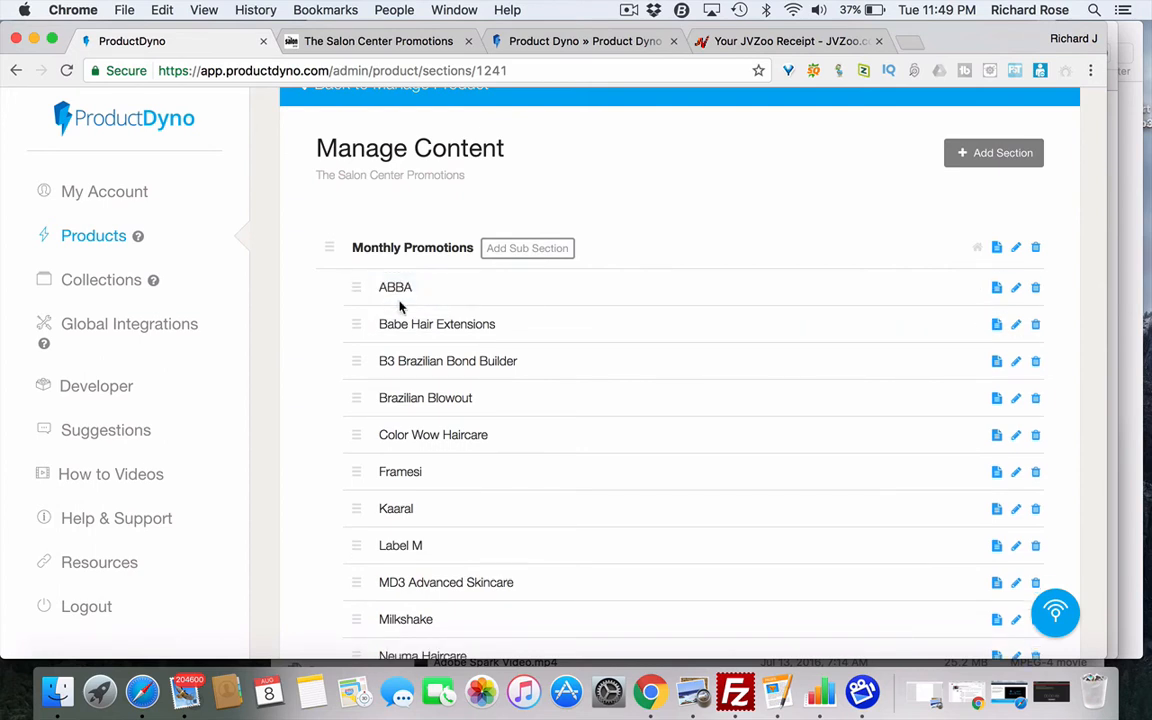
- Open the B3 Brazilian Bond Builder section's content, look it over, and bring up Add Video
click(995, 361)
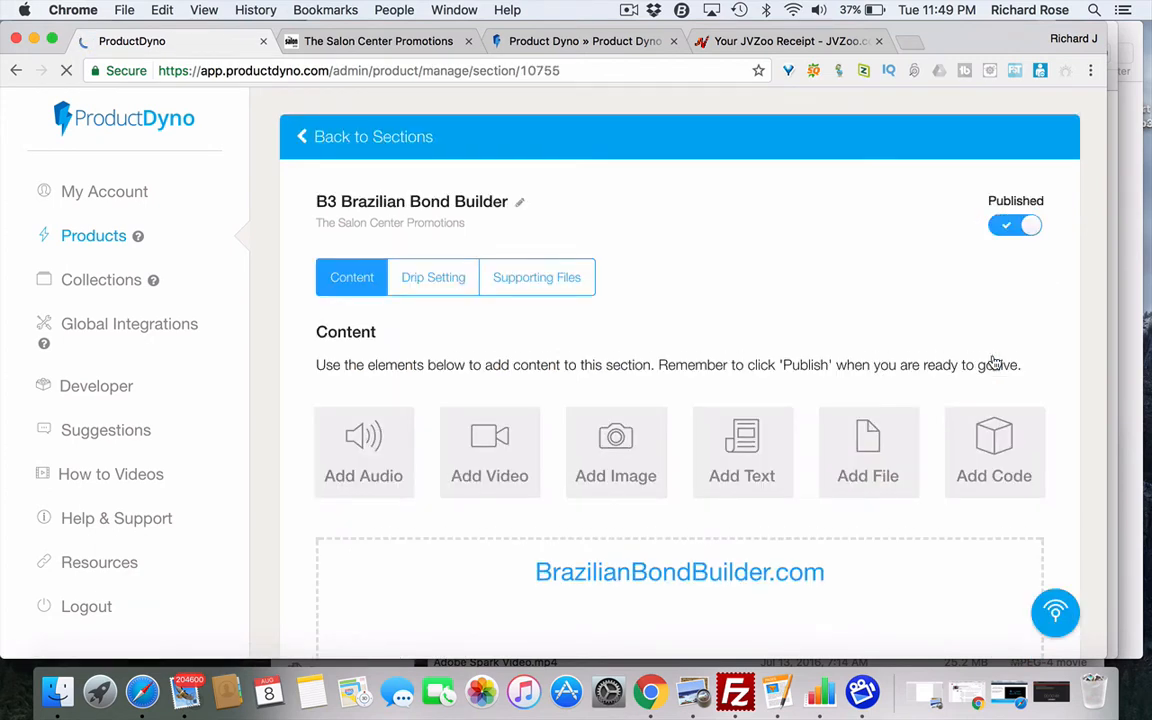
scroll(845, 357, down, 2)
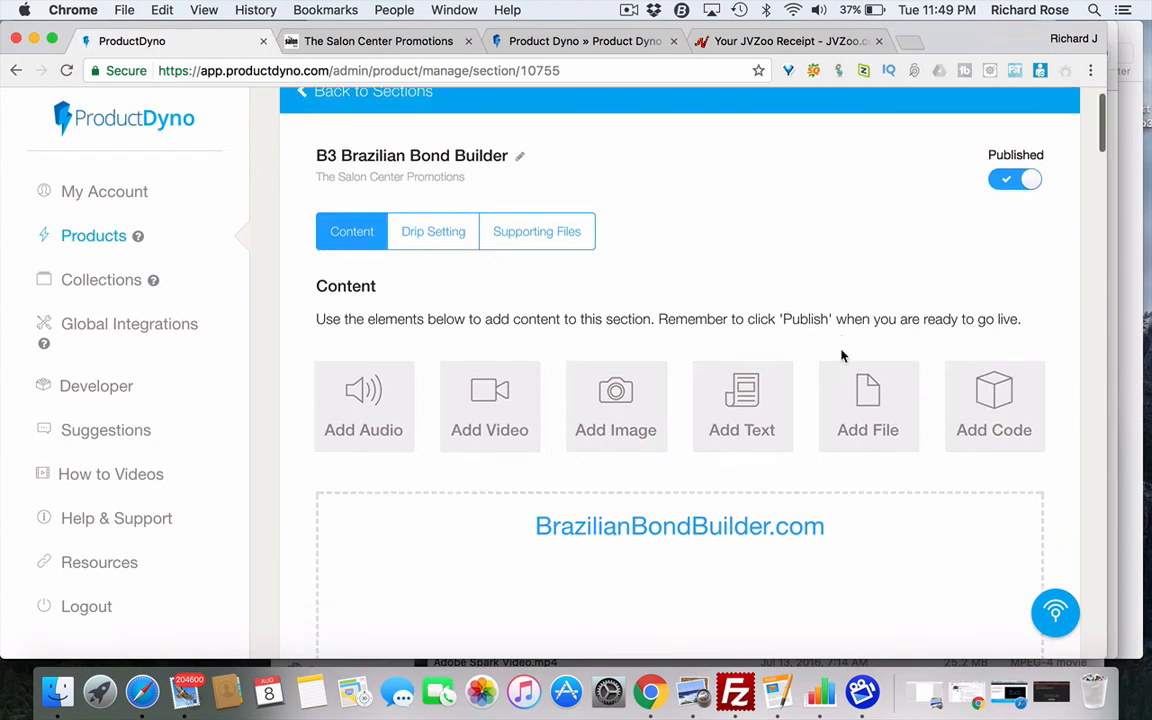
scroll(845, 357, up, 1)
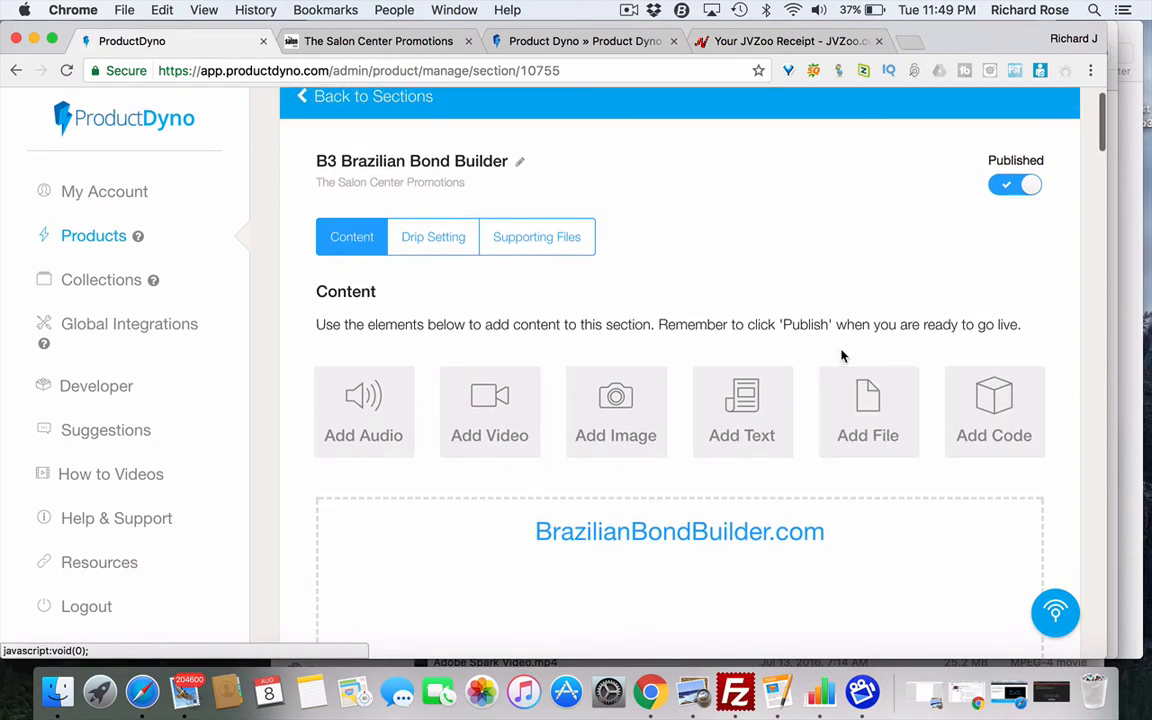
scroll(845, 357, down, 10)
scroll(845, 357, down, 15)
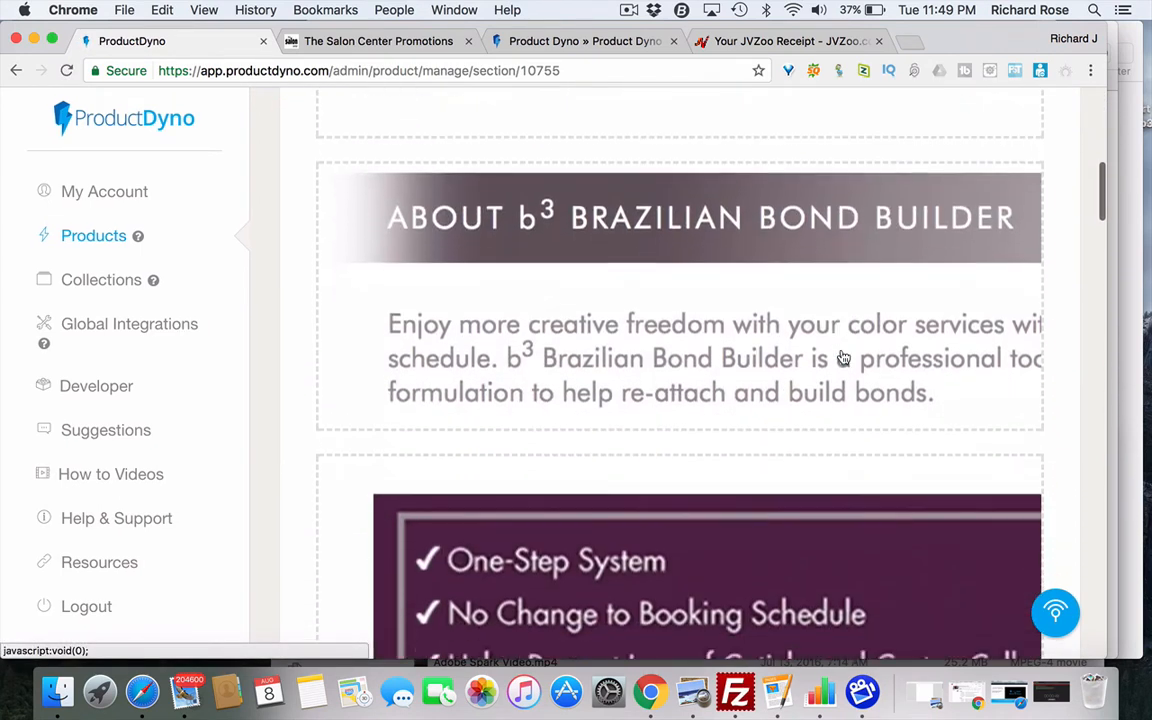
scroll(843, 357, down, 15)
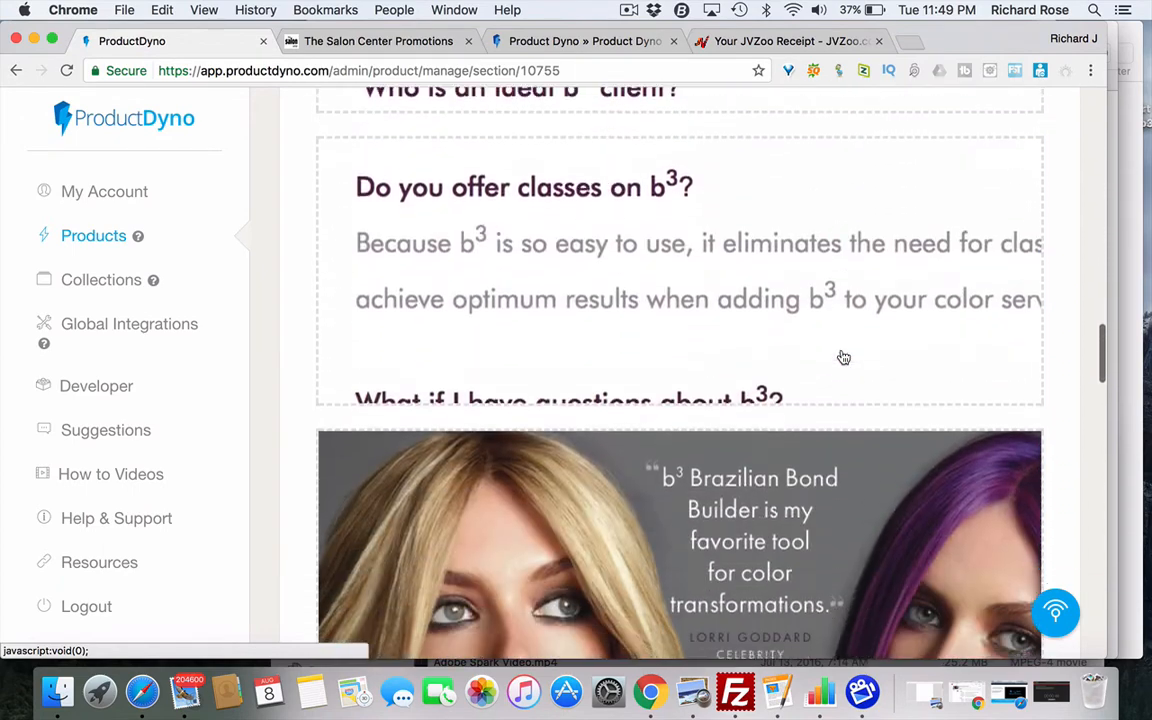
scroll(843, 357, up, 5)
scroll(843, 357, up, 10)
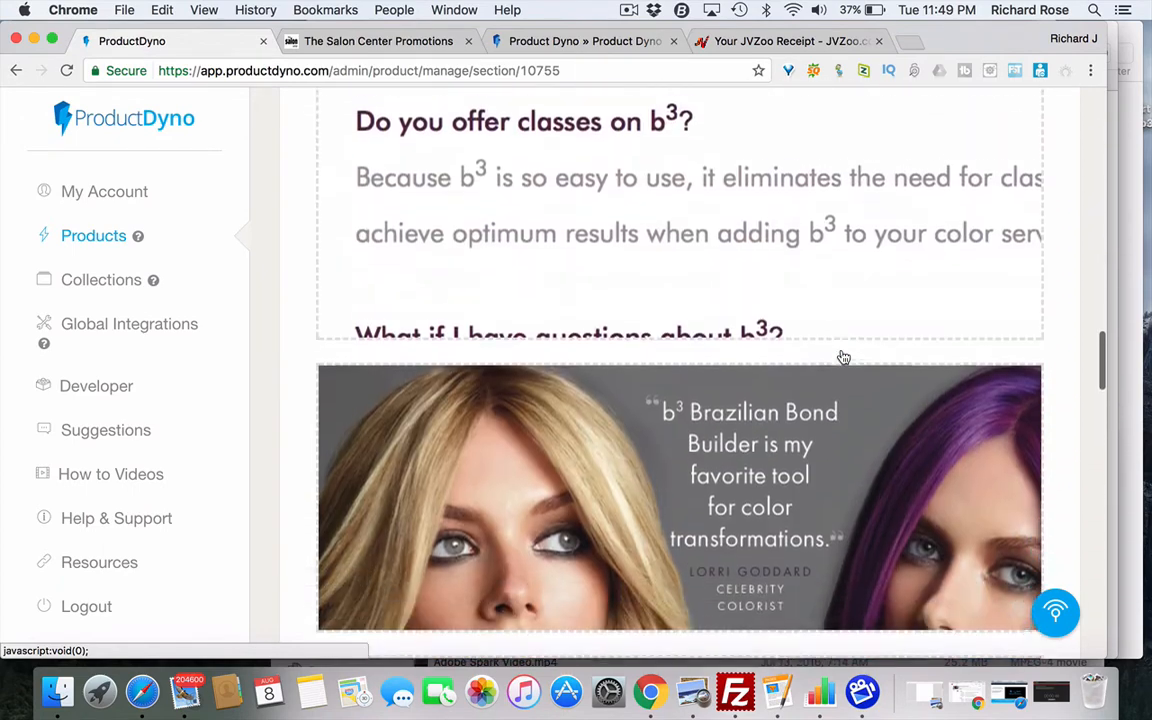
scroll(843, 351, up, 15)
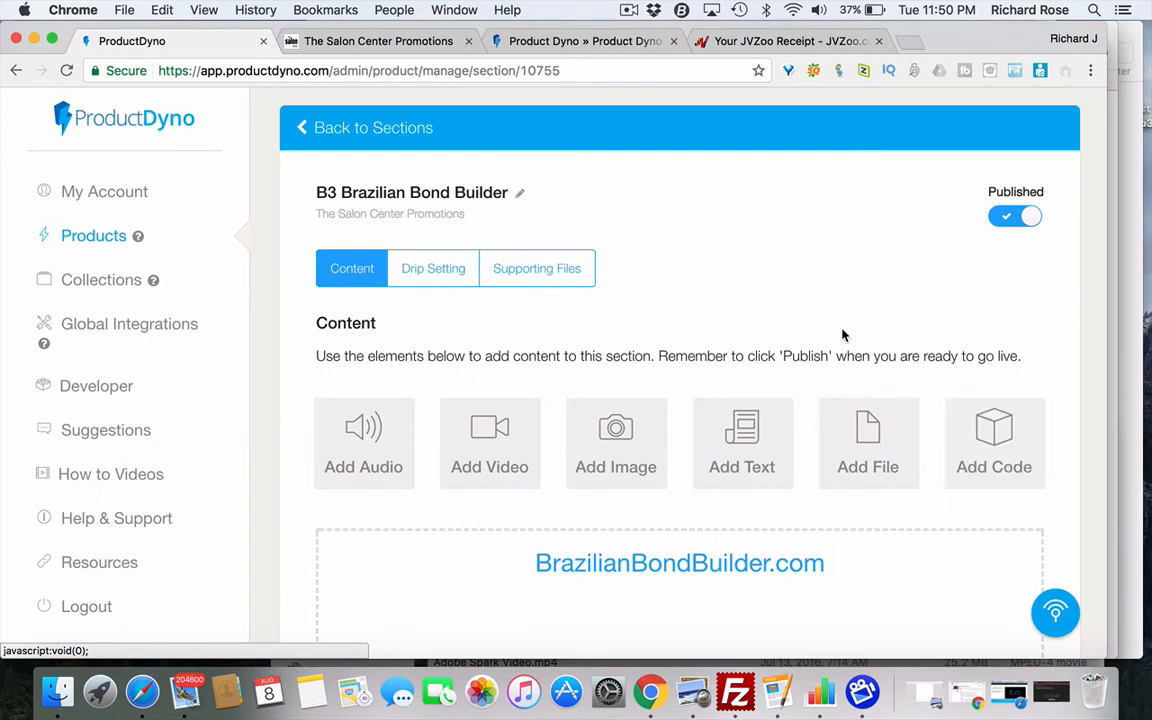
scroll(710, 278, down, 2)
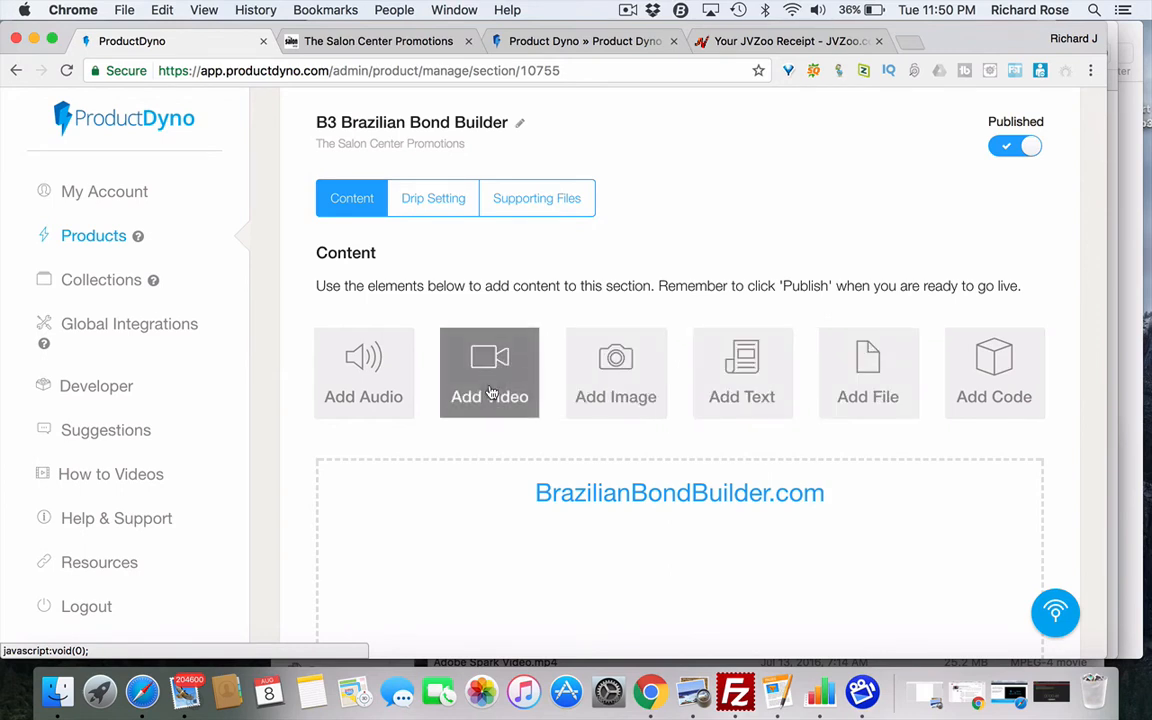
scroll(540, 340, down, 5)
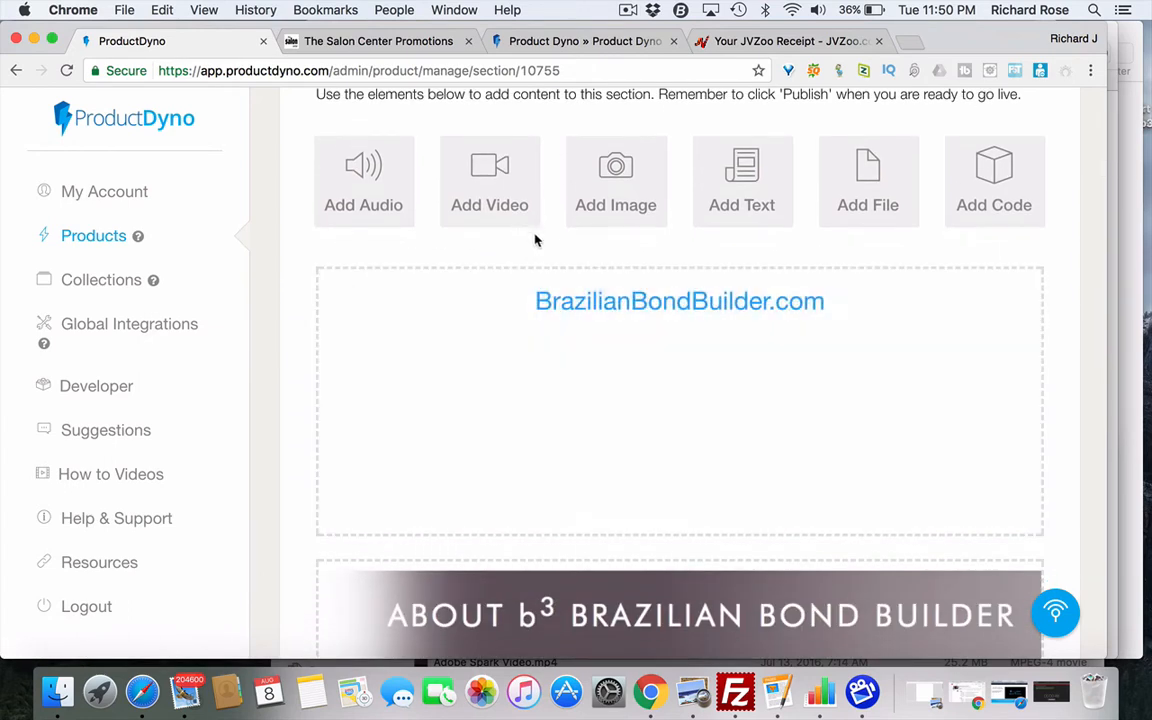
click(491, 190)
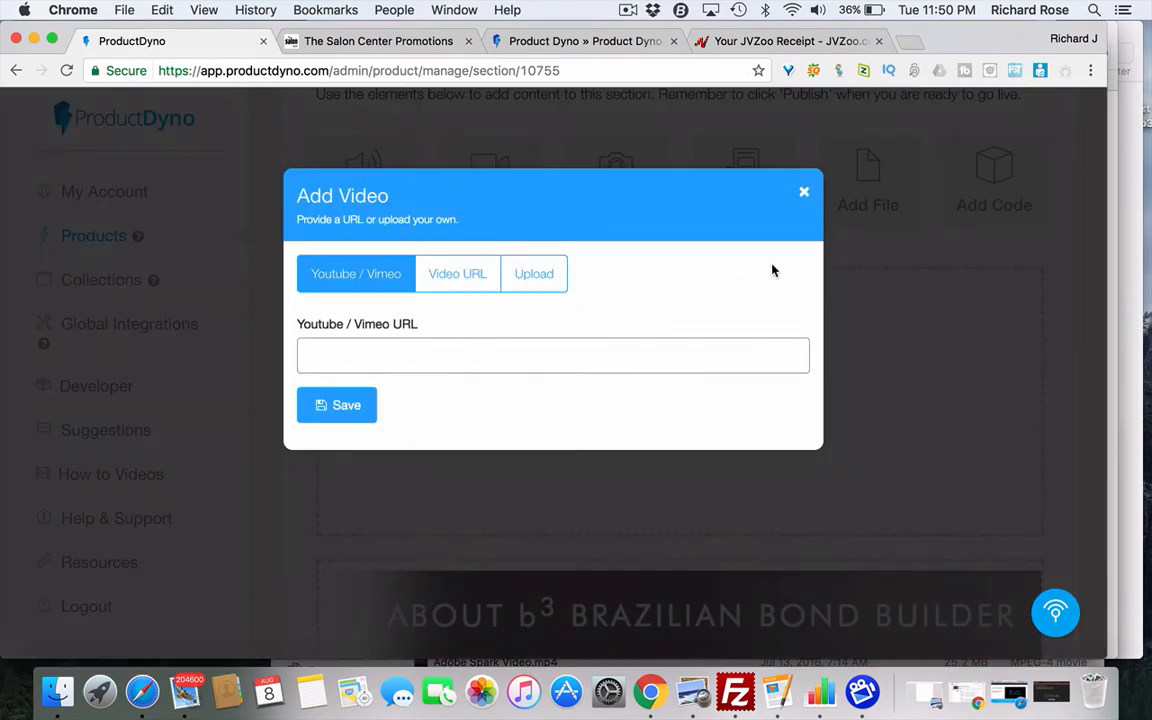
- Open YouTube in a new tab and go to your own channel page
click(910, 44)
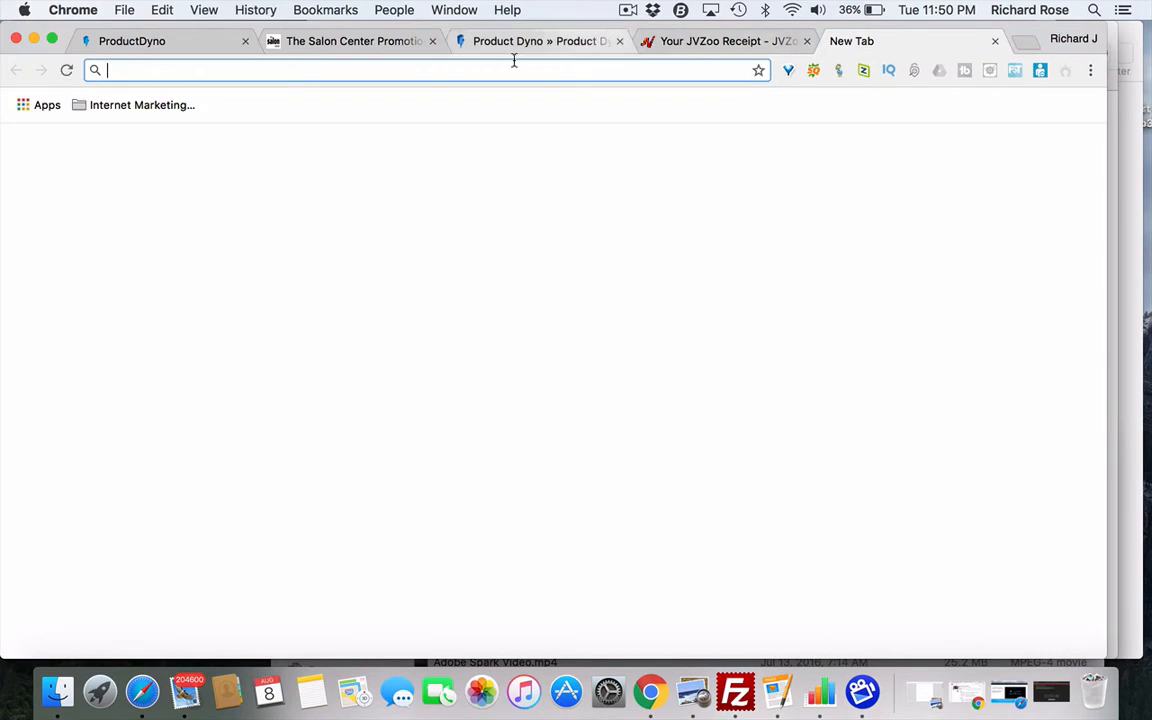
text(youtube.com)
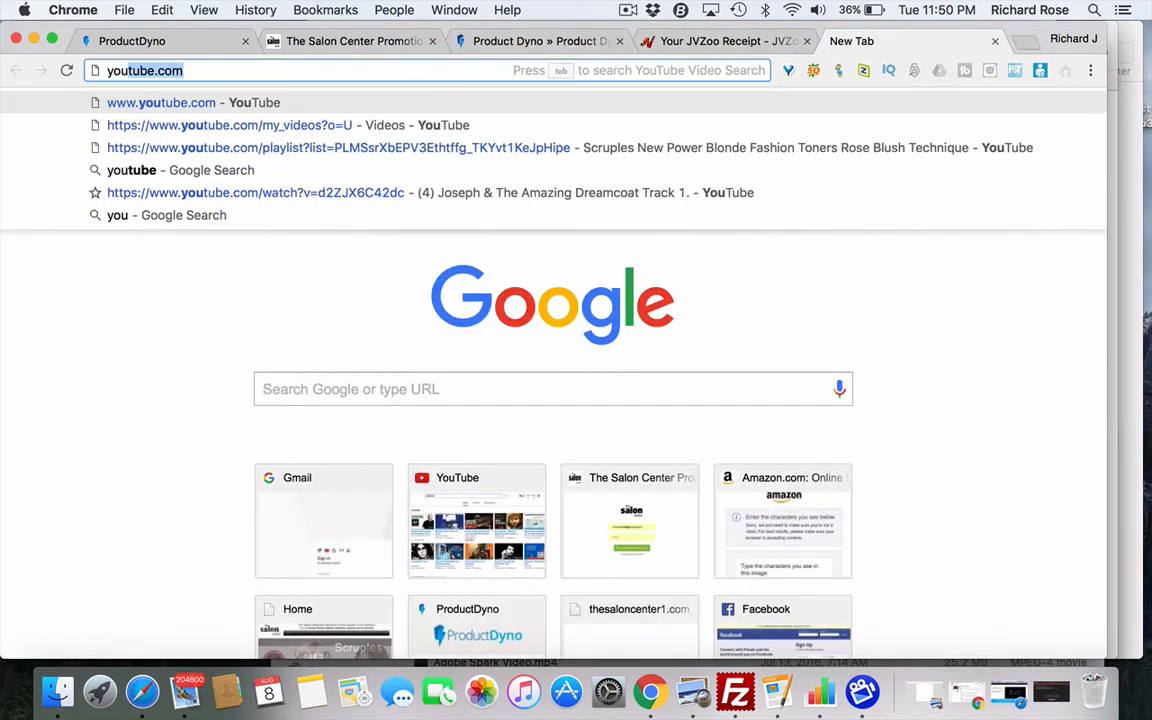
key(Return)
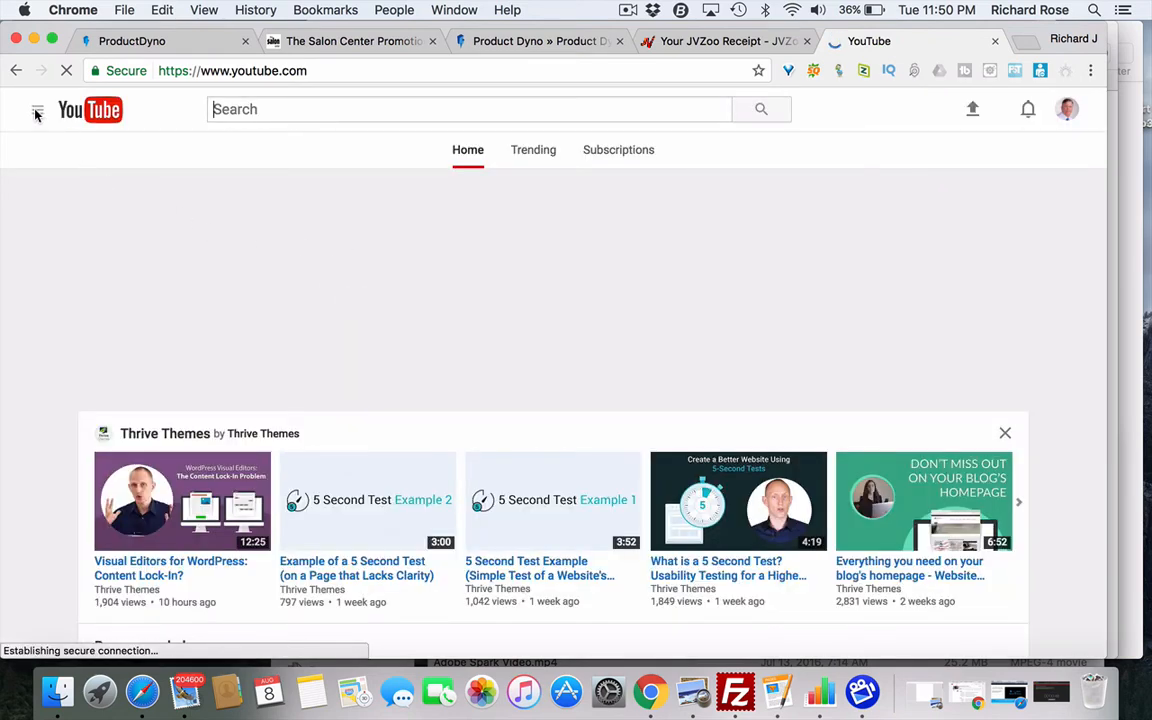
click(38, 116)
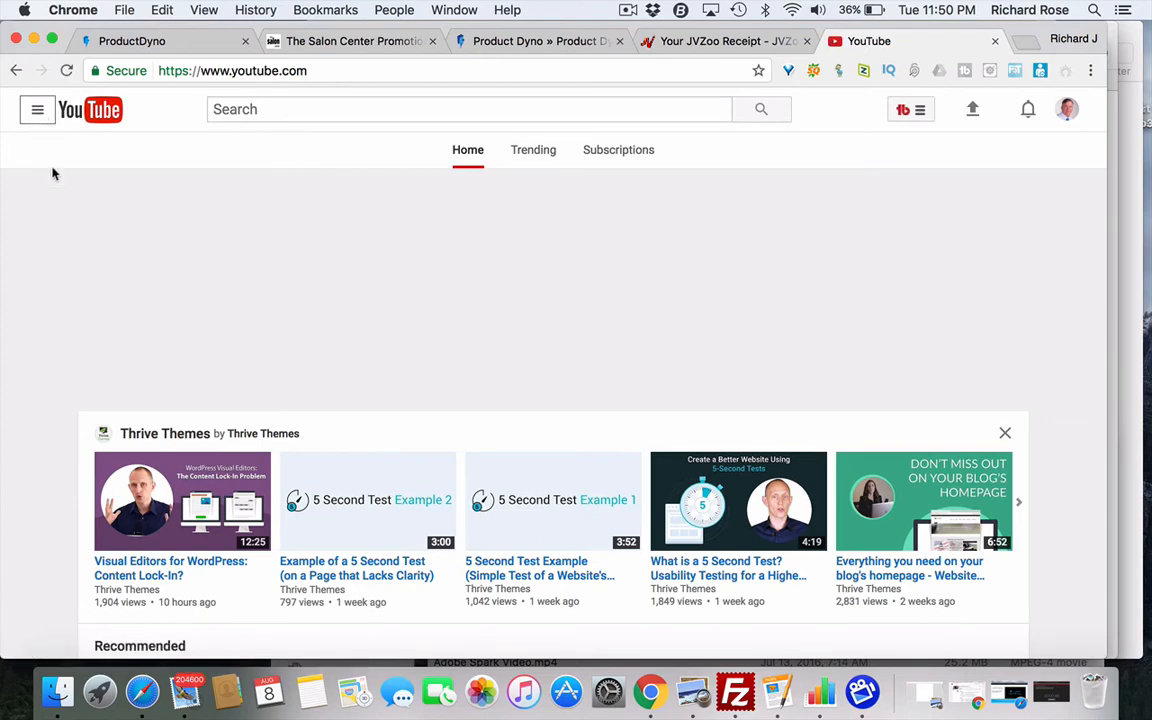
click(38, 110)
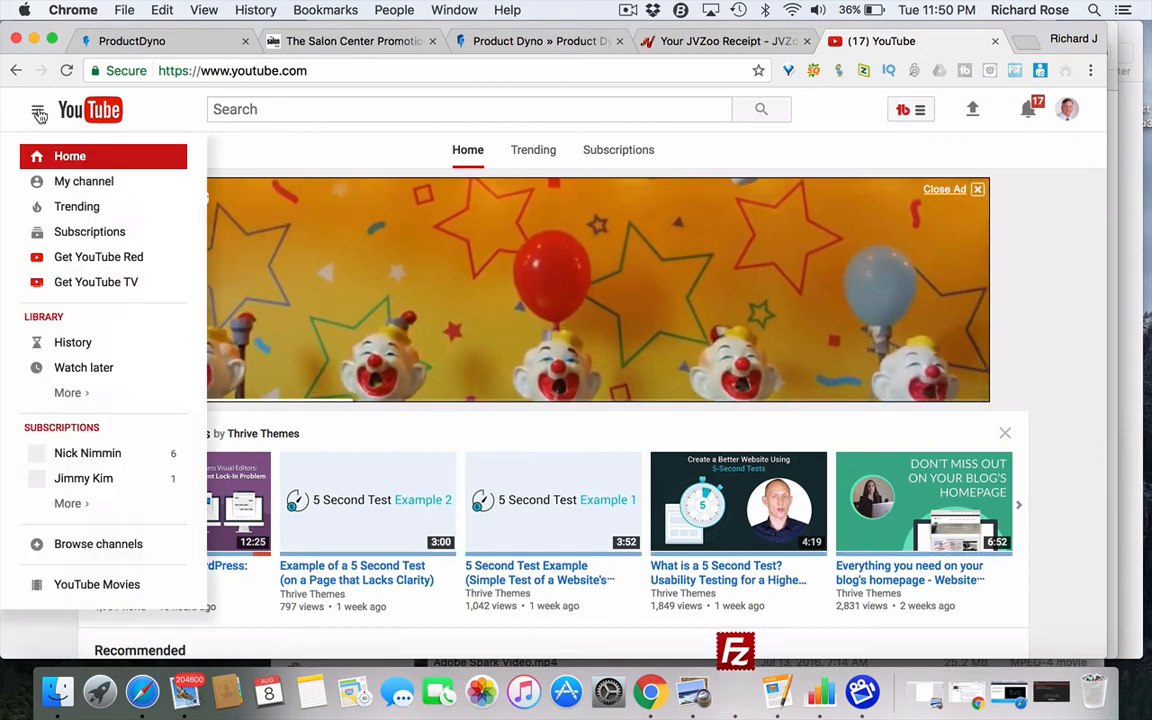
click(65, 180)
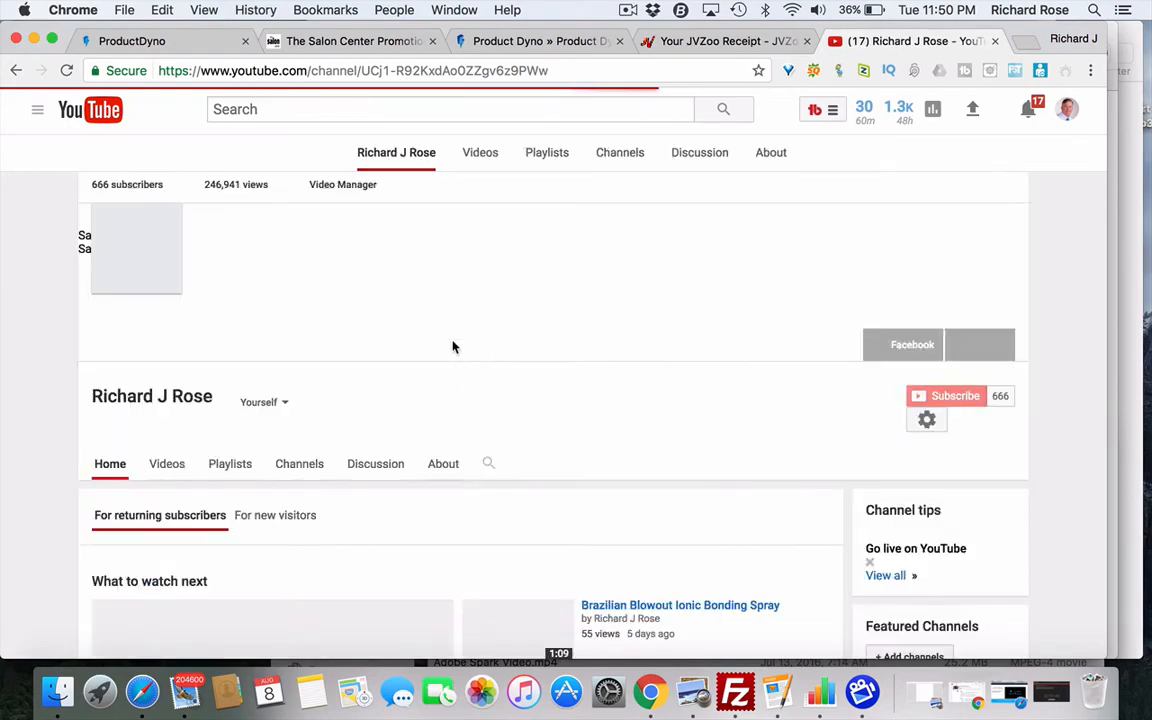
- Copy the Brazilian Blowout Ionic Bonding Spray video's URL from its settings and return to ProductDyno
scroll(455, 345, down, 5)
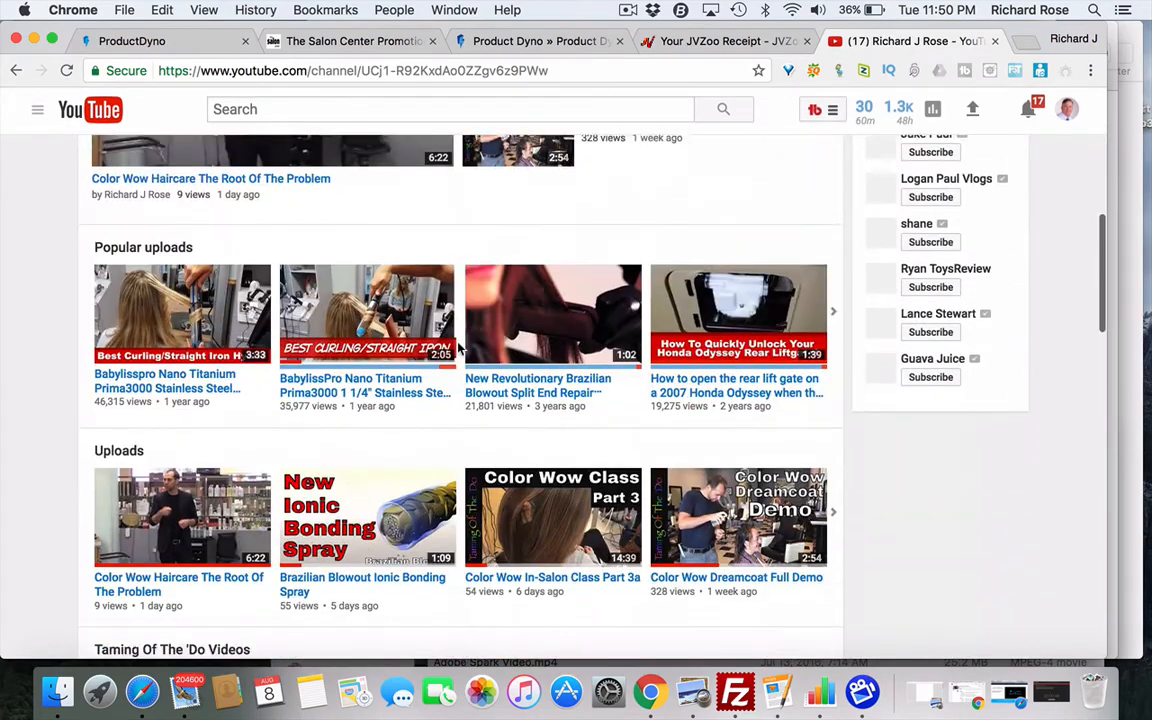
scroll(457, 345, down, 5)
scroll(459, 348, up, 6)
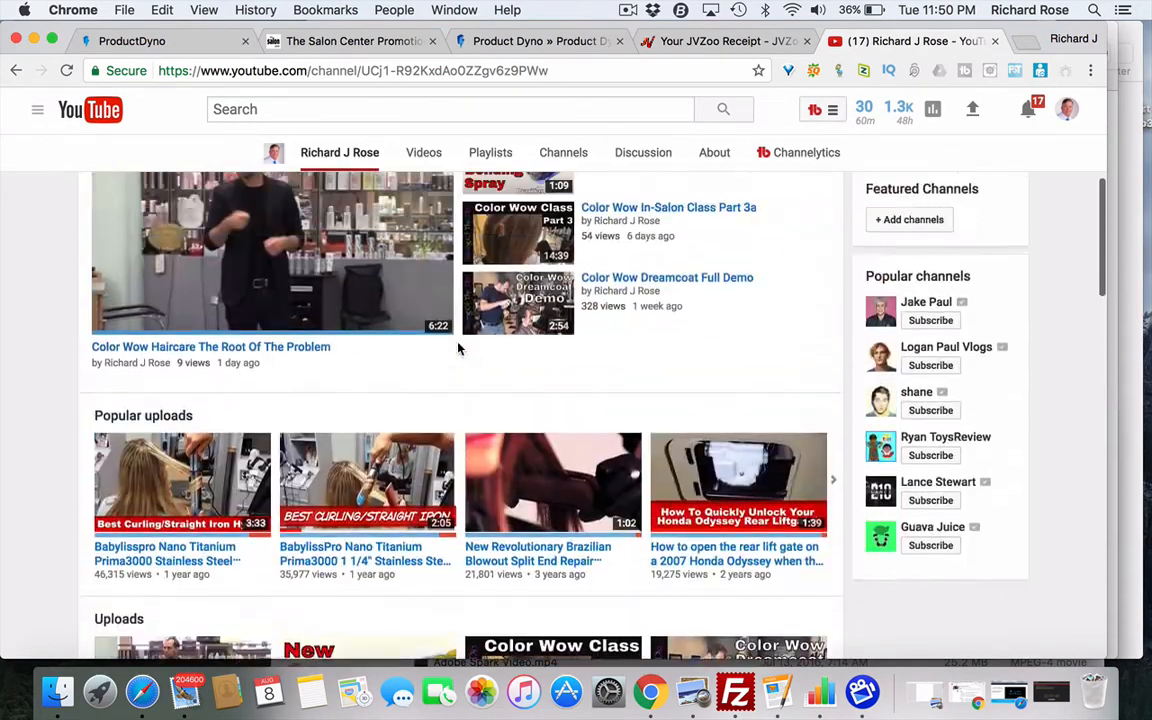
scroll(459, 348, up, 5)
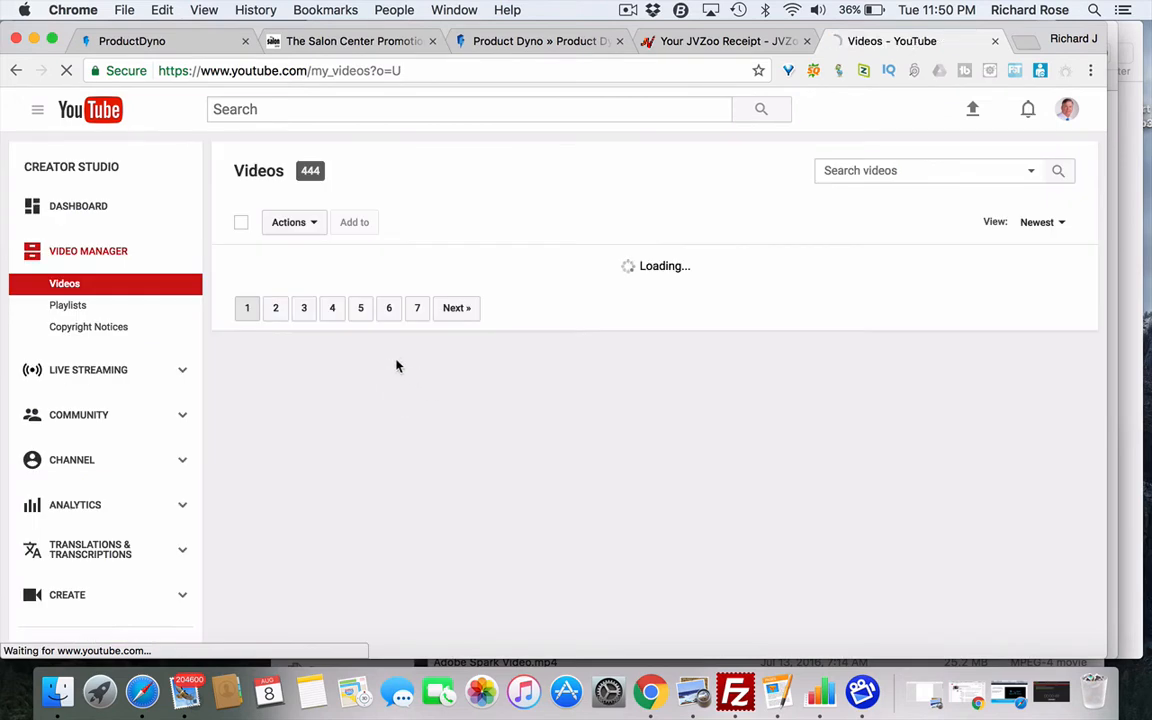
scroll(475, 476, down, 3)
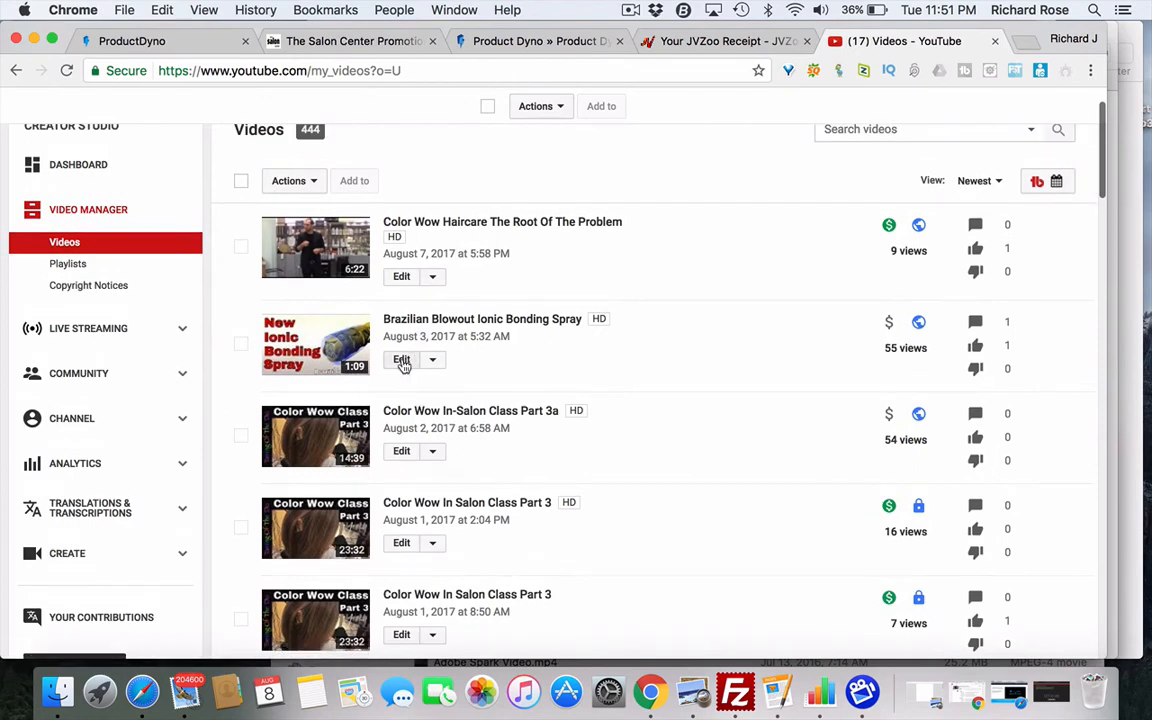
click(401, 360)
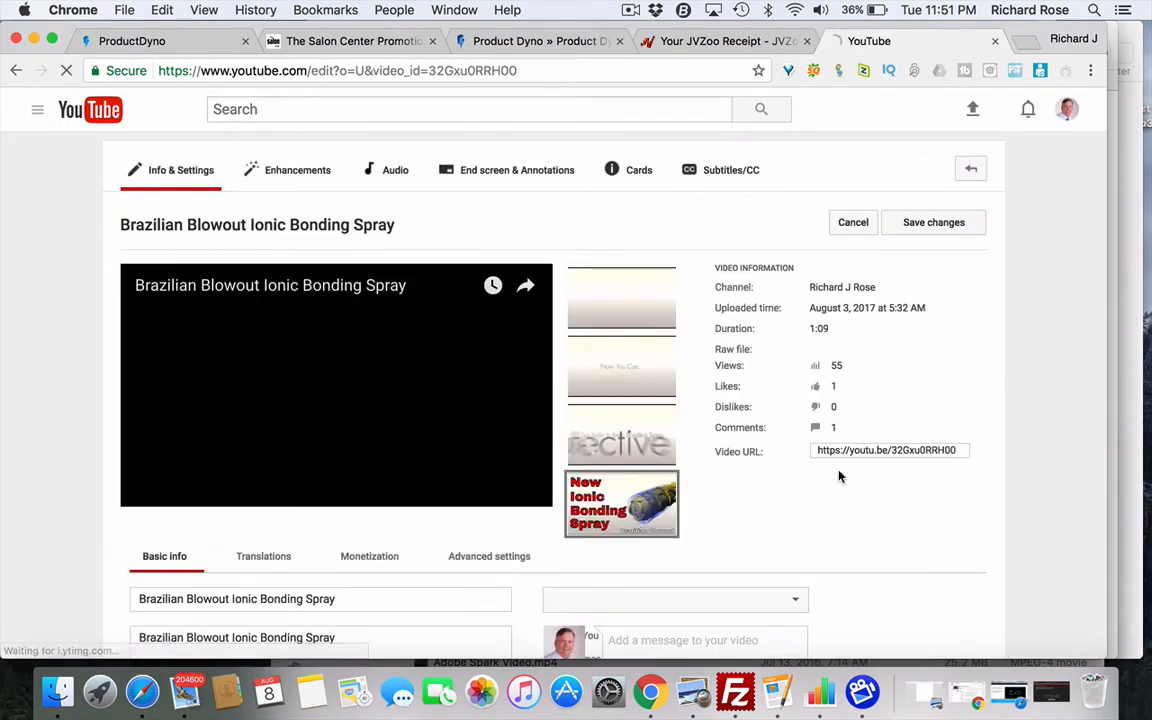
click(882, 452)
right_click(880, 451)
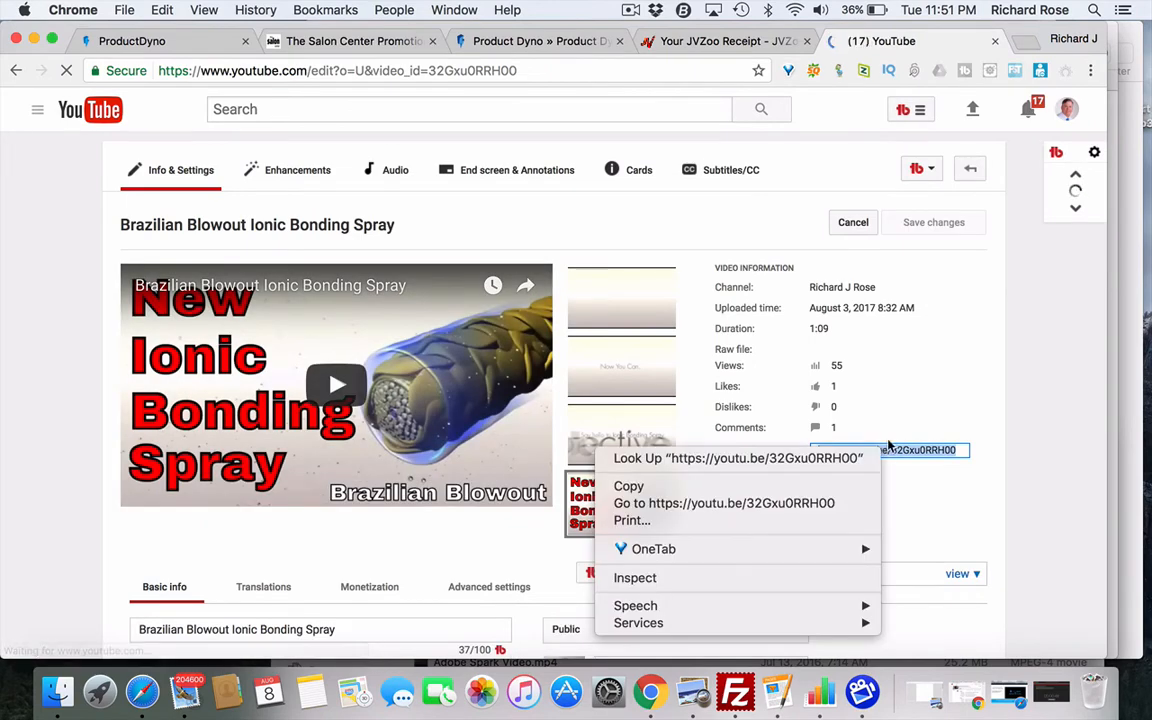
click(628, 487)
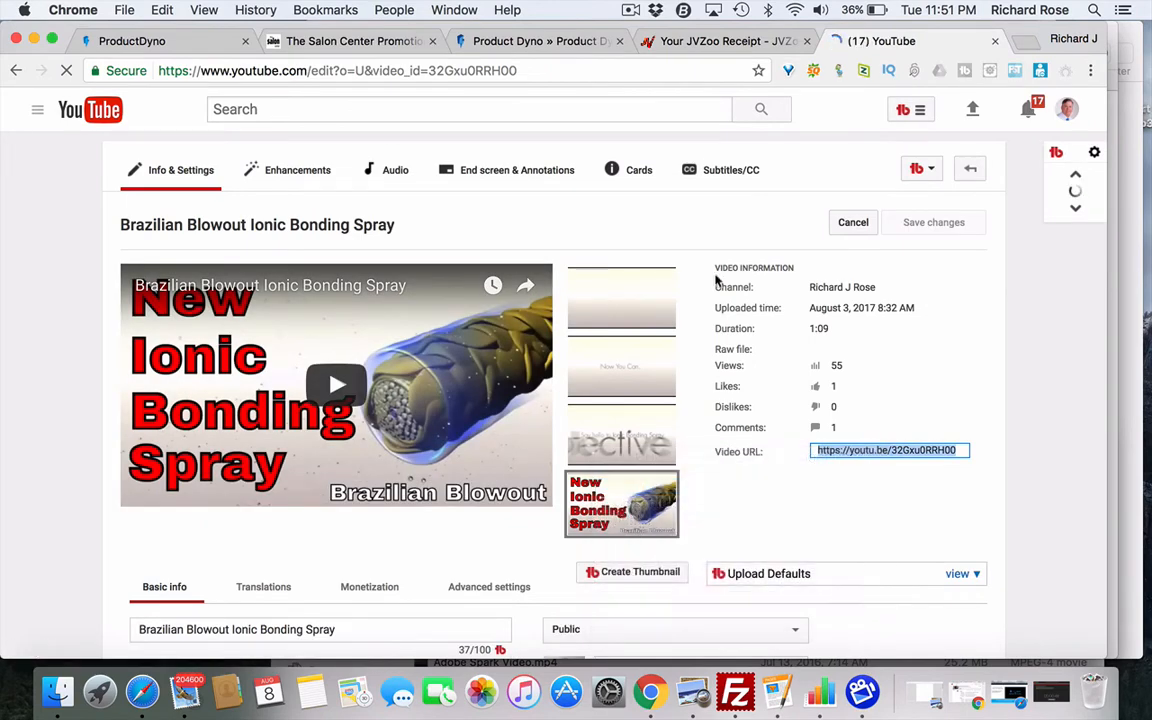
click(515, 42)
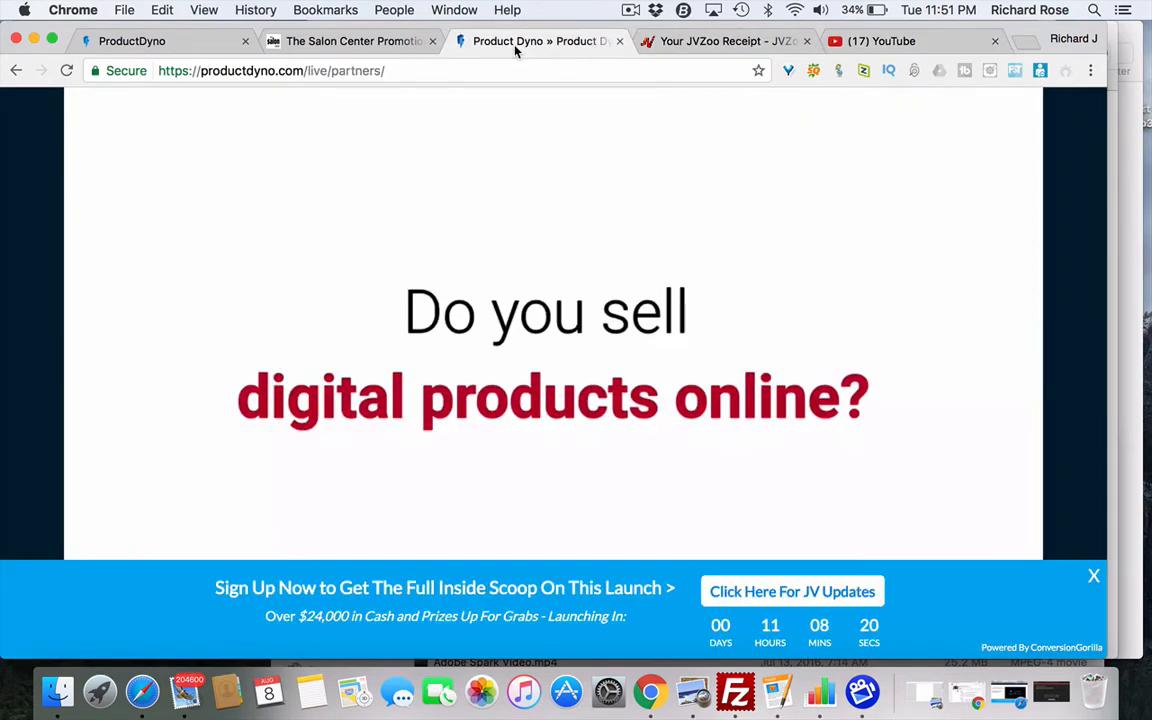
click(346, 44)
- Paste the copied YouTube link into the Add Video form and save it
click(196, 47)
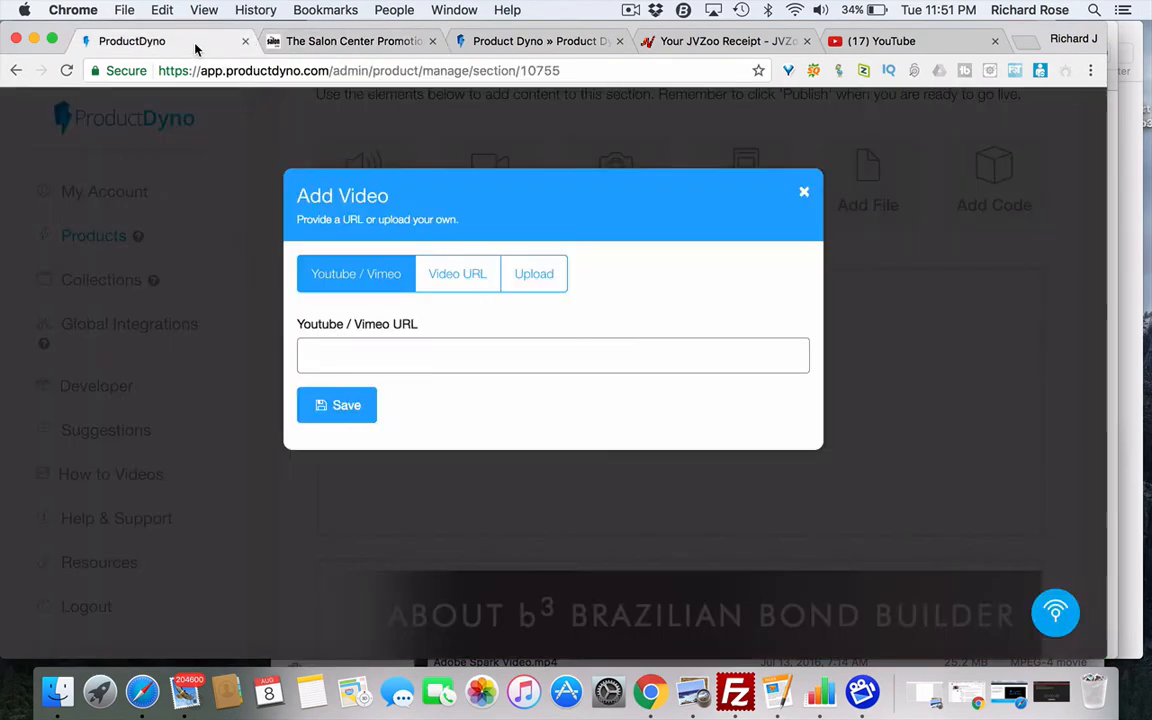
click(312, 355)
right_click(350, 347)
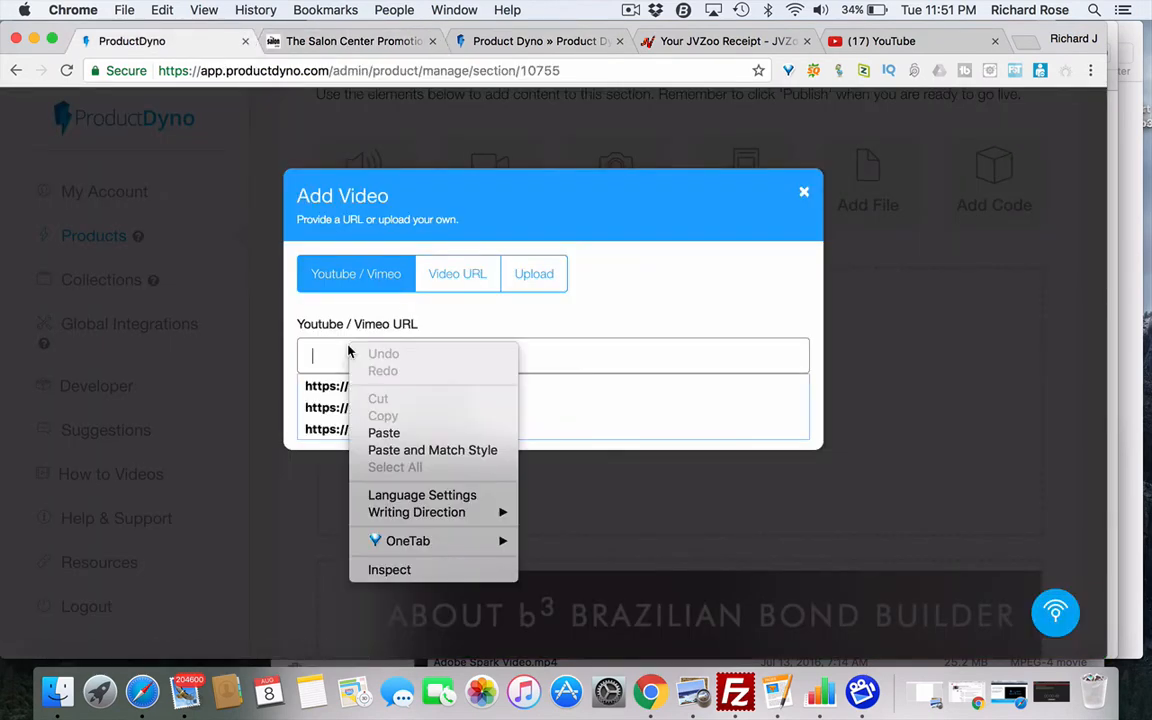
click(384, 433)
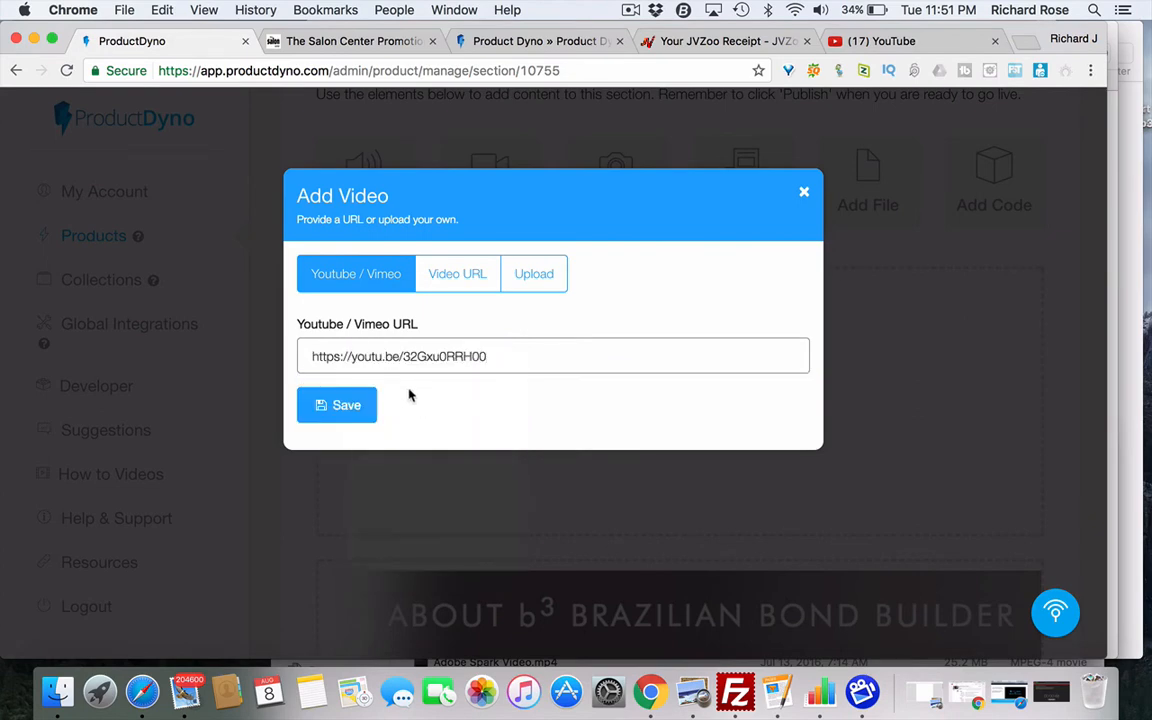
click(340, 405)
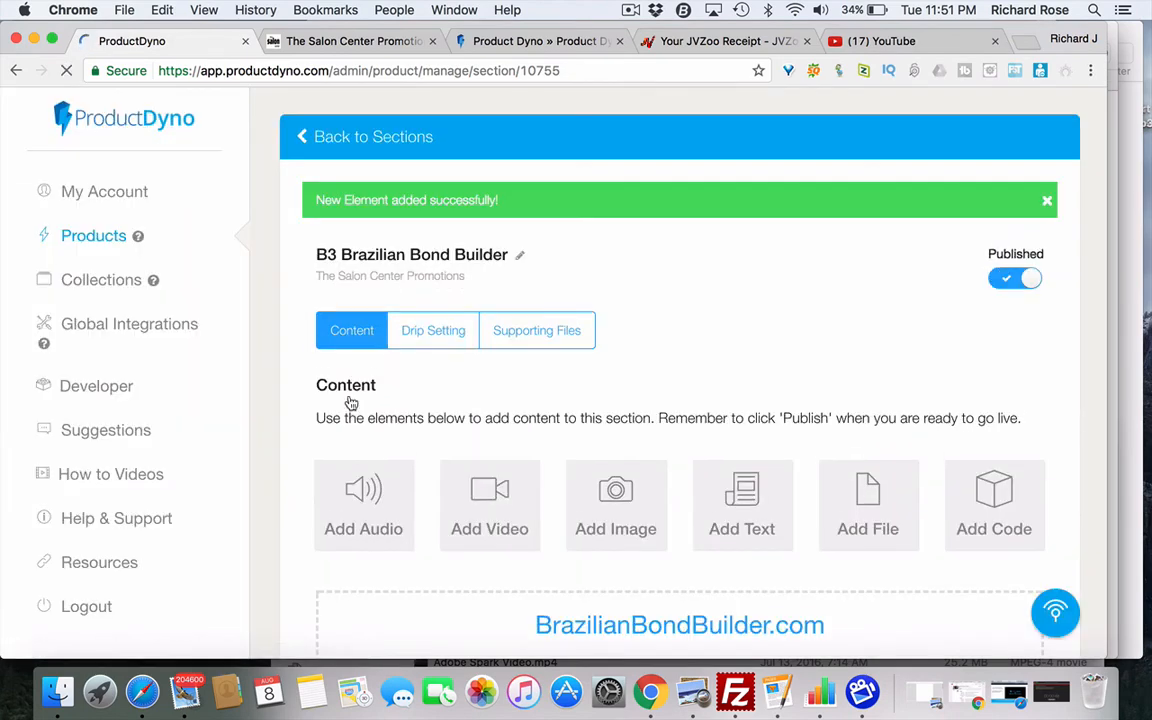
- Reposition the New Ionic Bonding video block, then switch to The Salon Center Promotions site
scroll(586, 437, down, 10)
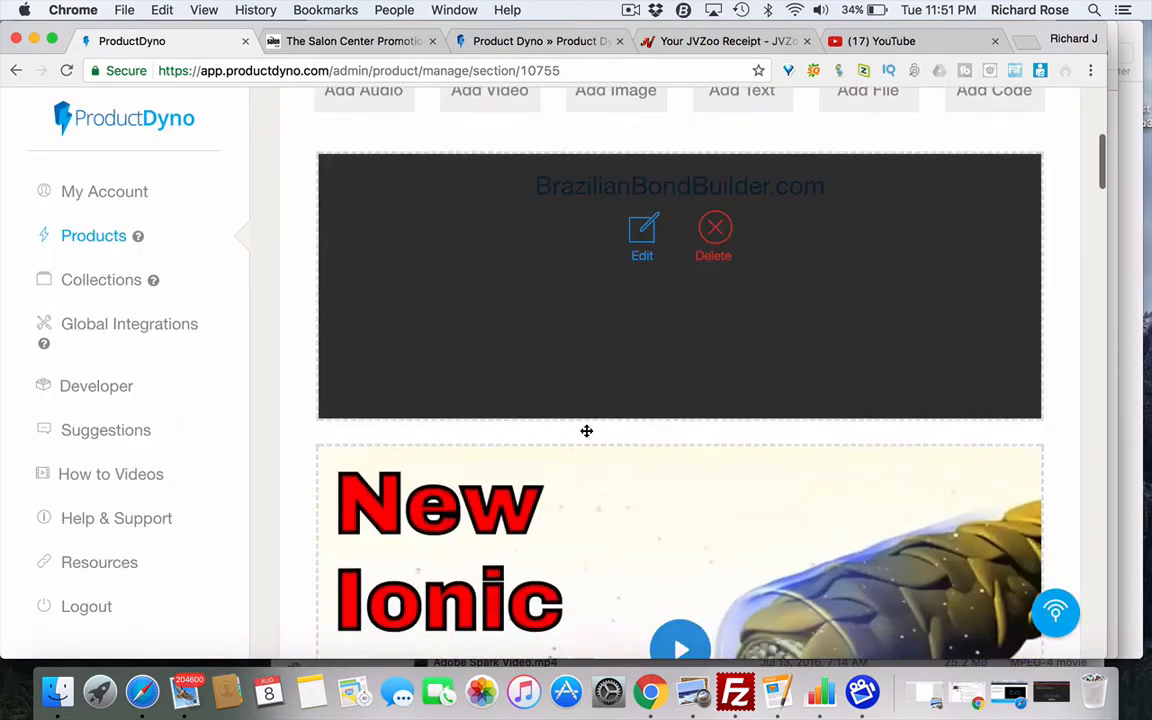
scroll(586, 437, down, 4)
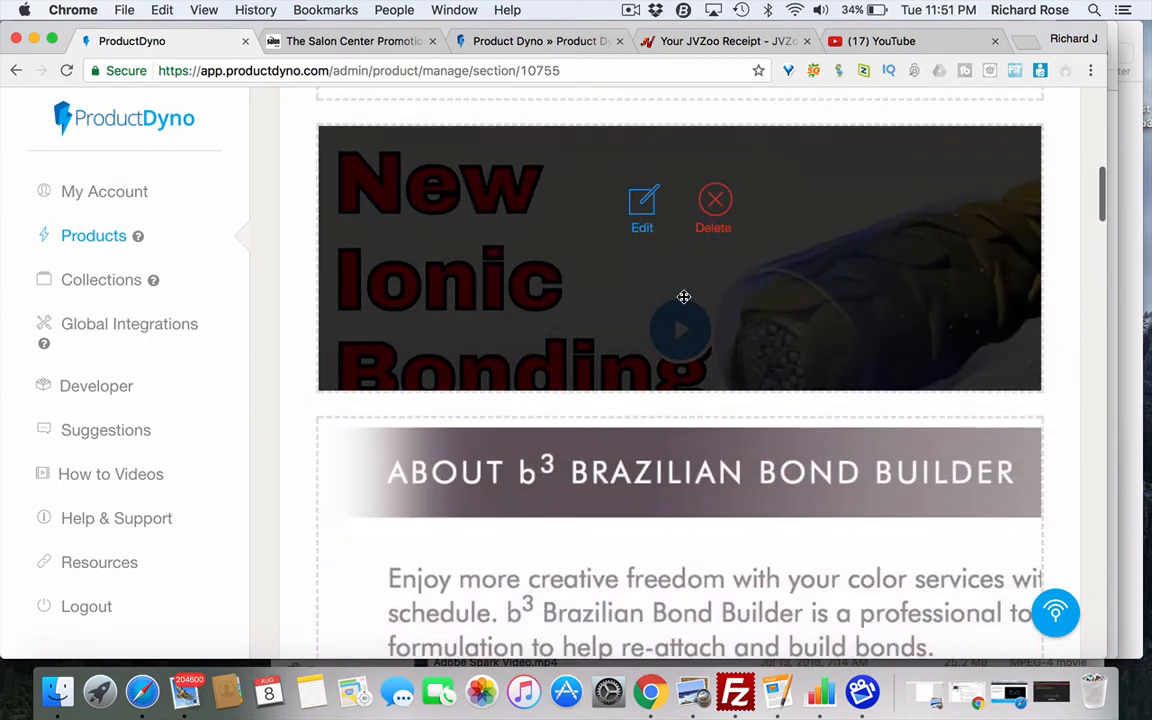
drag(882, 238, 393, 40)
click(393, 40)
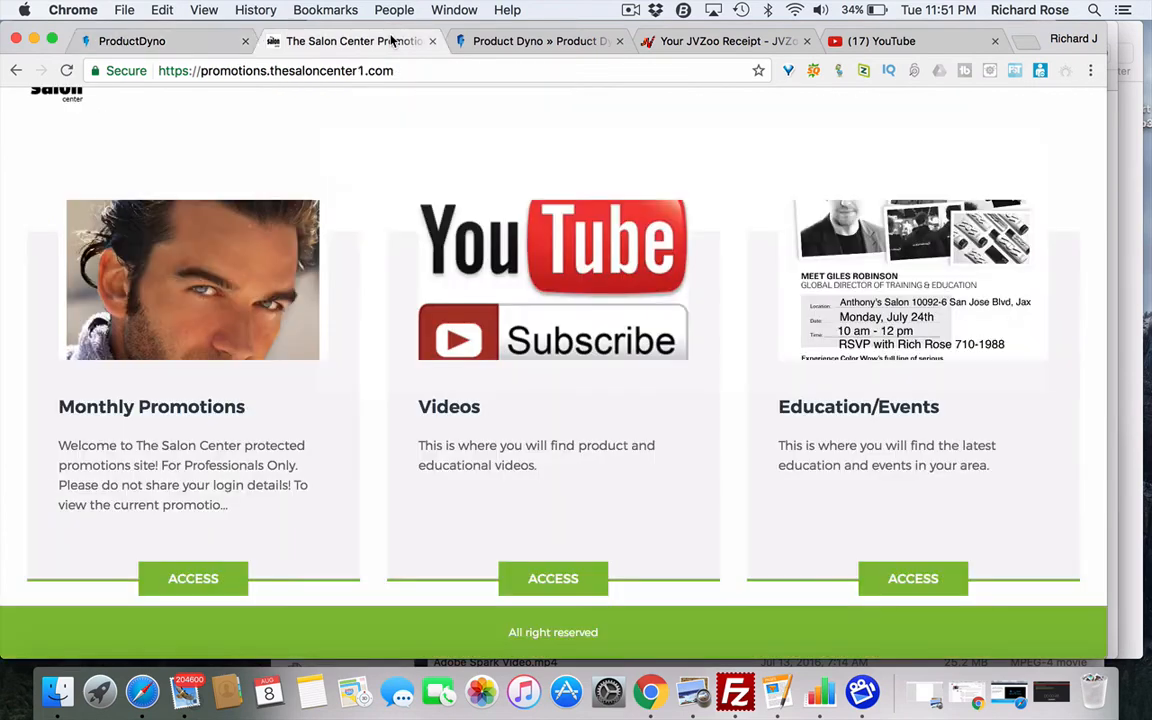
- Open Monthly Promotions and go to the B3 Brazilian Bond Builder promotions page
click(203, 580)
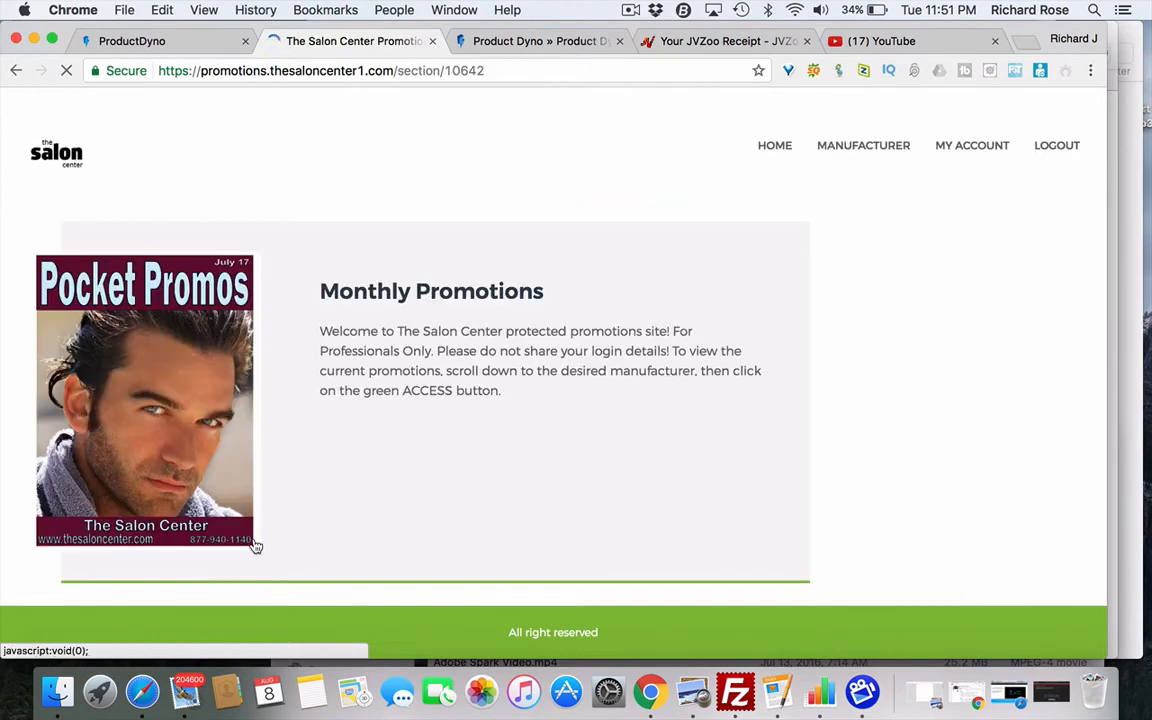
scroll(478, 392, down, 10)
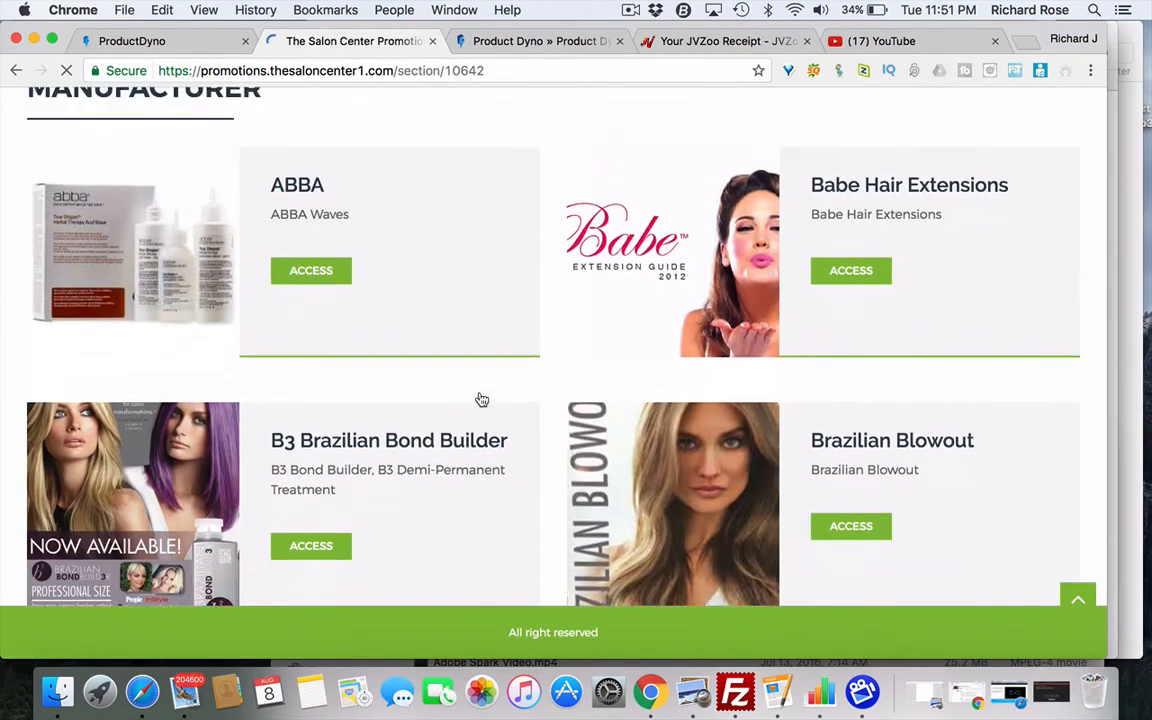
scroll(481, 400, down, 3)
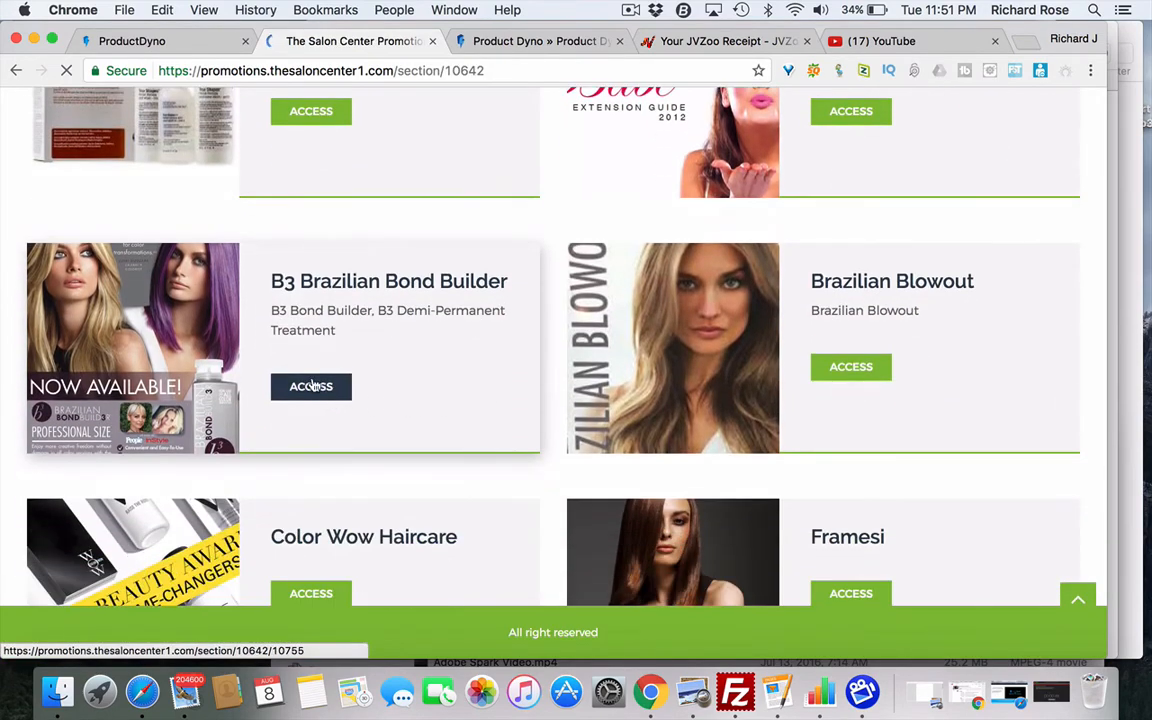
click(312, 386)
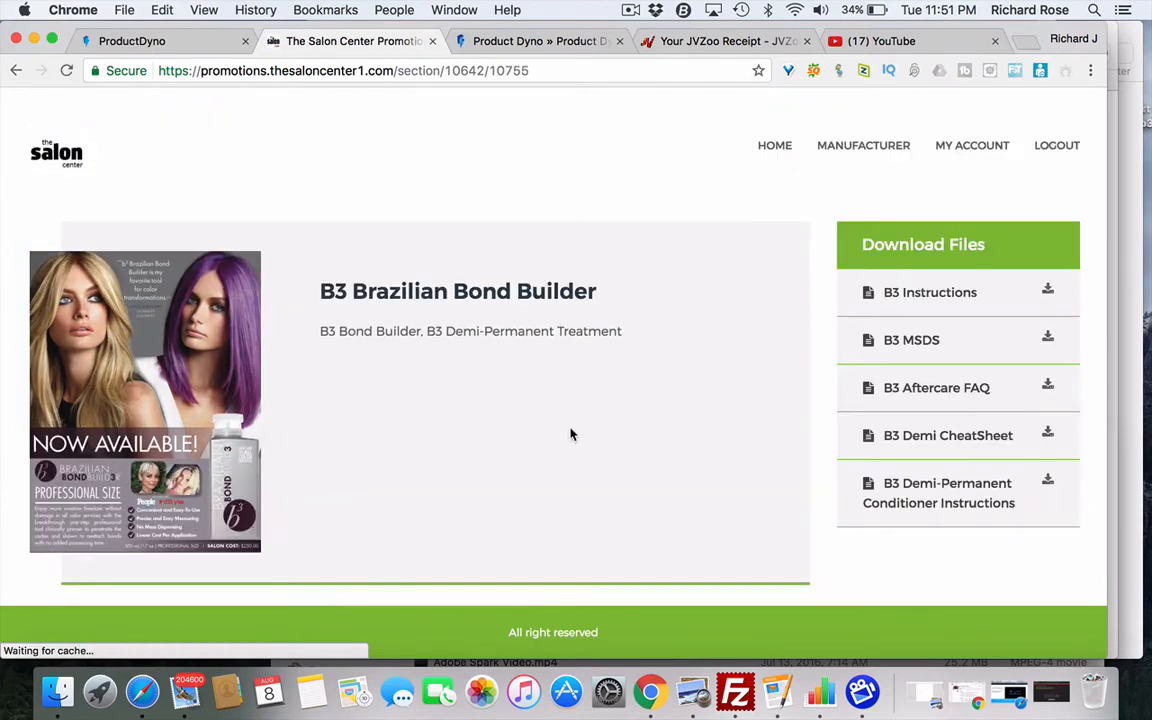
- Scroll the B3 page to view the embedded New Ionic Bonding Spray video
scroll(570, 434, down, 8)
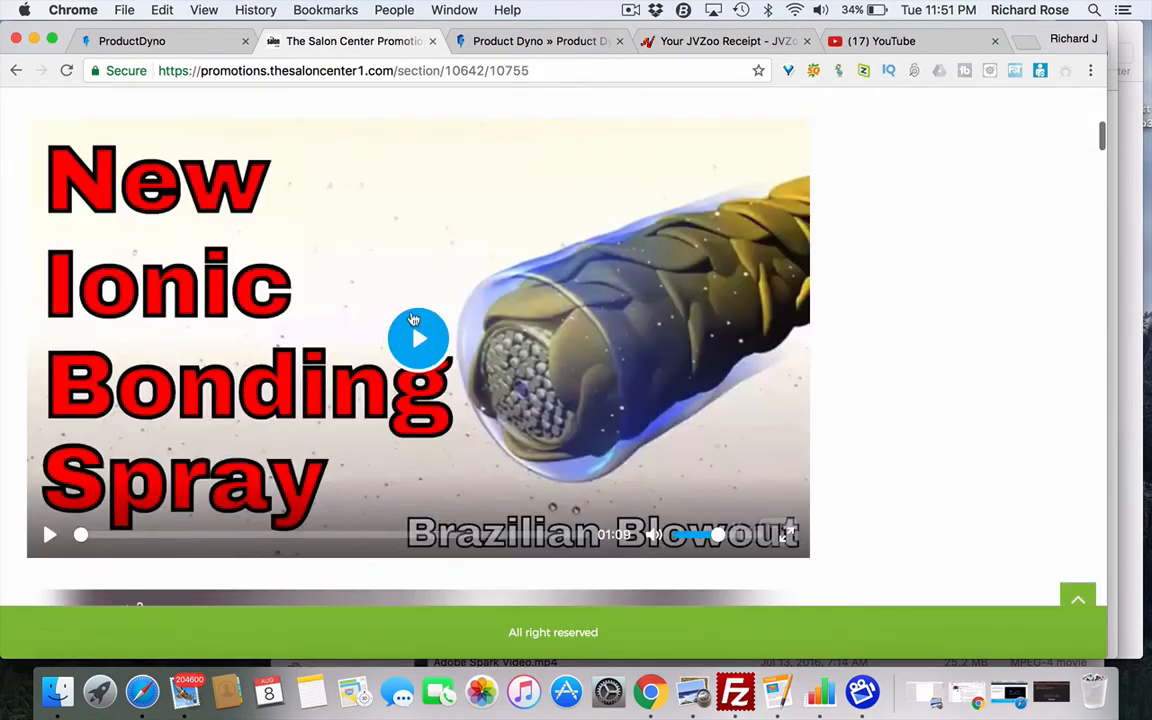
scroll(625, 350, up, 2)
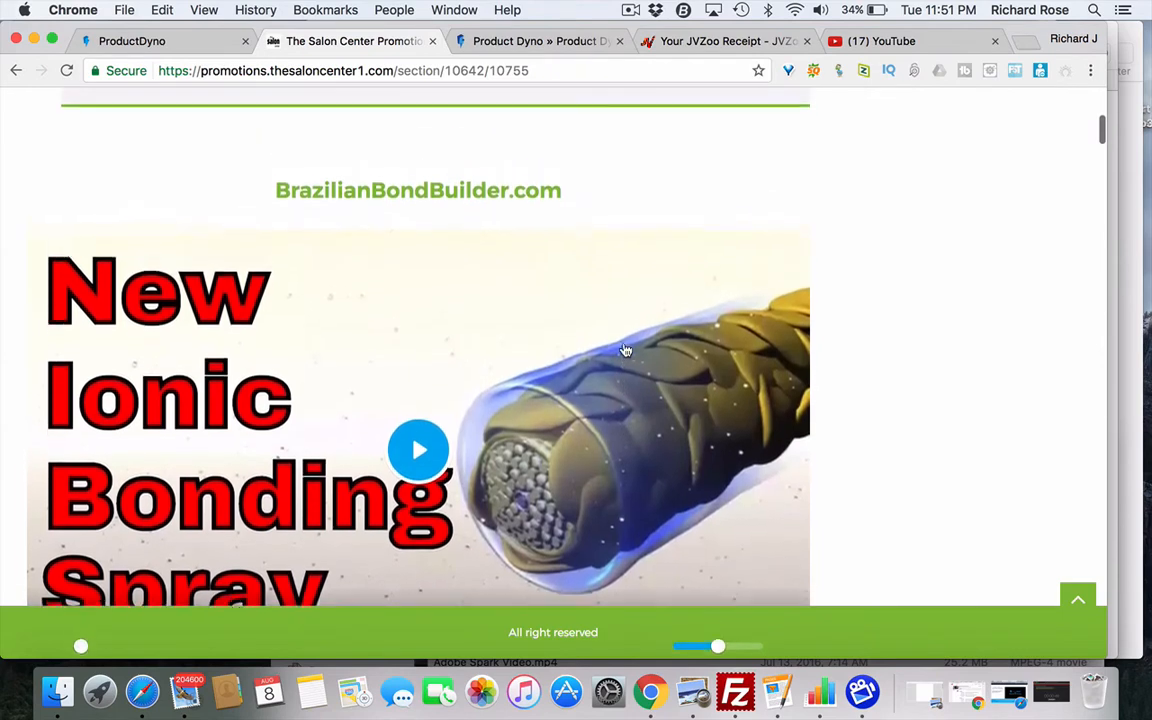
scroll(625, 350, up, 5)
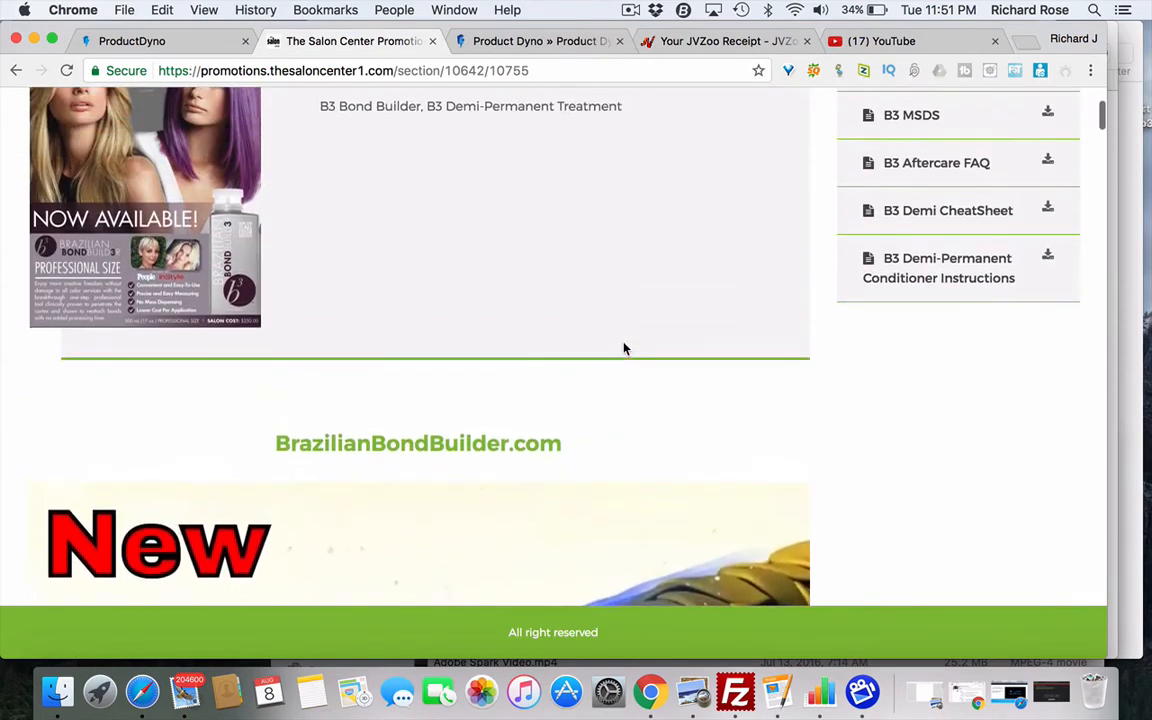
scroll(624, 348, down, 2)
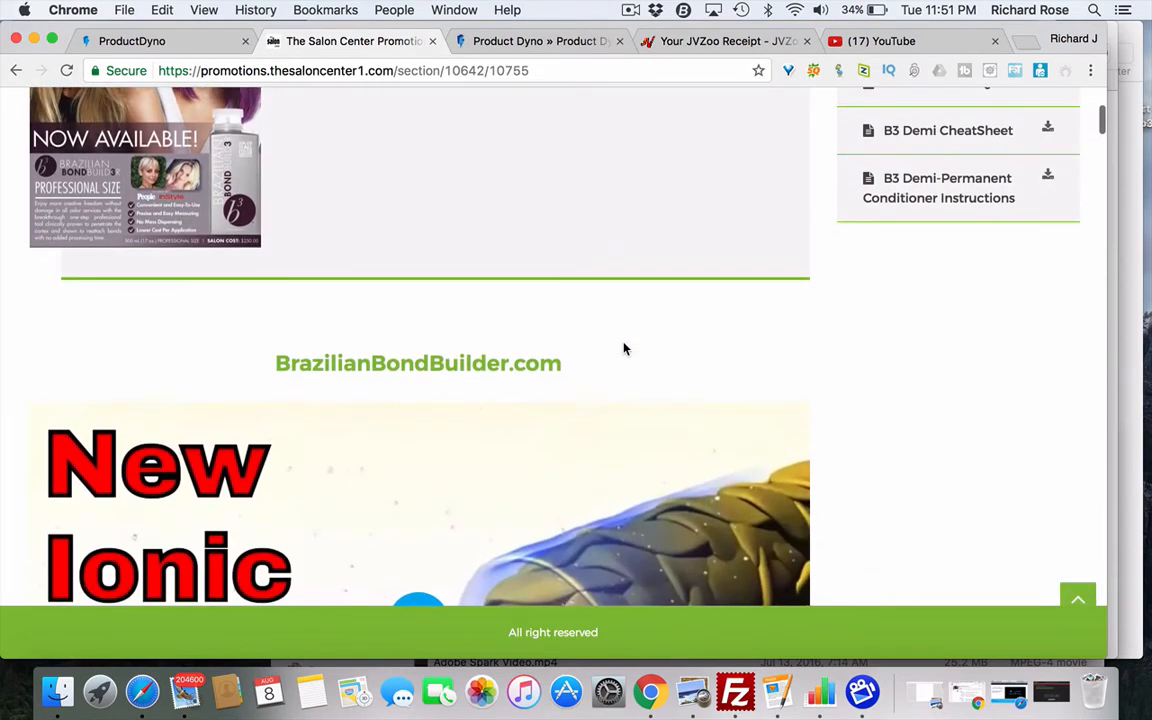
scroll(624, 348, up, 1)
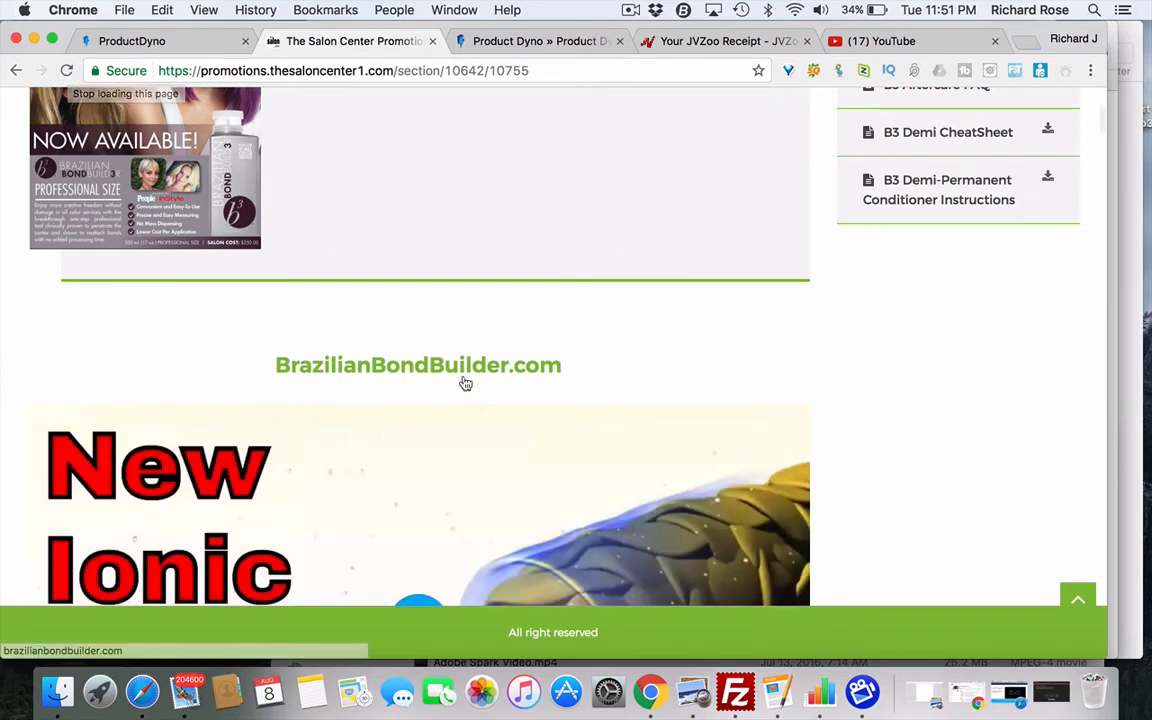
scroll(465, 383, up, 3)
scroll(465, 383, down, 10)
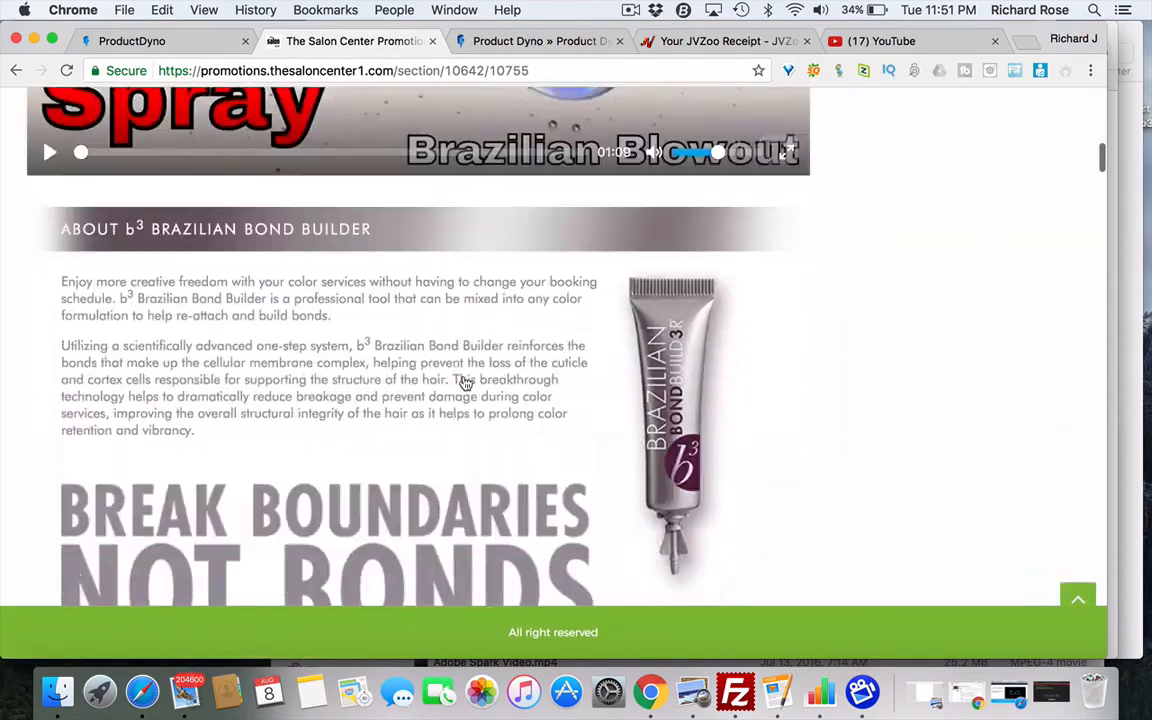
scroll(465, 383, down, 10)
scroll(465, 383, up, 8)
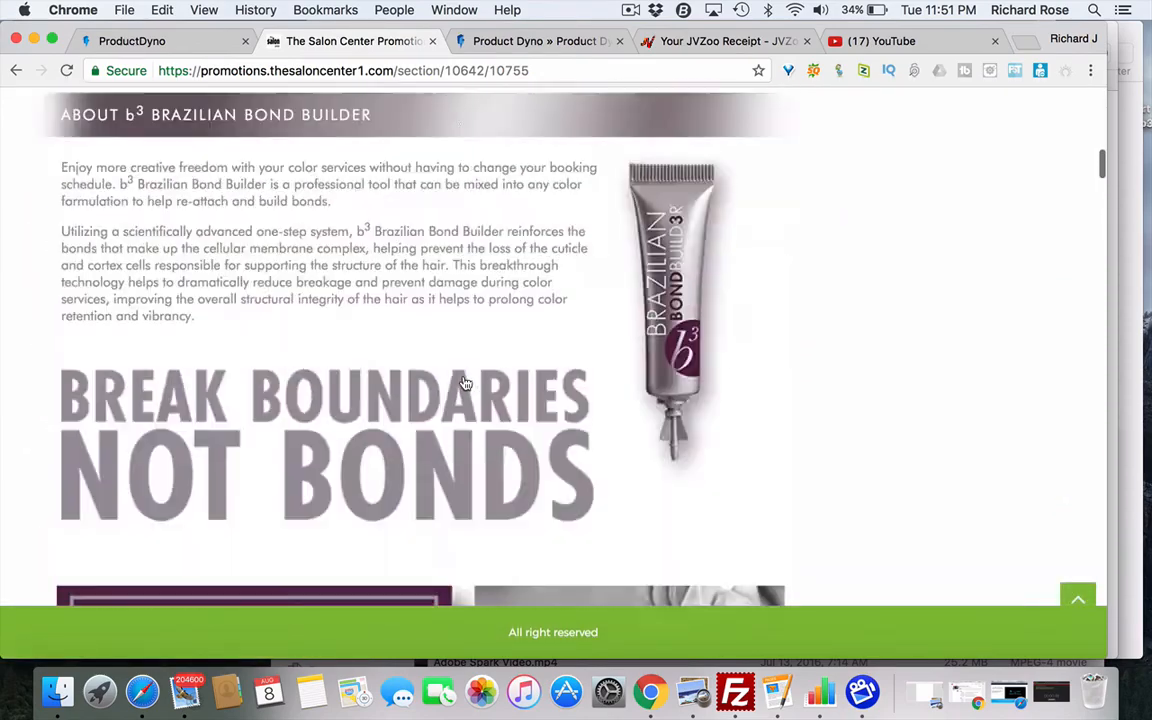
scroll(465, 383, up, 5)
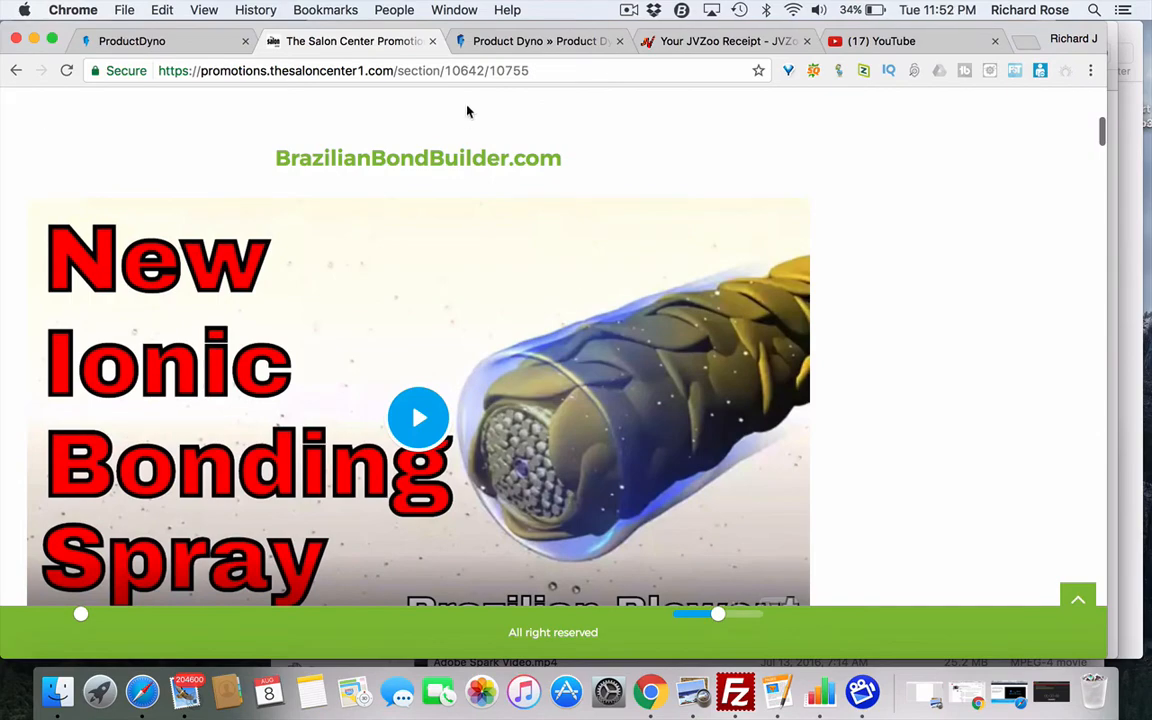
- Delete the New Ionic Bonding Spray video block from the B3 section after checking its settings
click(180, 41)
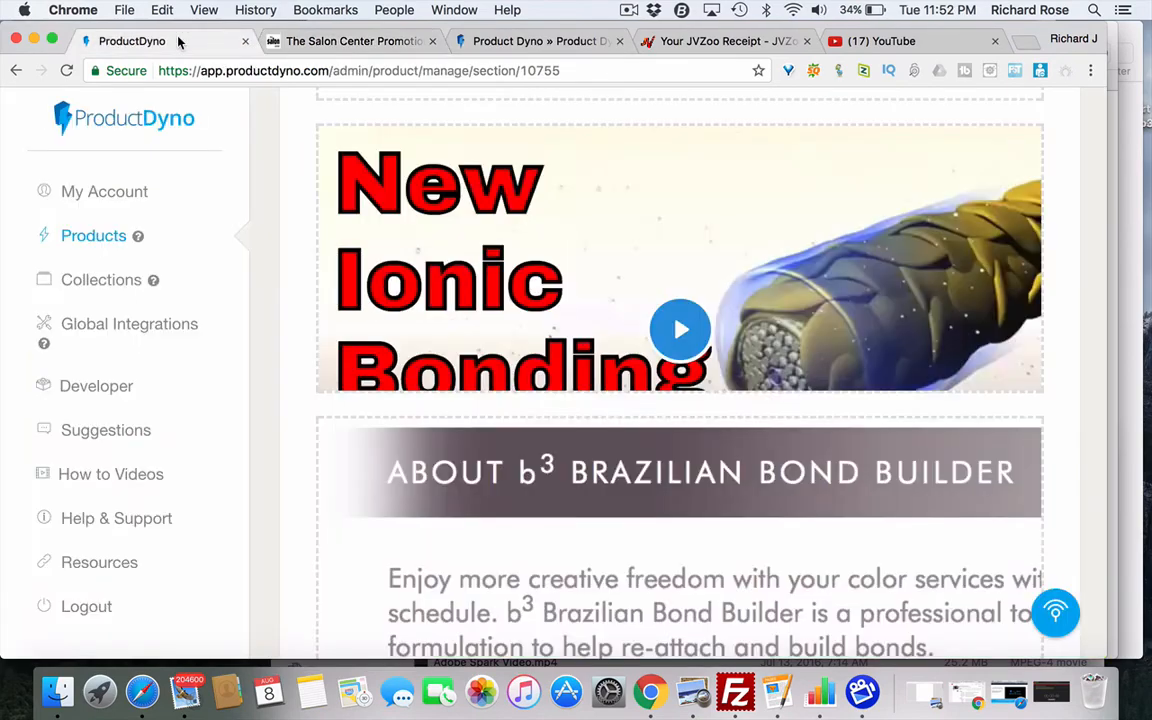
mouse_move(660, 253)
scroll(660, 253, up, 1)
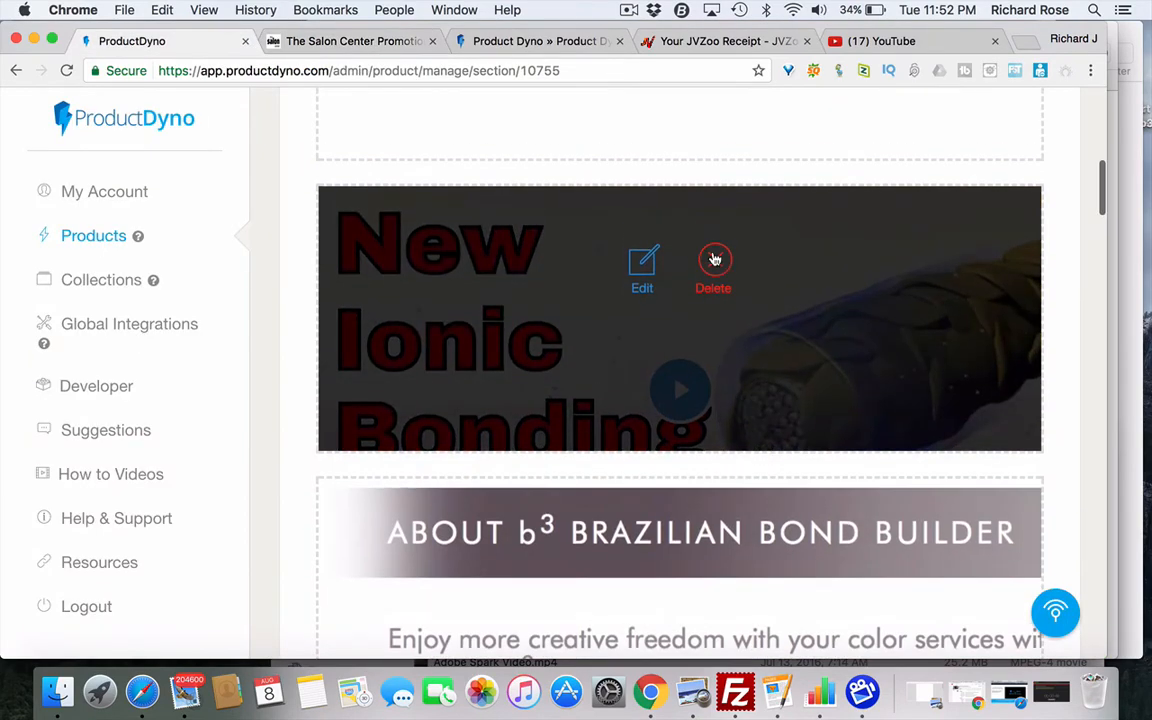
click(714, 260)
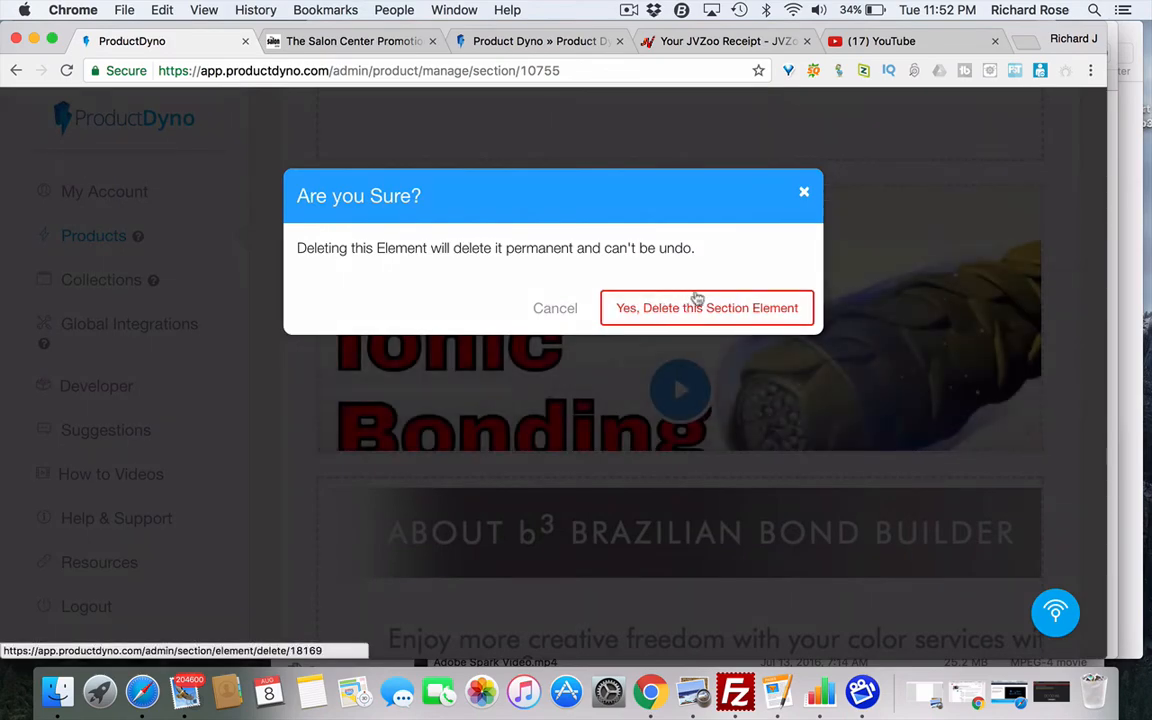
click(563, 311)
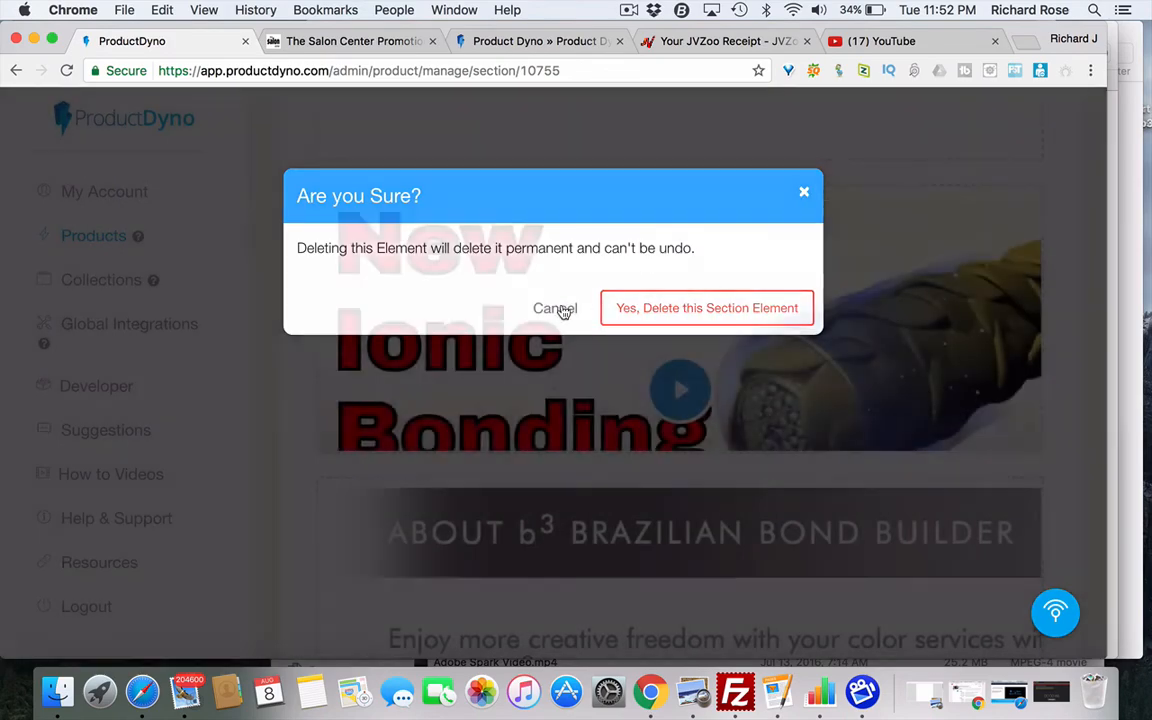
click(640, 265)
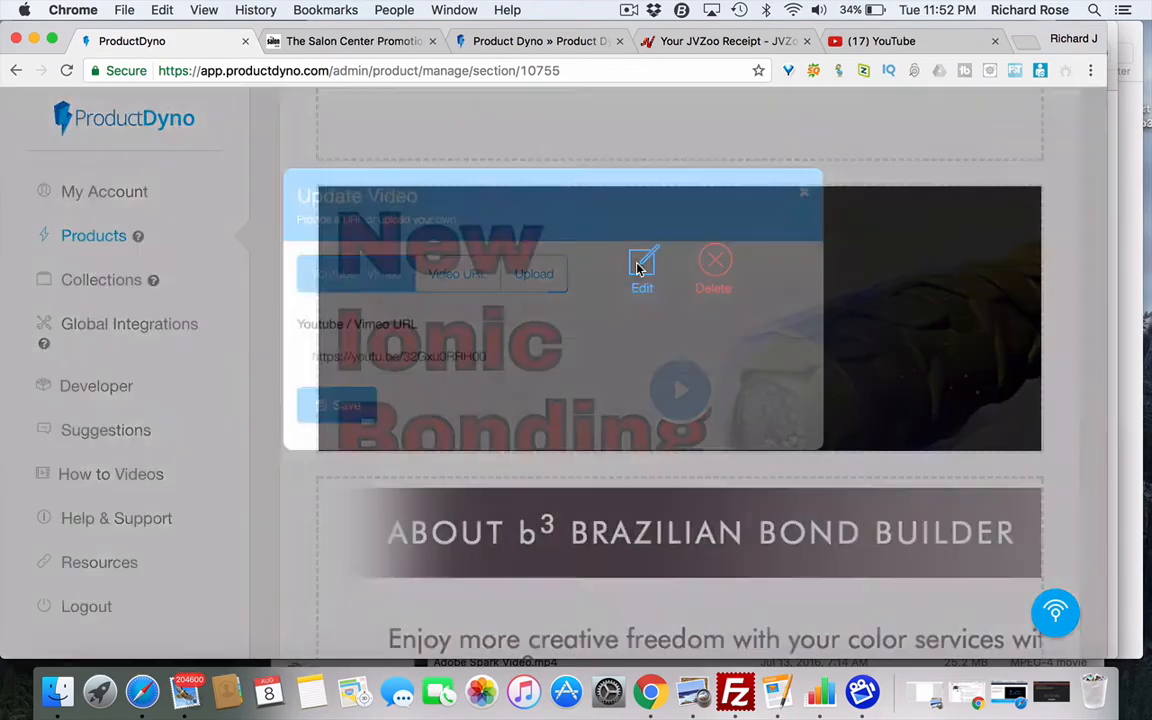
click(805, 193)
click(720, 262)
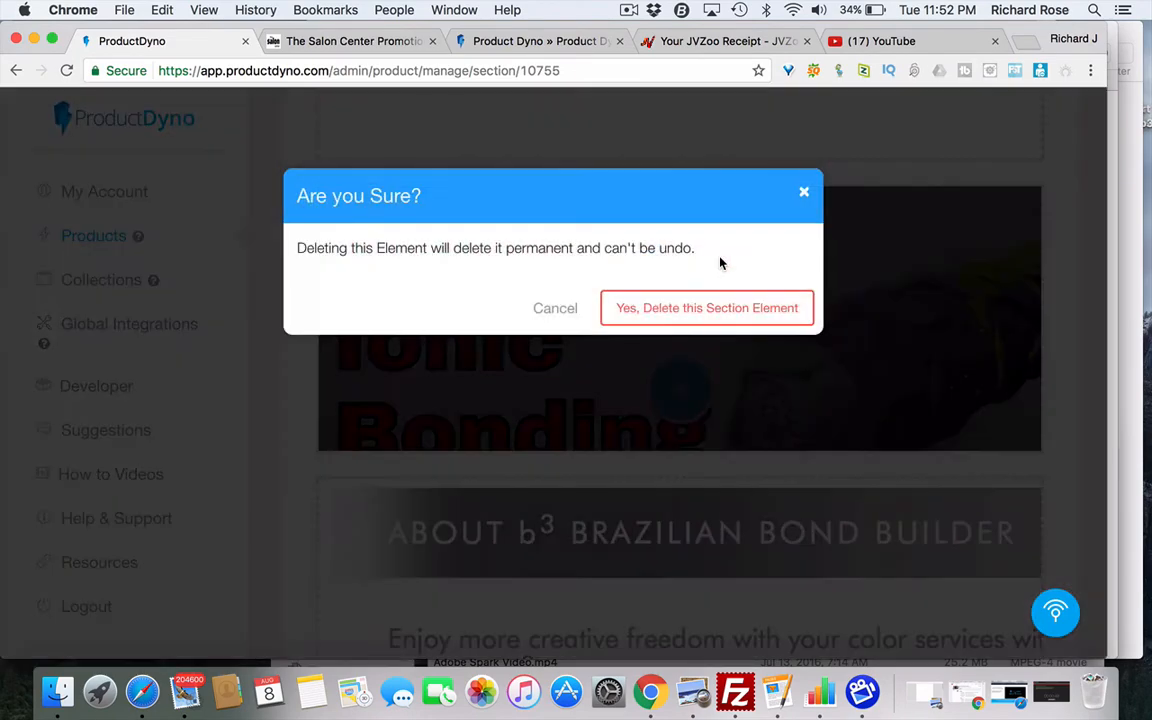
click(713, 309)
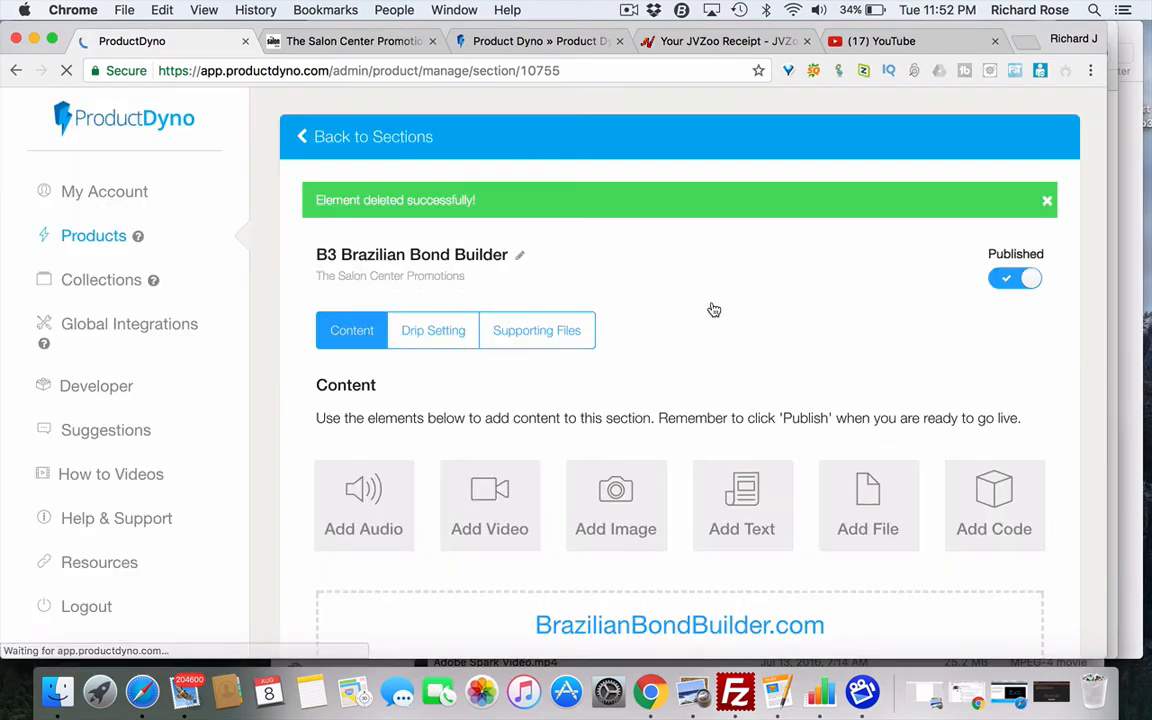
scroll(648, 332, down, 2)
- Start adding an image to the B3 section, then cancel without uploading a file
scroll(648, 334, down, 1)
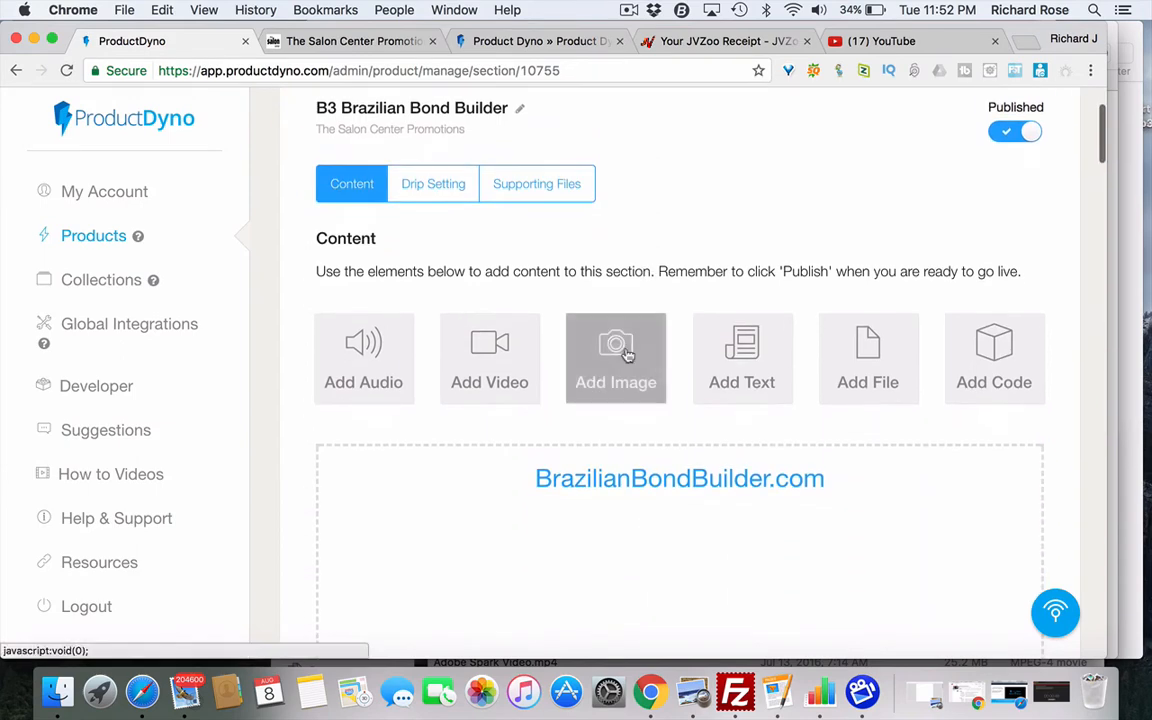
click(616, 362)
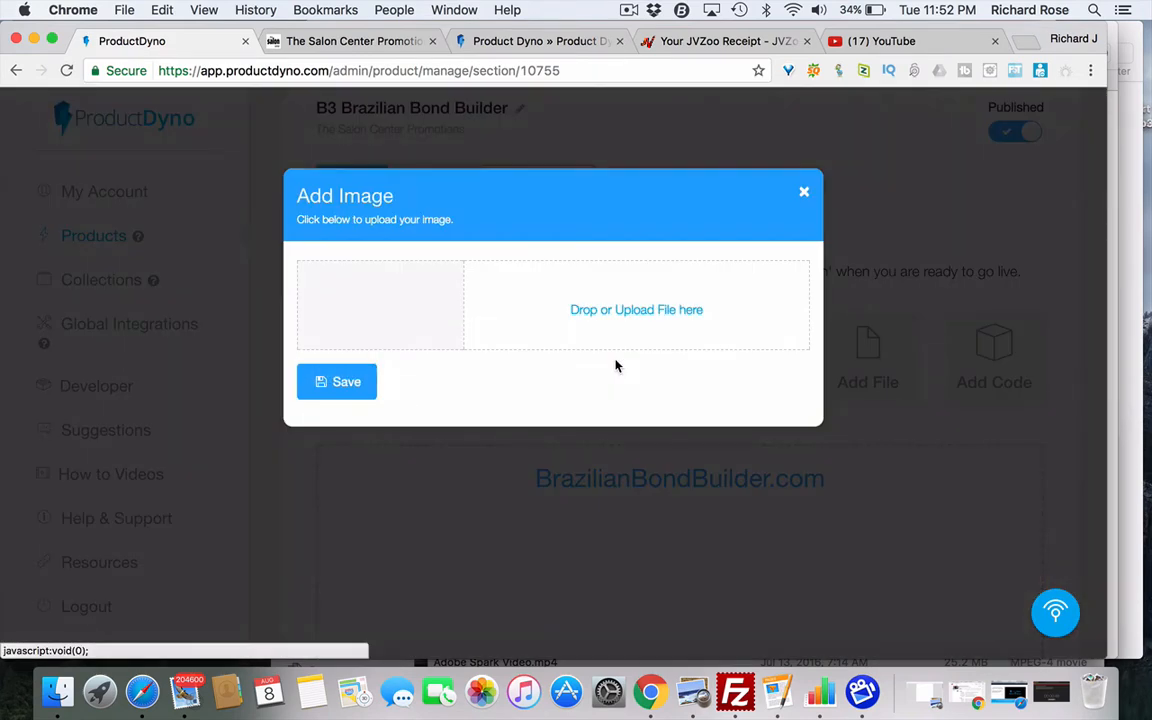
click(648, 312)
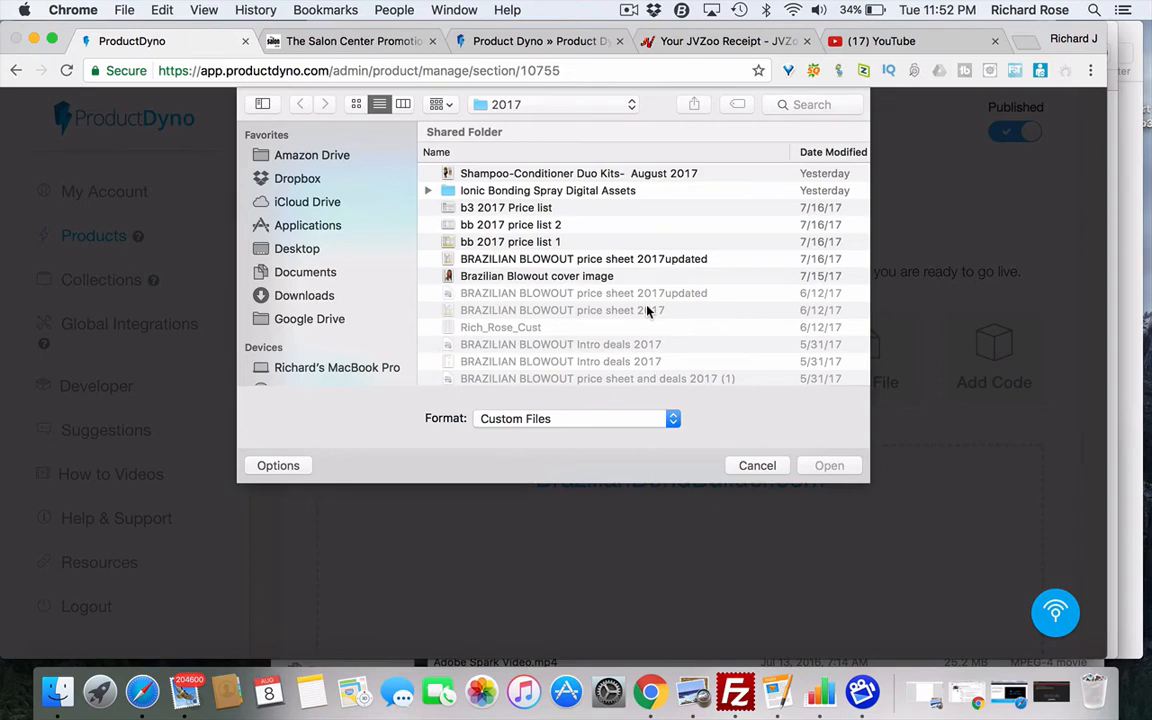
click(757, 466)
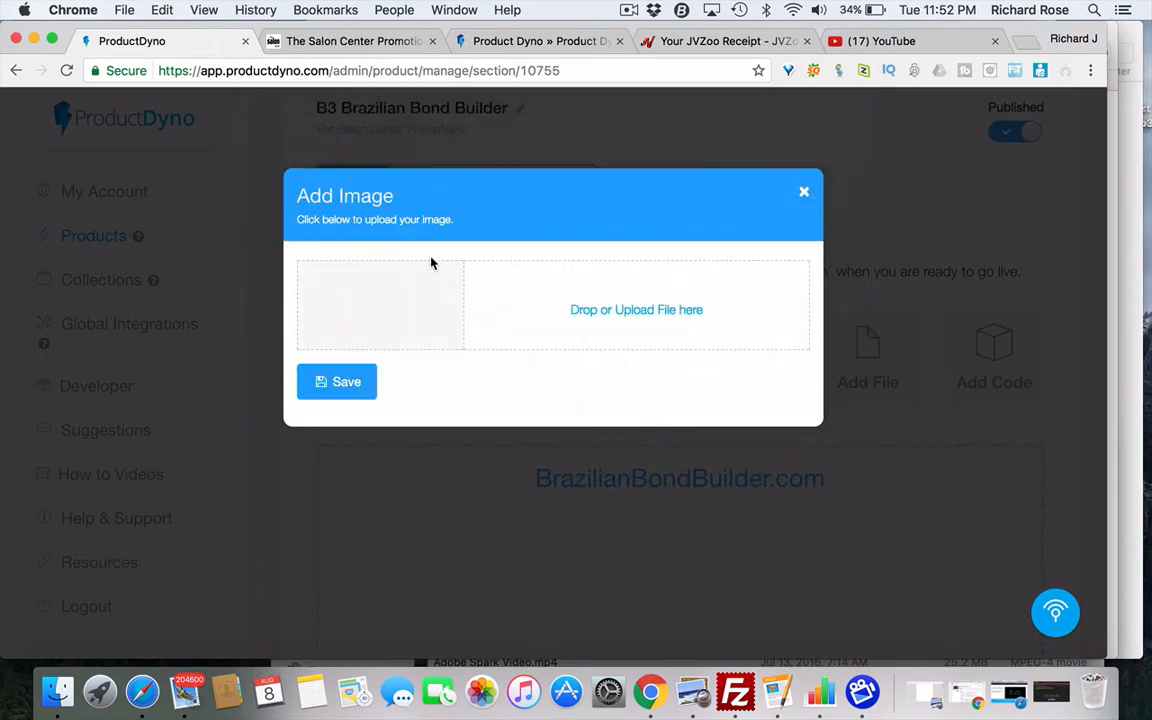
click(805, 193)
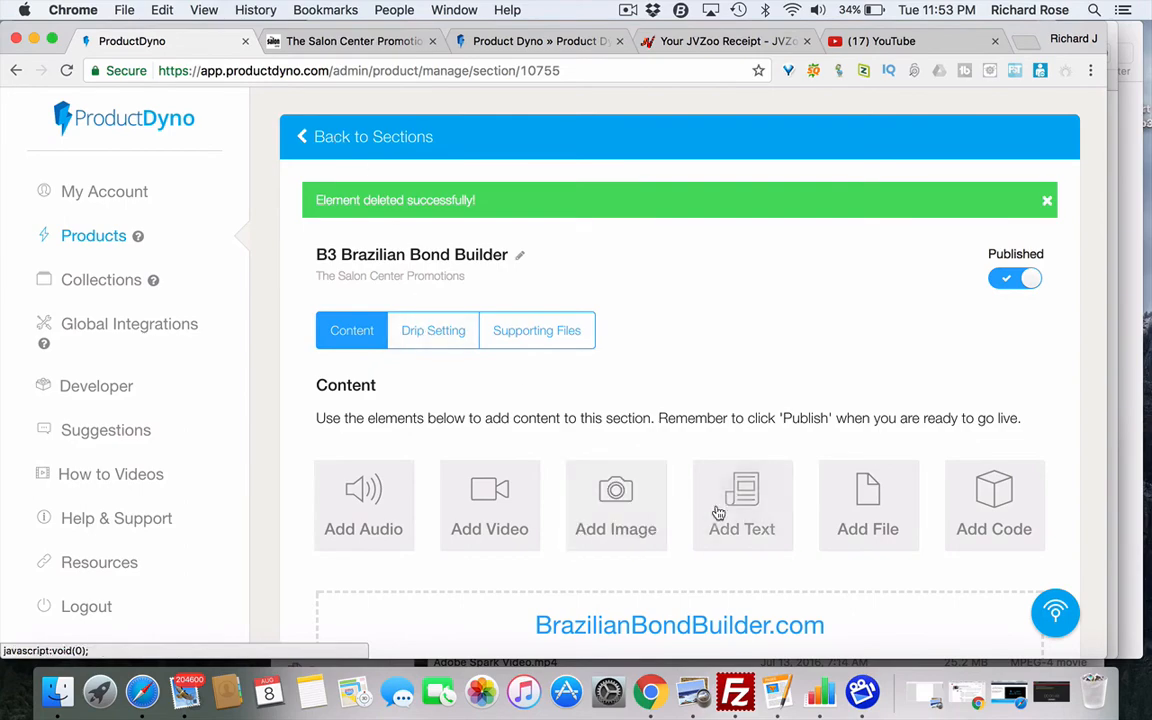
- Scroll through the B3 section's remaining content and return to The Salon Center Promotions tab
scroll(744, 567, down, 15)
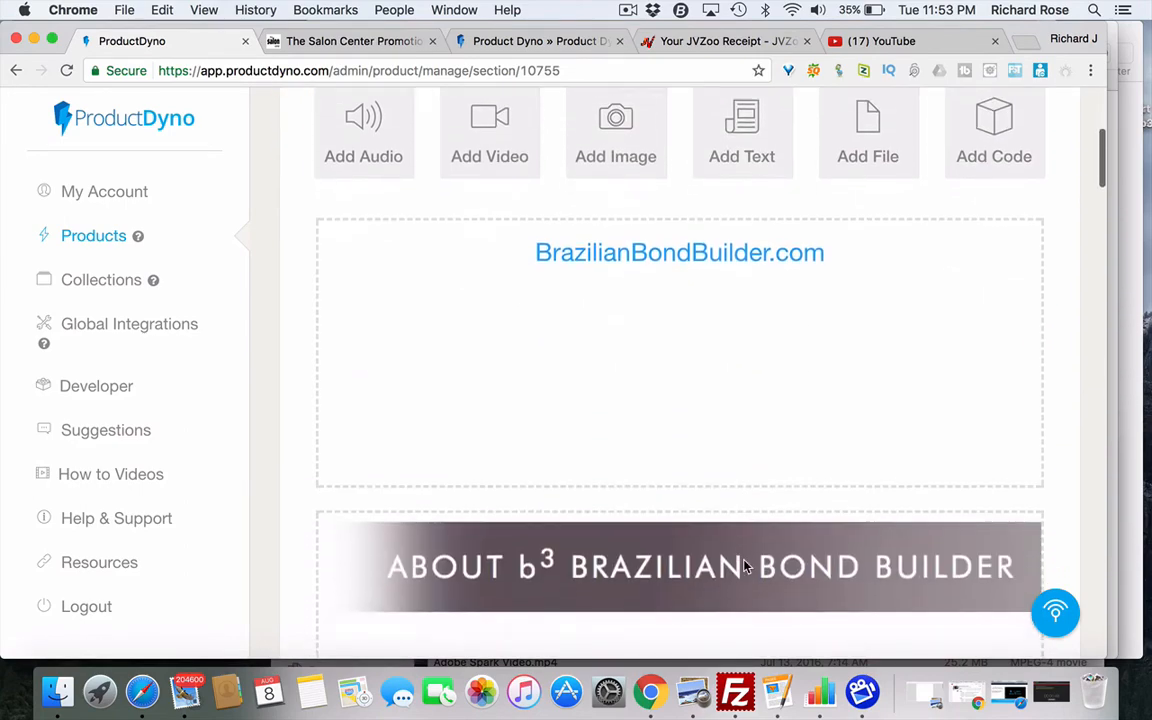
scroll(744, 567, down, 20)
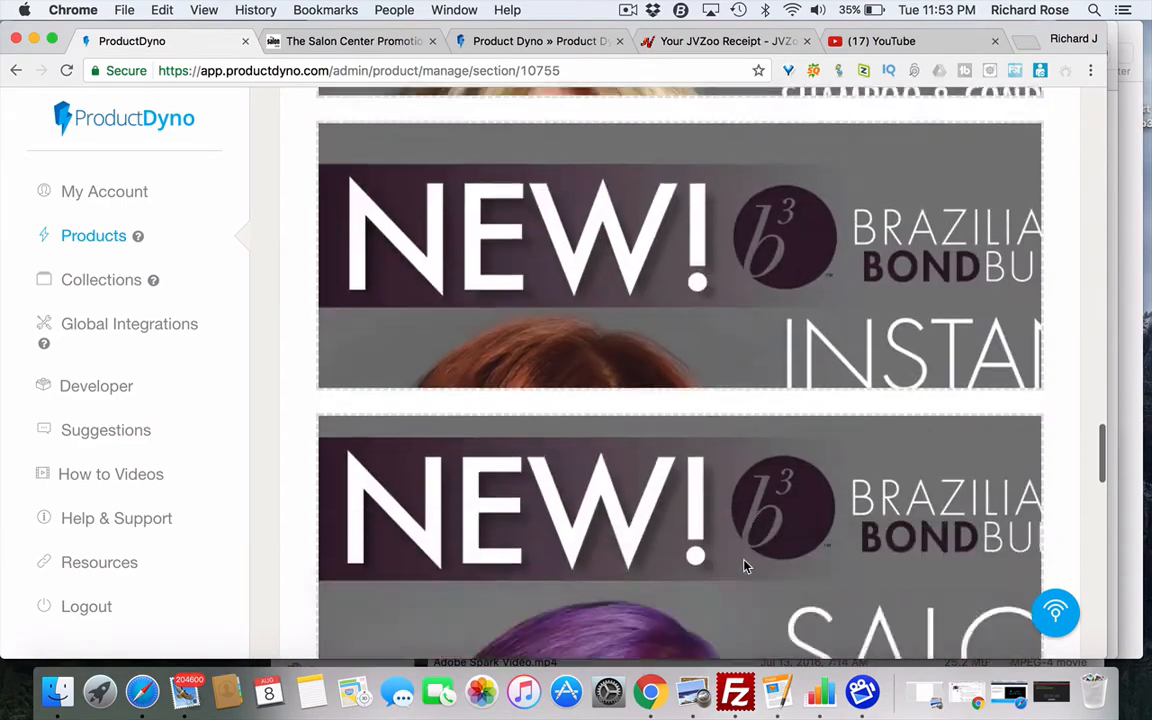
scroll(744, 560, down, 6)
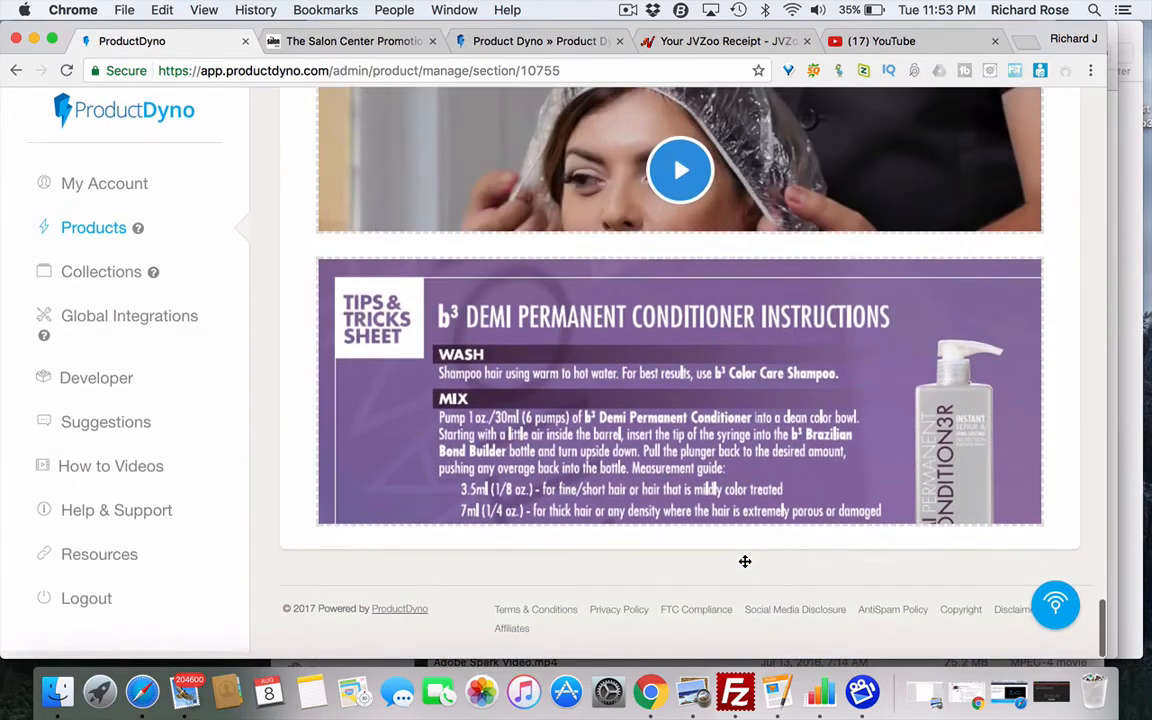
scroll(744, 560, up, 8)
click(384, 45)
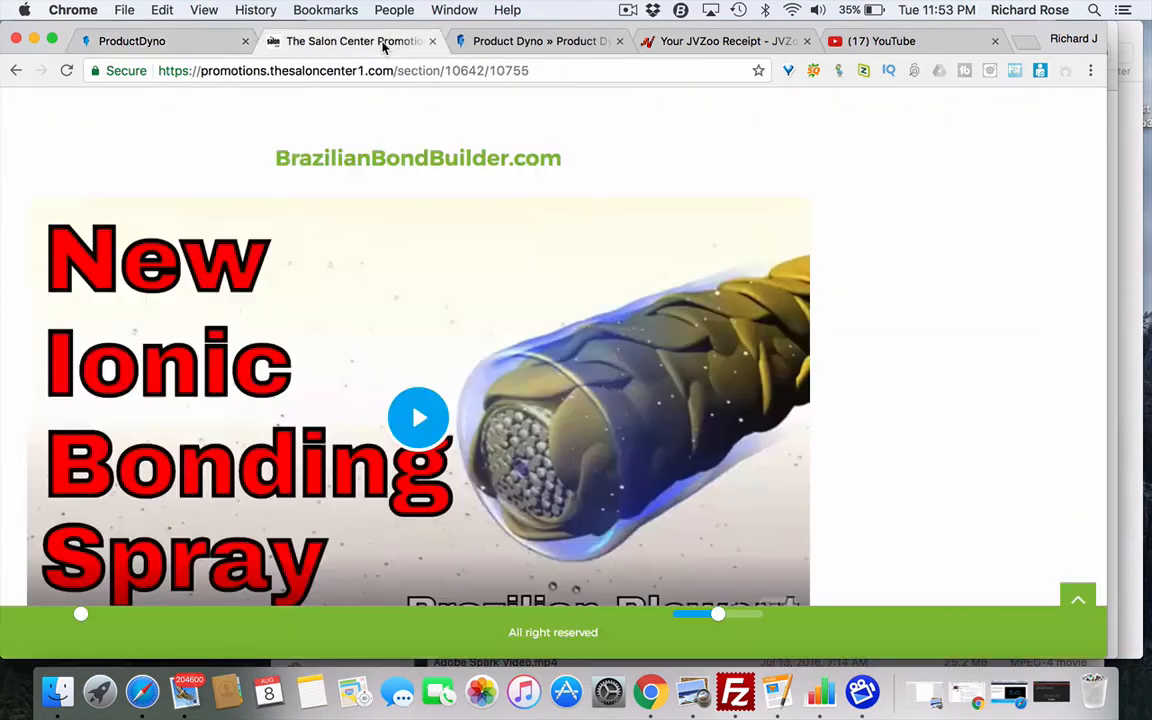
- Scroll down to the B3 Bond Builder Instructional Video and narrow the Chrome window
scroll(585, 370, down, 15)
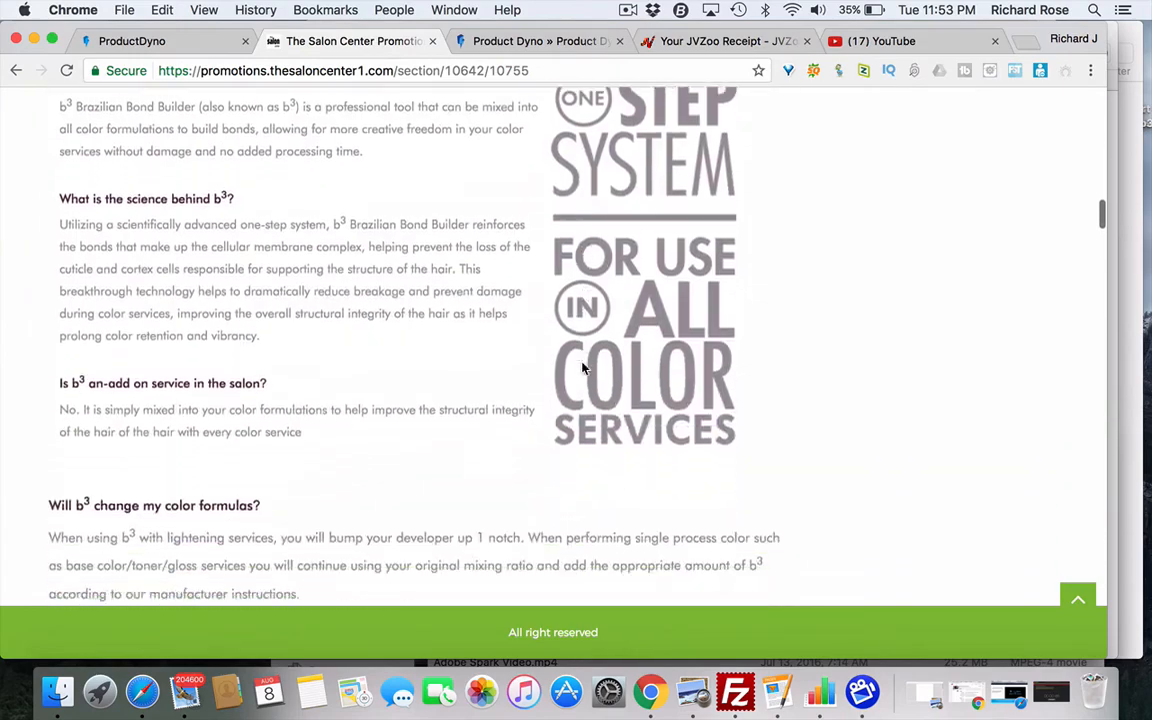
scroll(585, 370, down, 15)
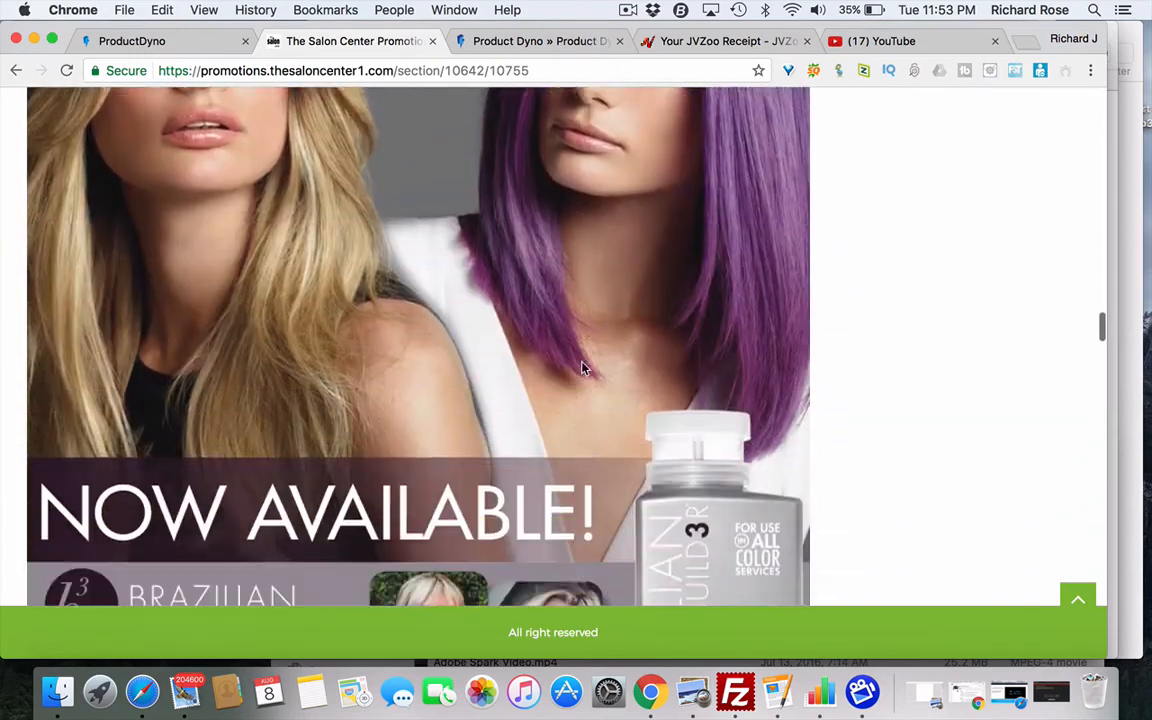
scroll(585, 370, down, 15)
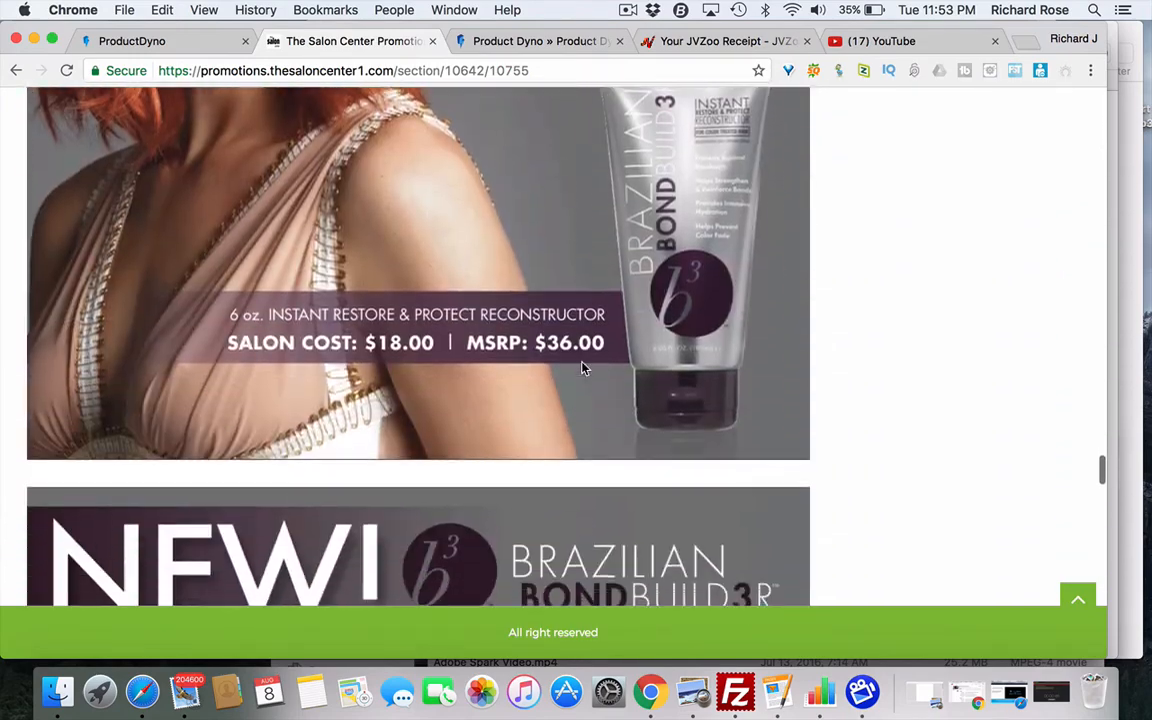
scroll(585, 370, down, 15)
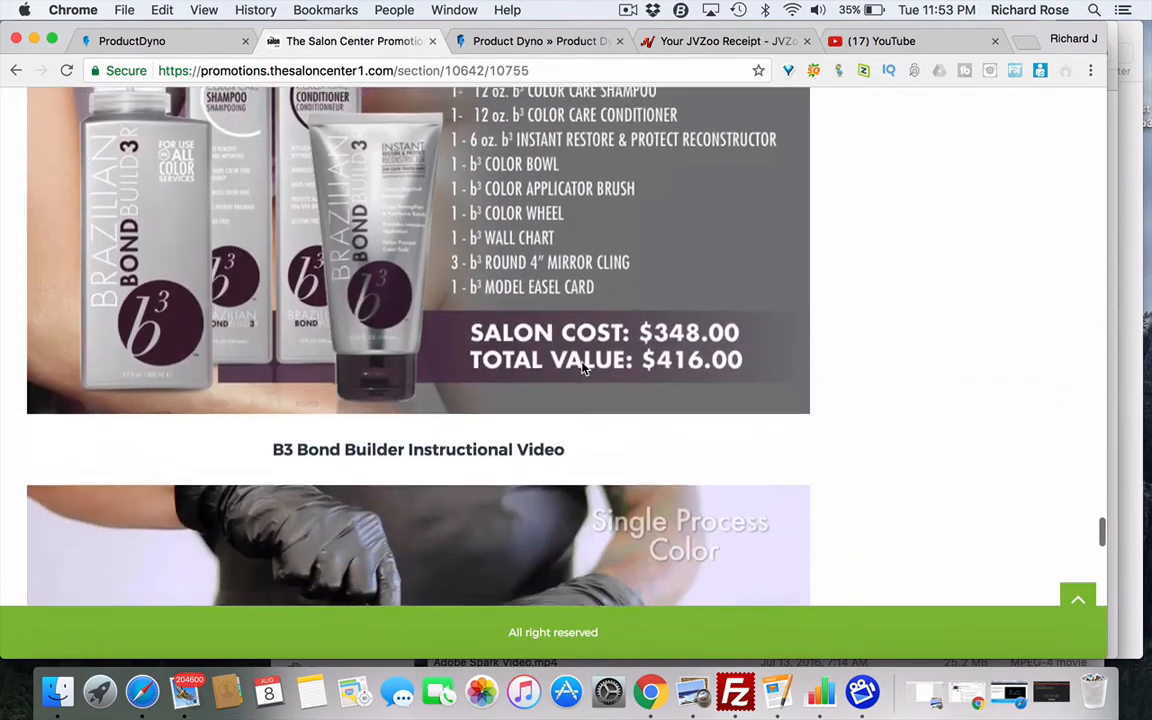
scroll(585, 370, down, 5)
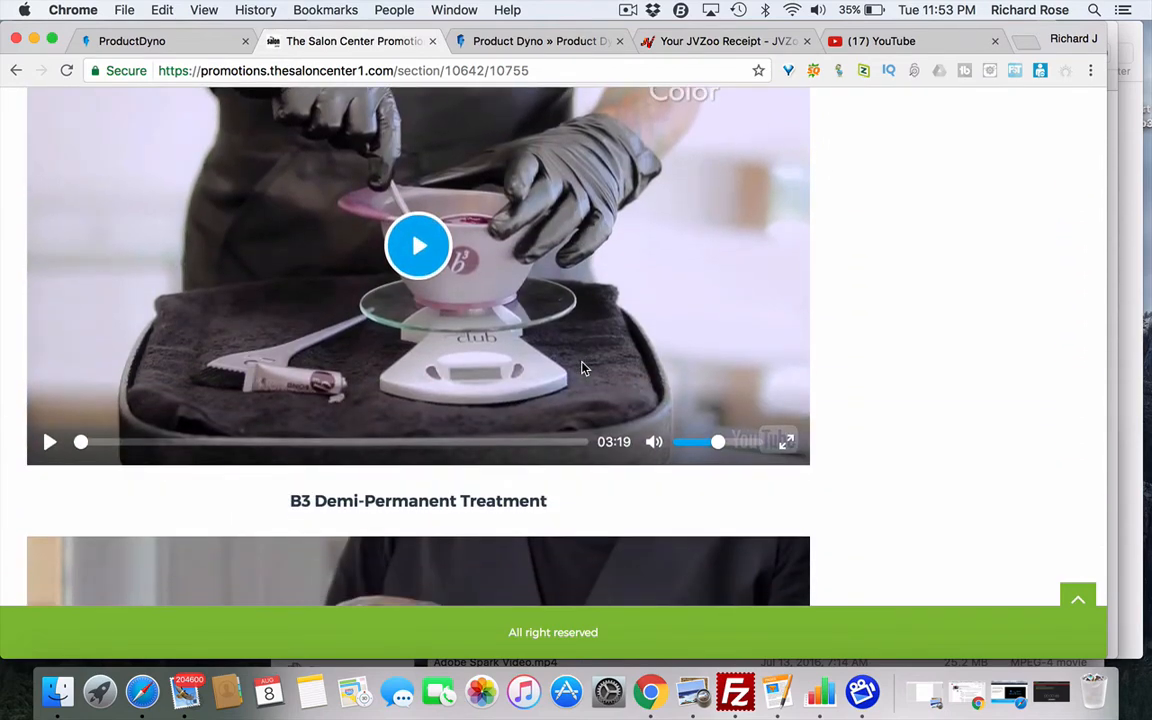
scroll(590, 366, up, 1)
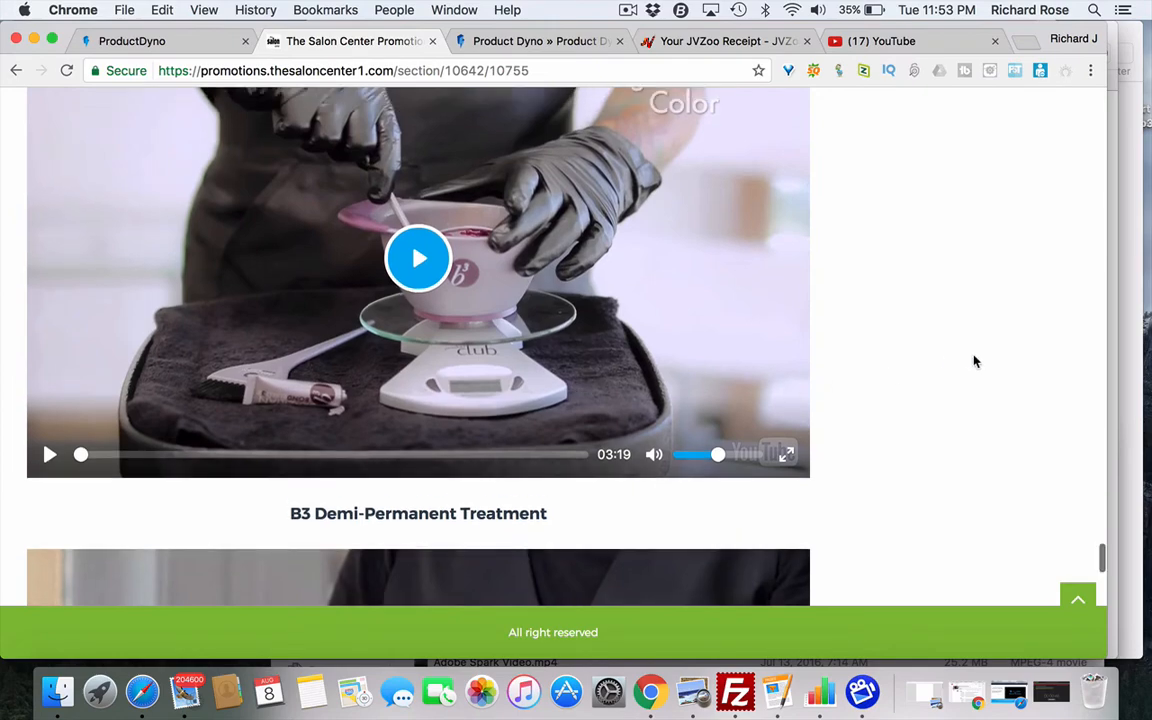
drag(1106, 360, 516, 327)
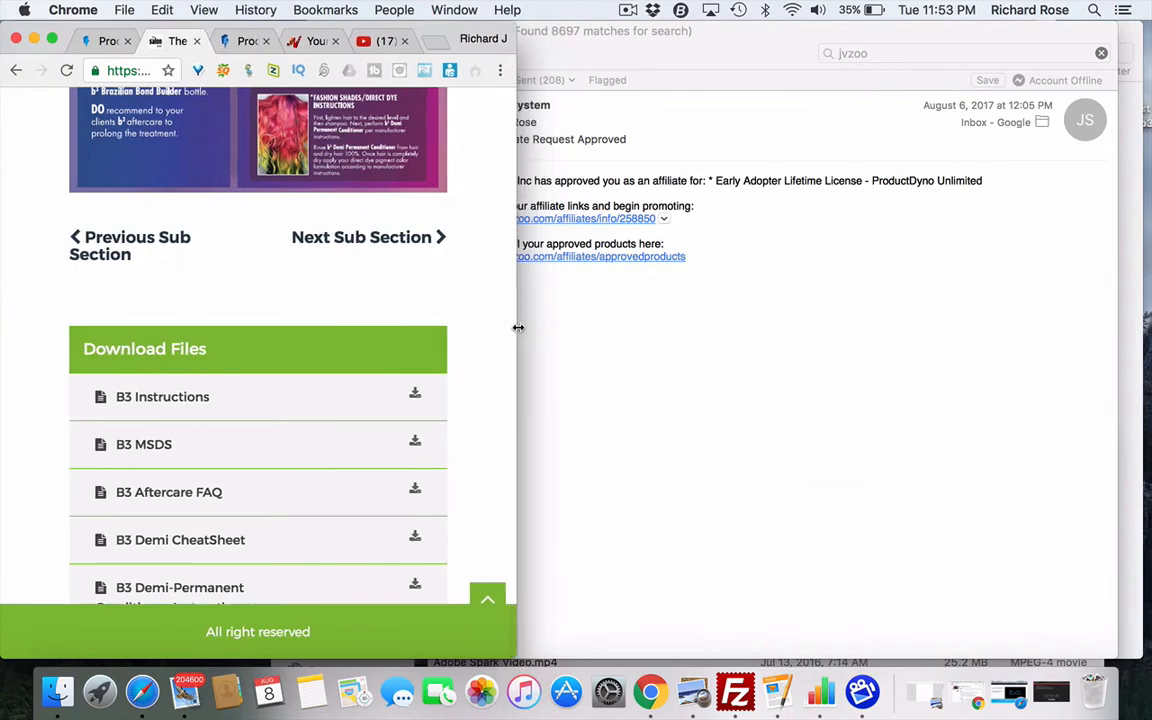
- Play the B3 Bond Builder instructional video in full screen
scroll(410, 333, up, 15)
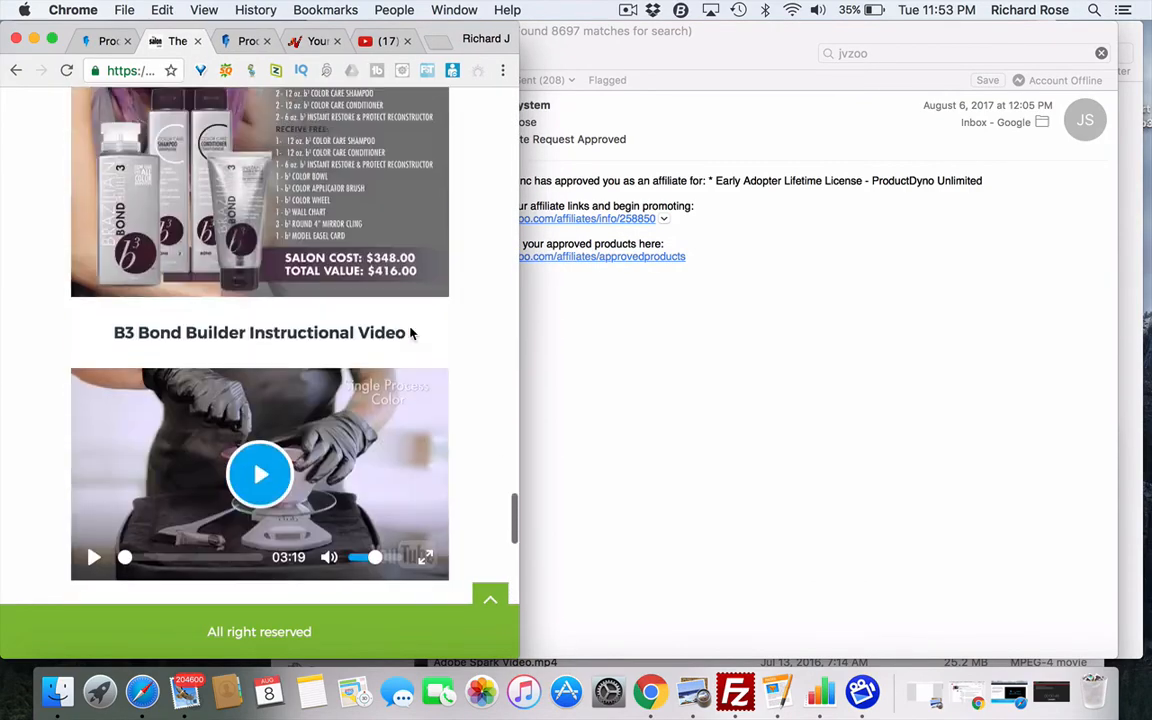
scroll(410, 333, up, 5)
scroll(410, 333, down, 12)
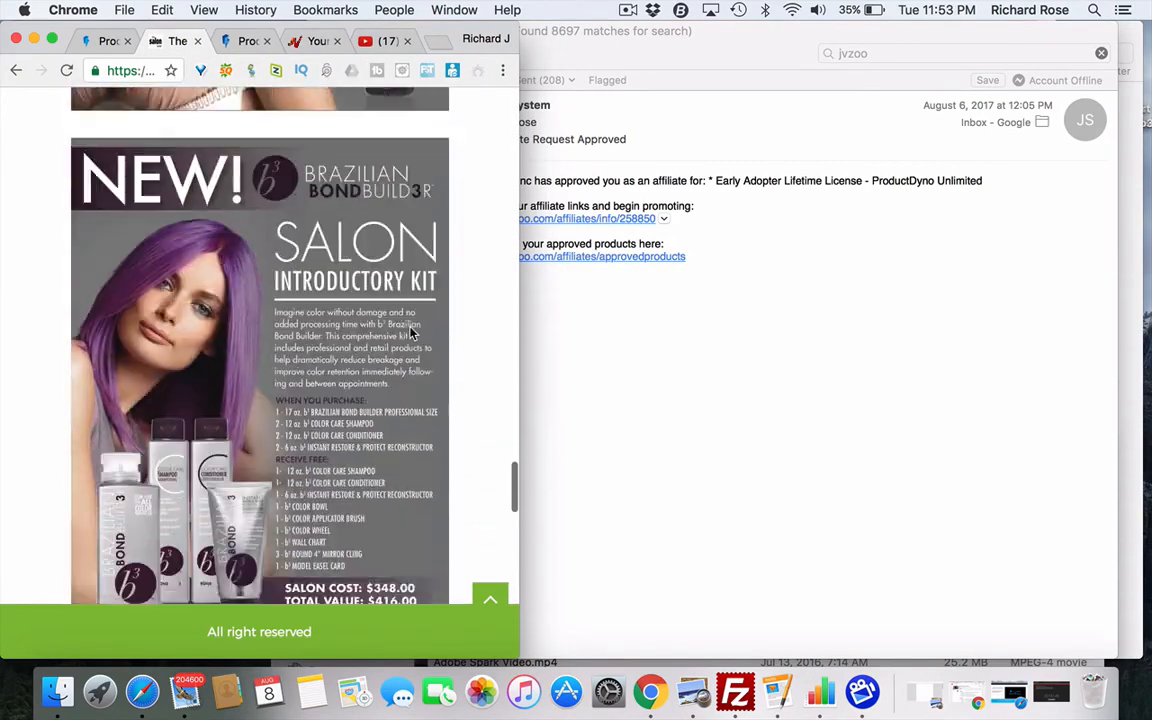
scroll(410, 333, down, 8)
scroll(411, 331, up, 1)
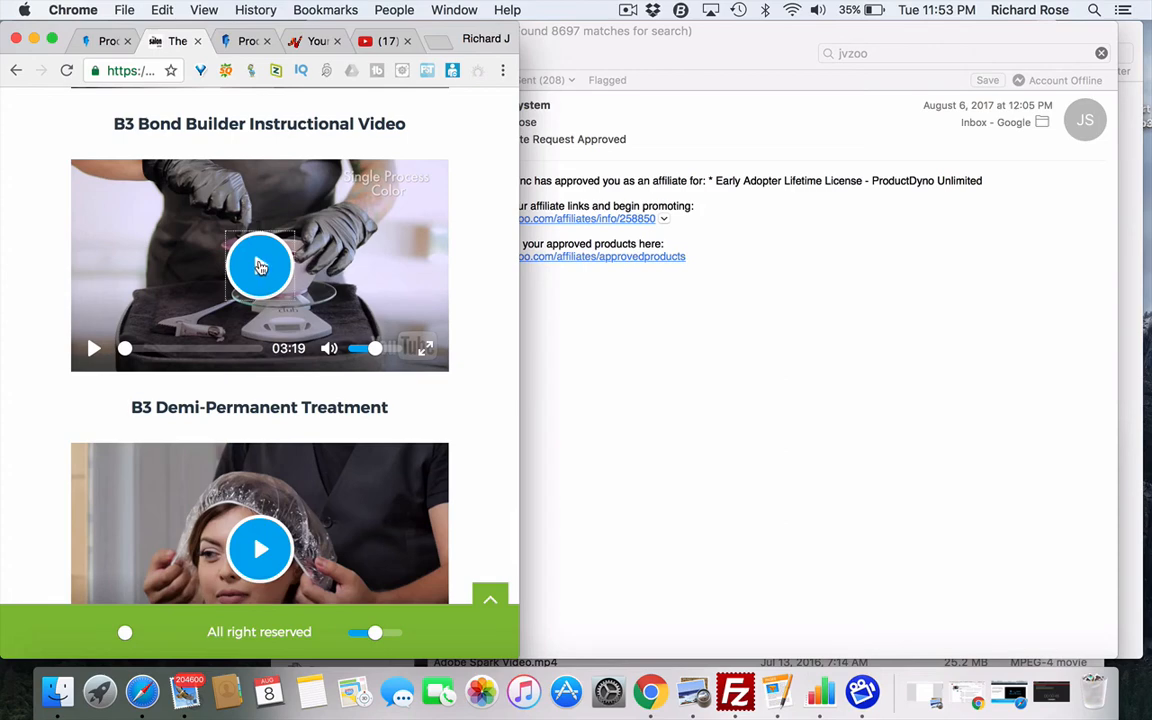
click(259, 266)
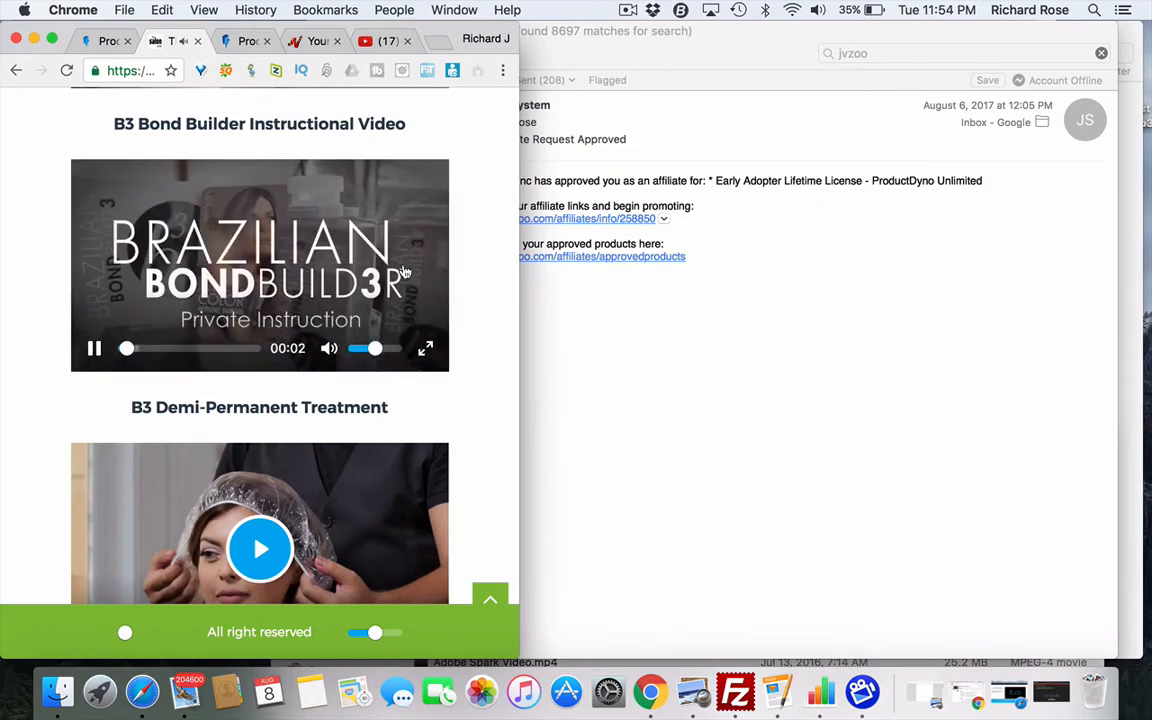
click(427, 350)
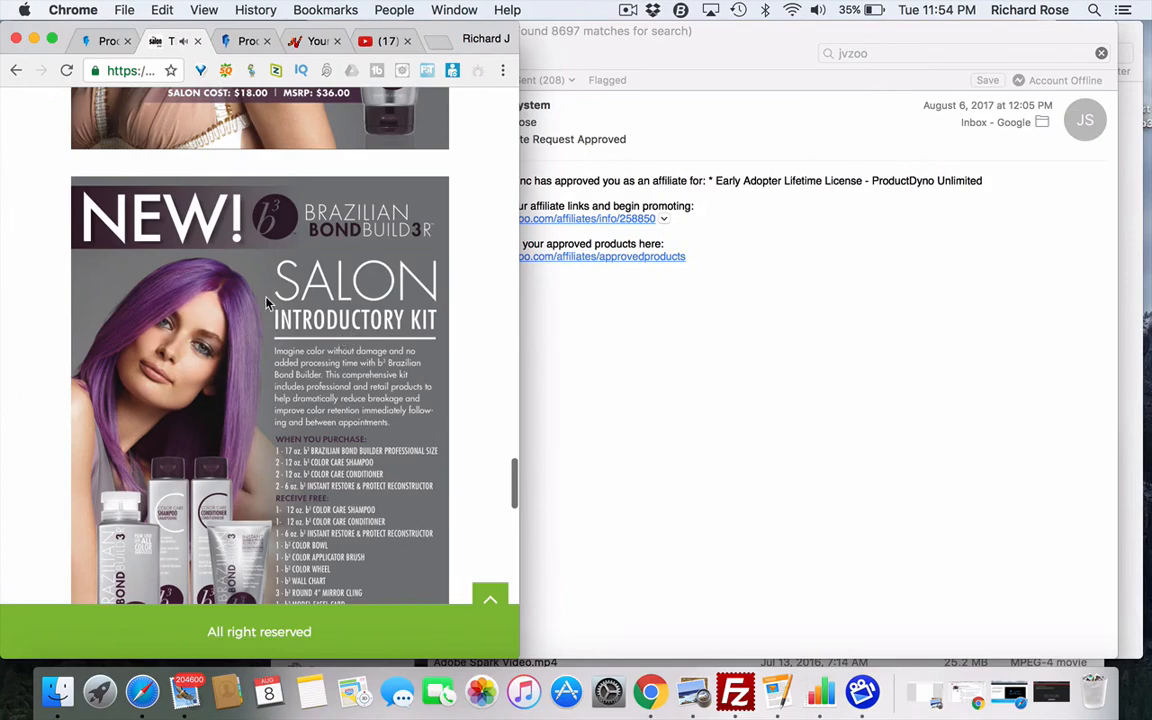
- Scroll back up and widen the browser window again
scroll(268, 302, up, 15)
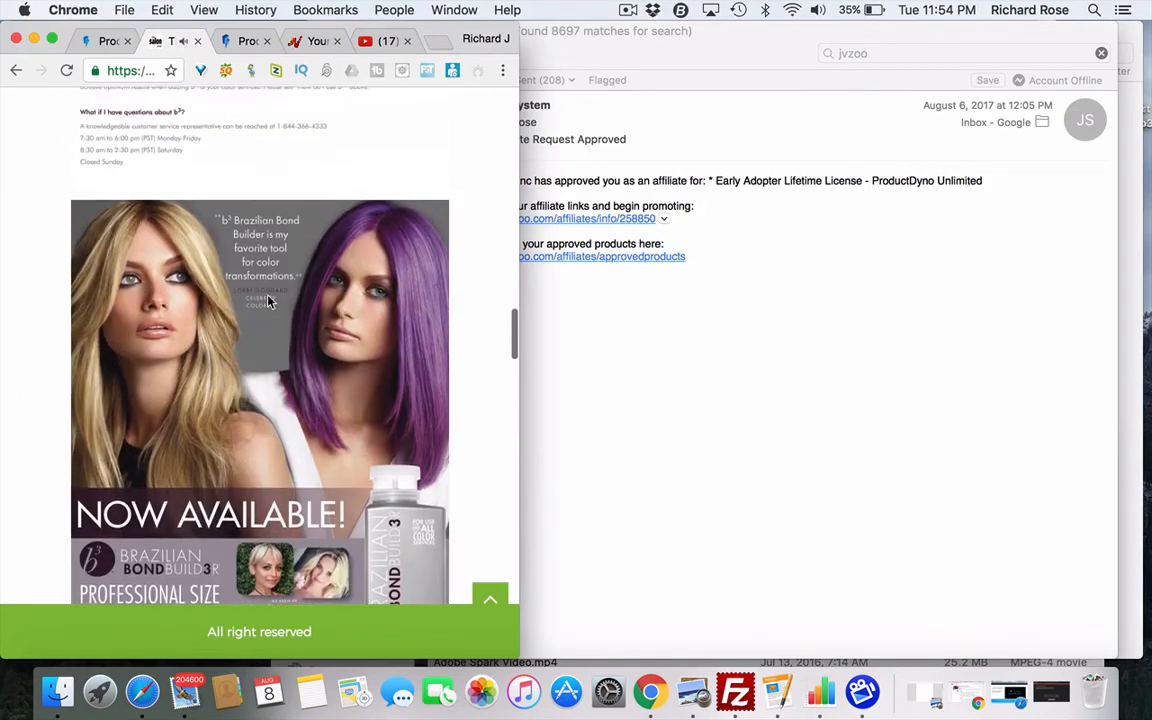
scroll(268, 302, up, 8)
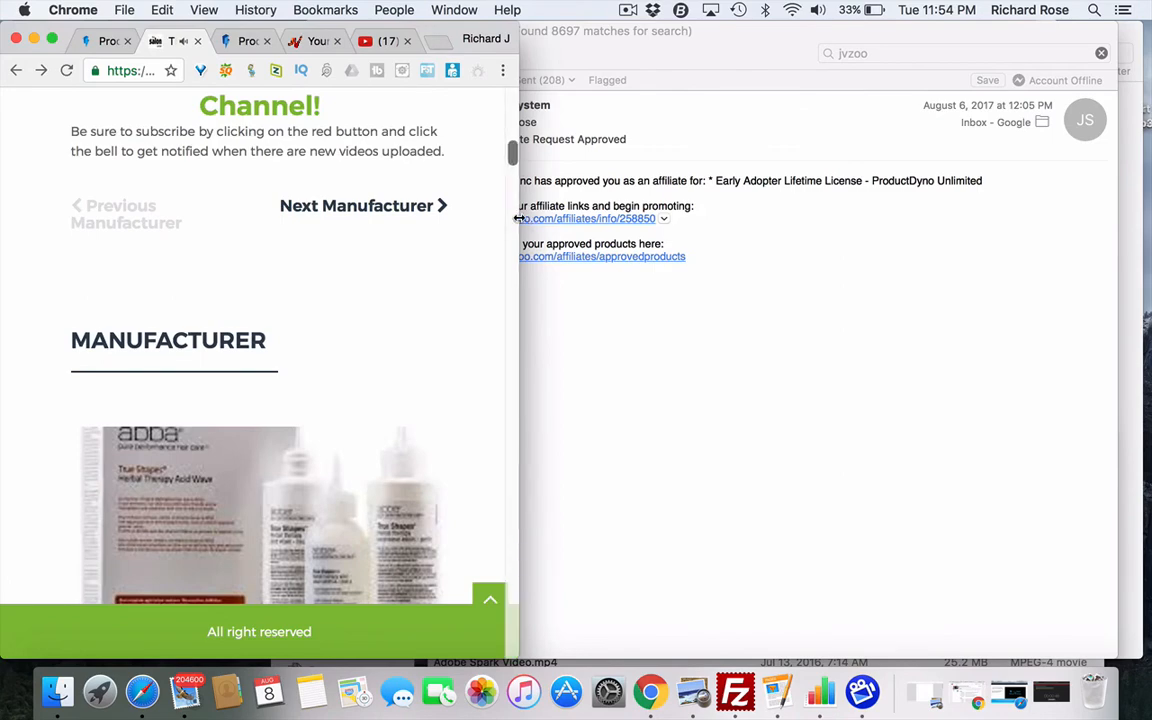
drag(517, 218, 1000, 239)
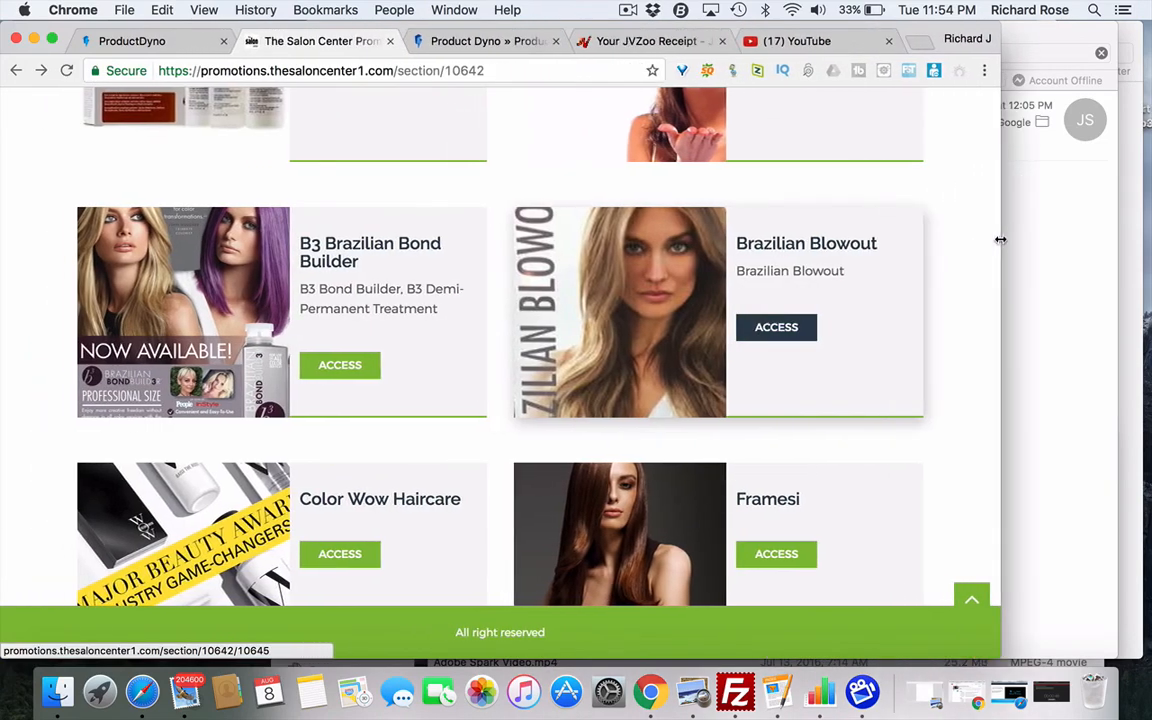
- Scroll to the top of ProductDyno's B3 section page and glance at the partners page
click(180, 40)
mouse_move(399, 270)
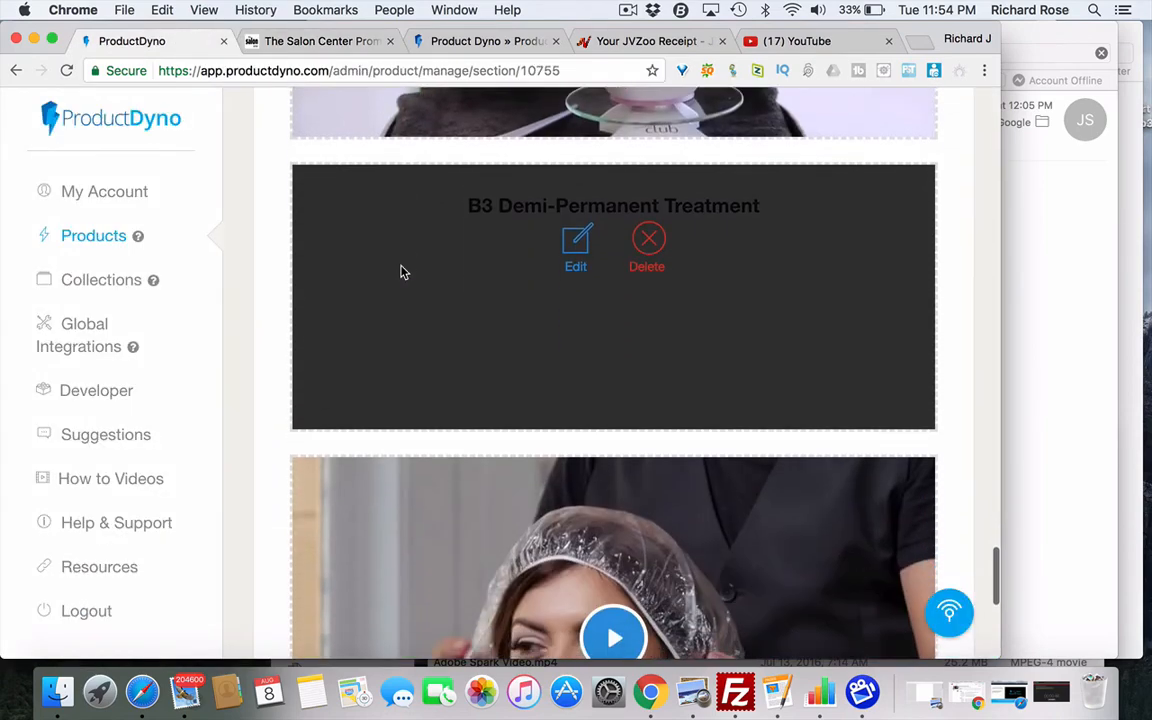
scroll(401, 270, up, 10)
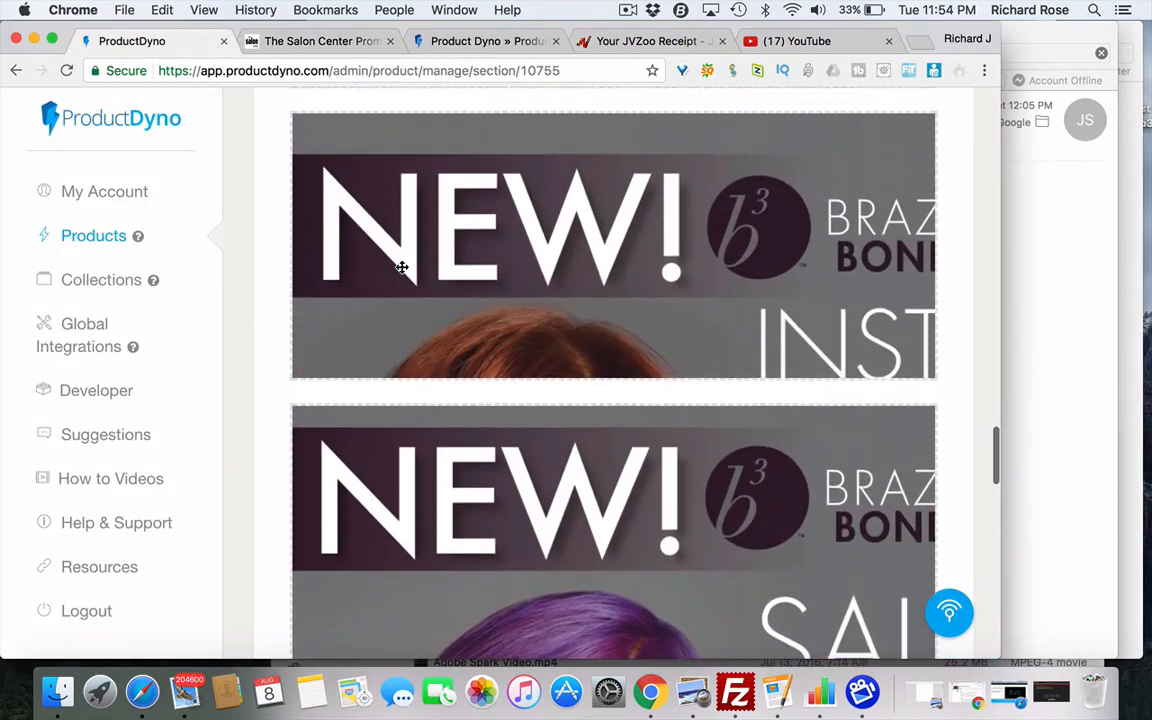
scroll(401, 267, up, 15)
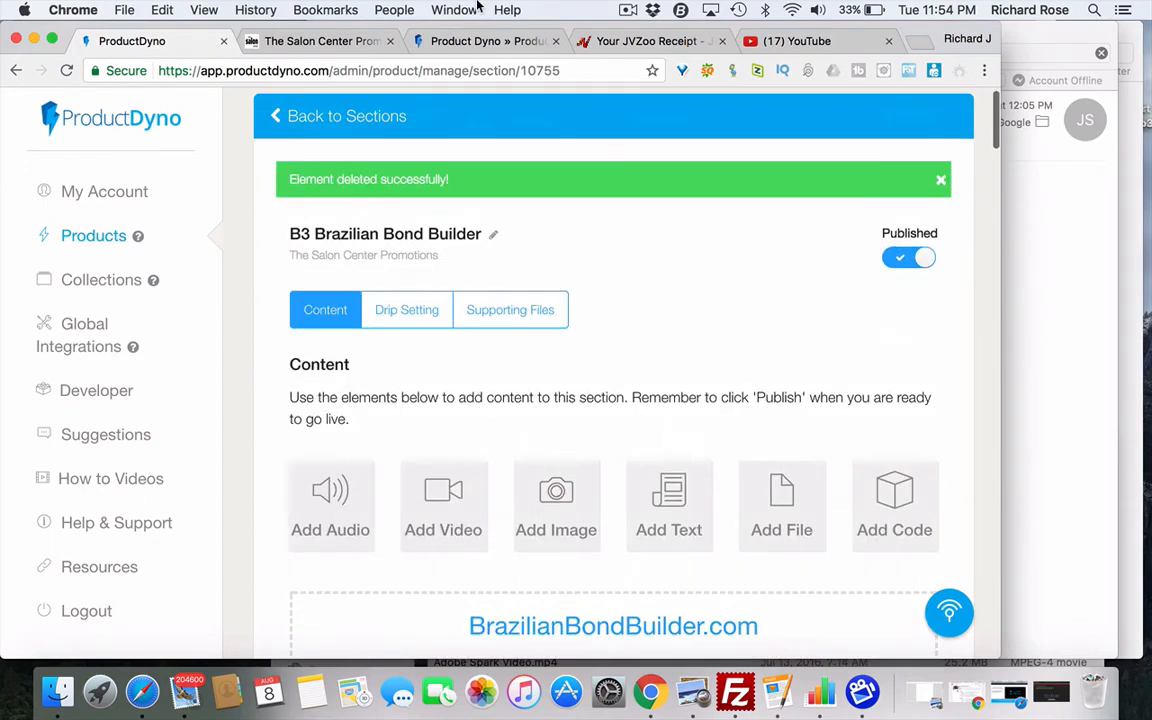
click(500, 44)
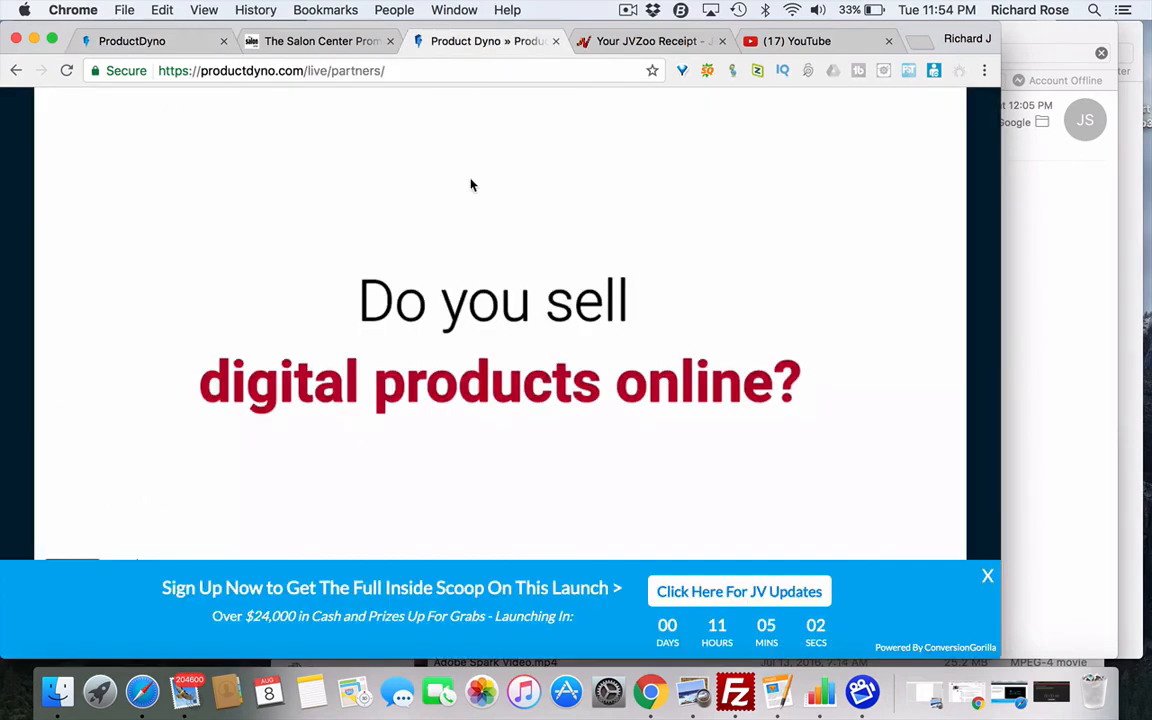
- Look through the member site's Monthly Promotions manufacturer list, then return to the ProductDyno section editor
click(297, 44)
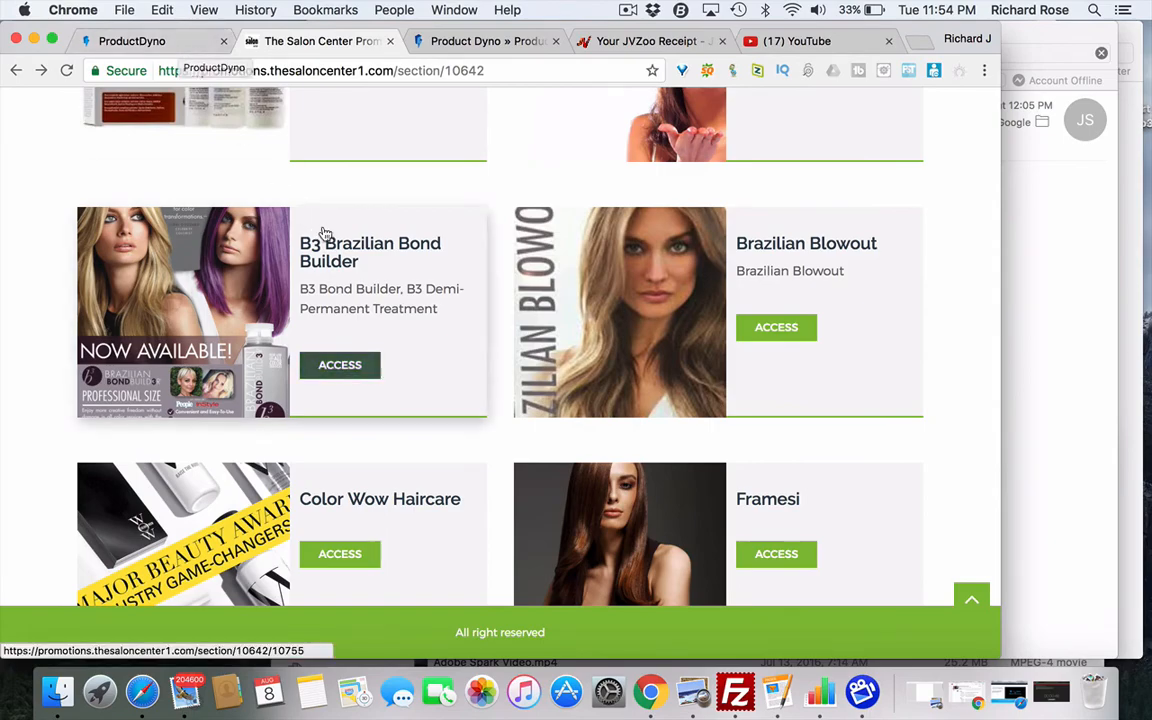
scroll(357, 285, down, 10)
scroll(360, 285, down, 15)
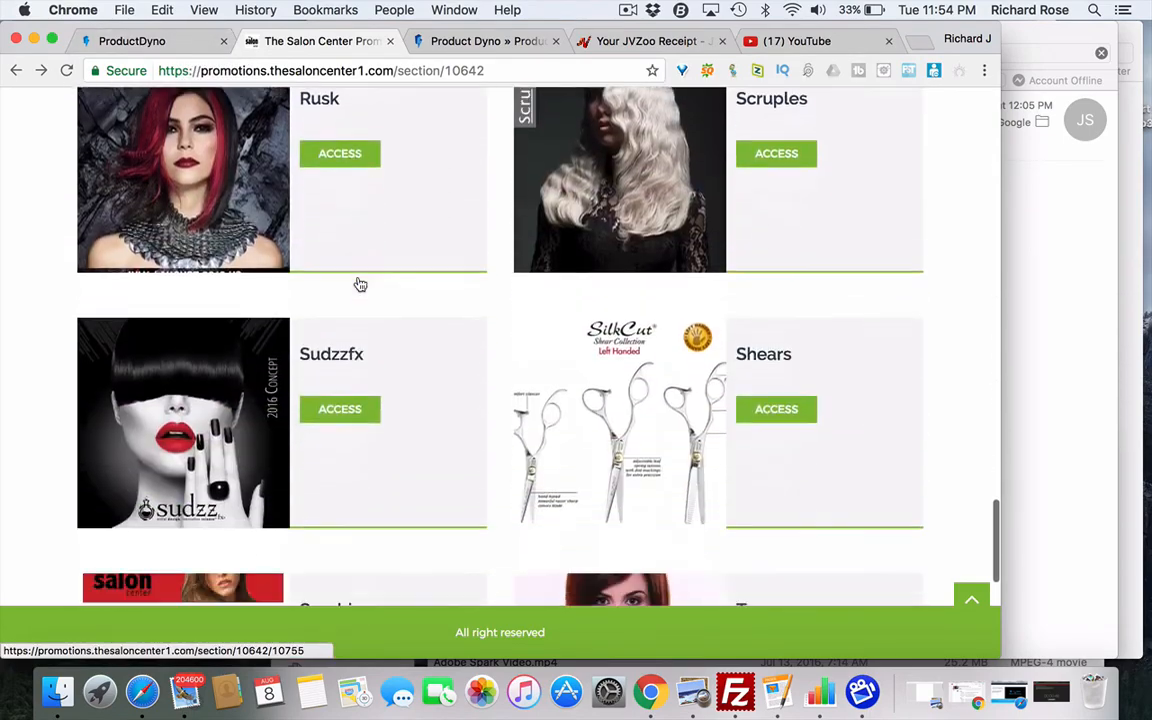
scroll(360, 285, up, 15)
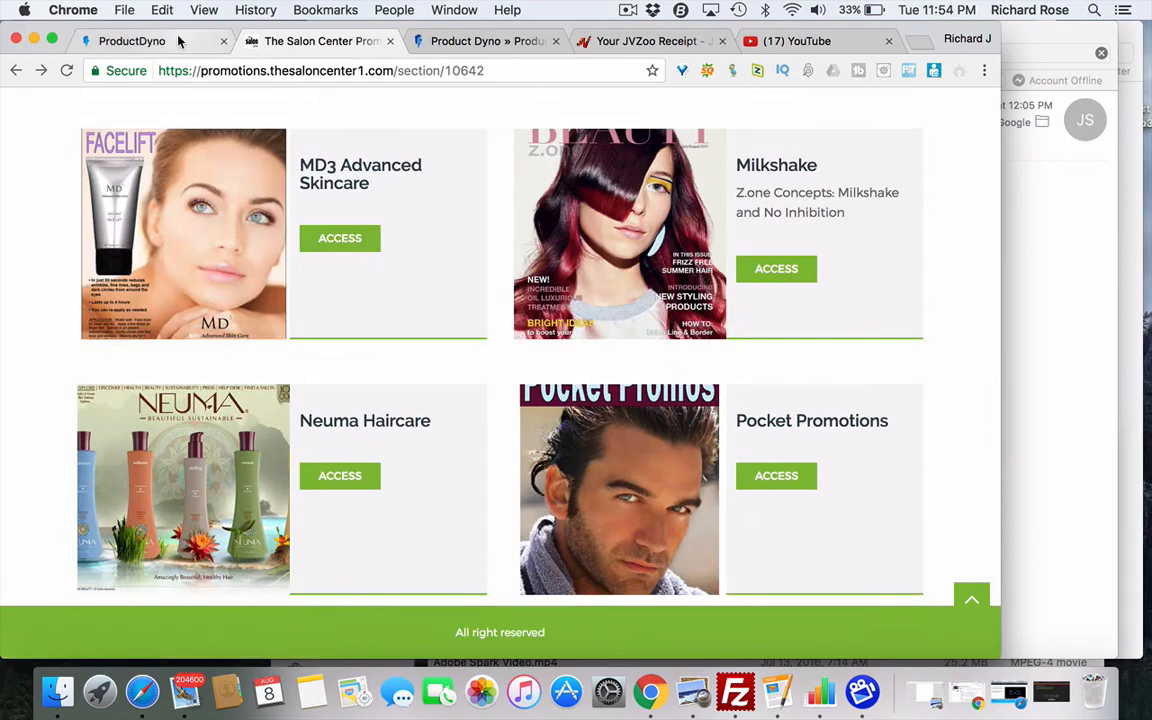
click(179, 41)
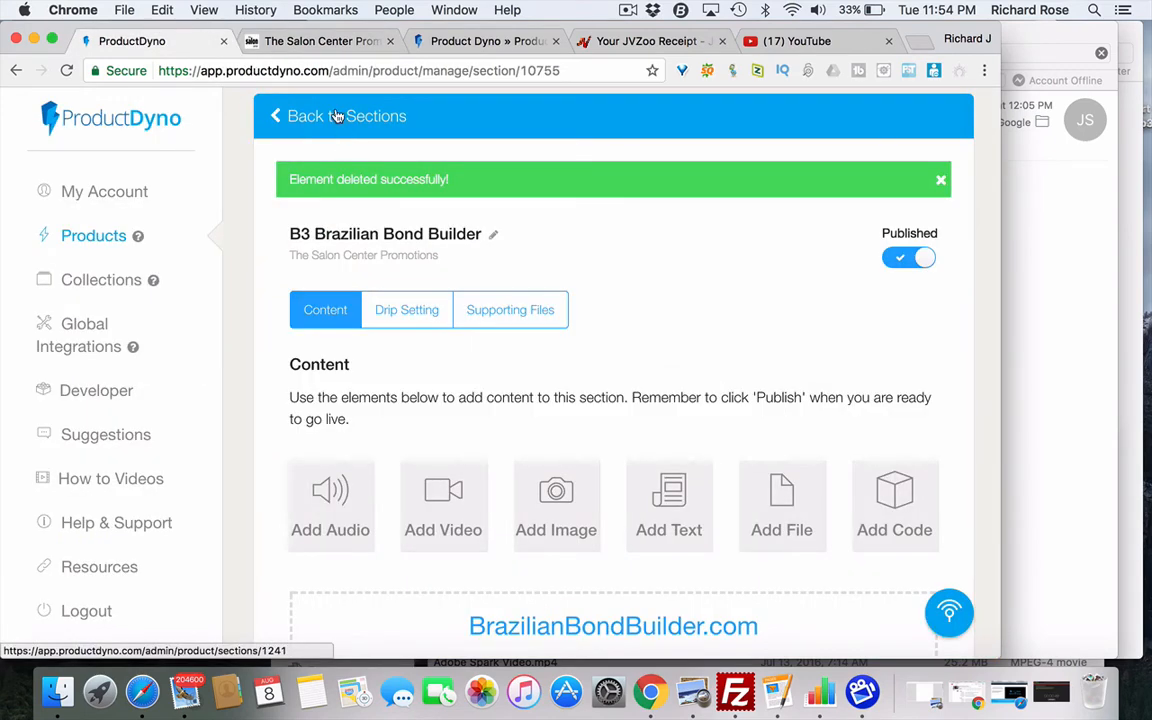
- Glance at the partners page, then go back to the Salon Center member site's home page
scroll(602, 406, down, 15)
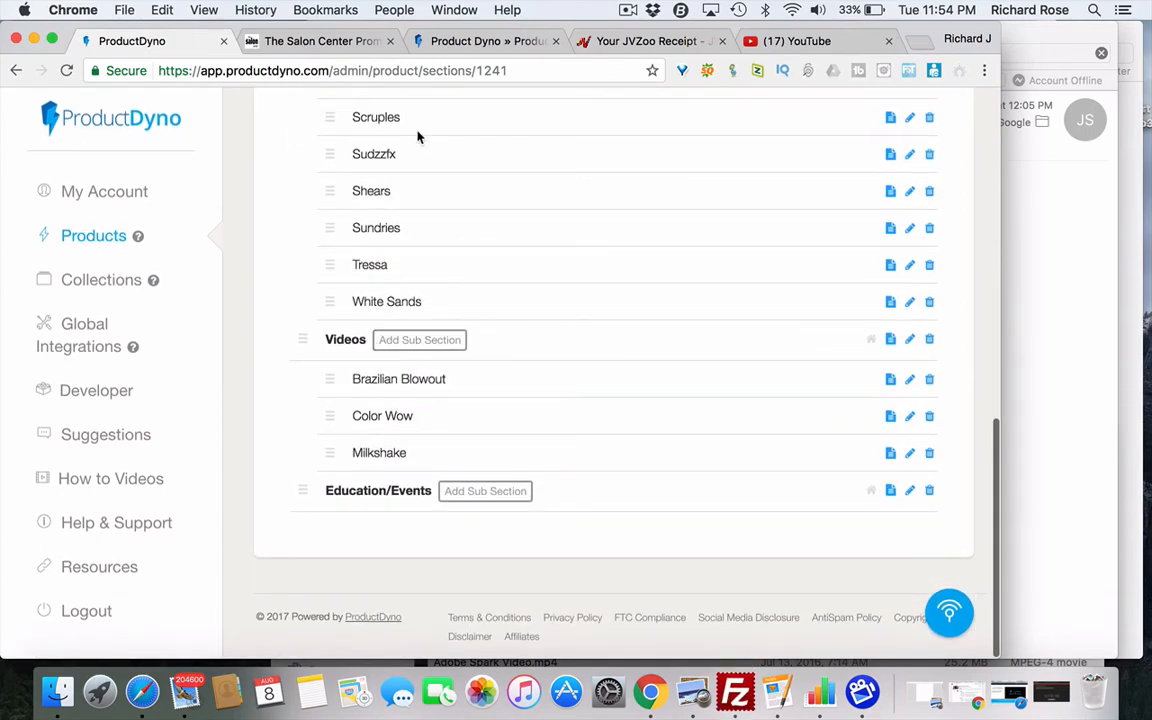
click(450, 41)
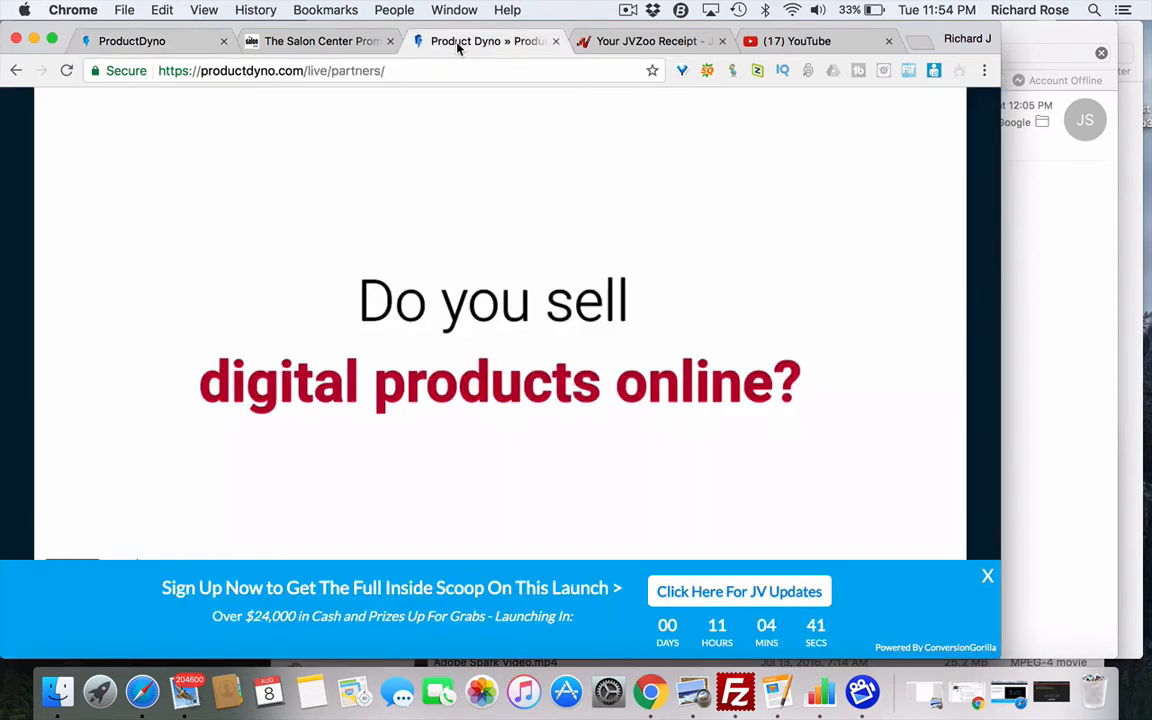
click(367, 47)
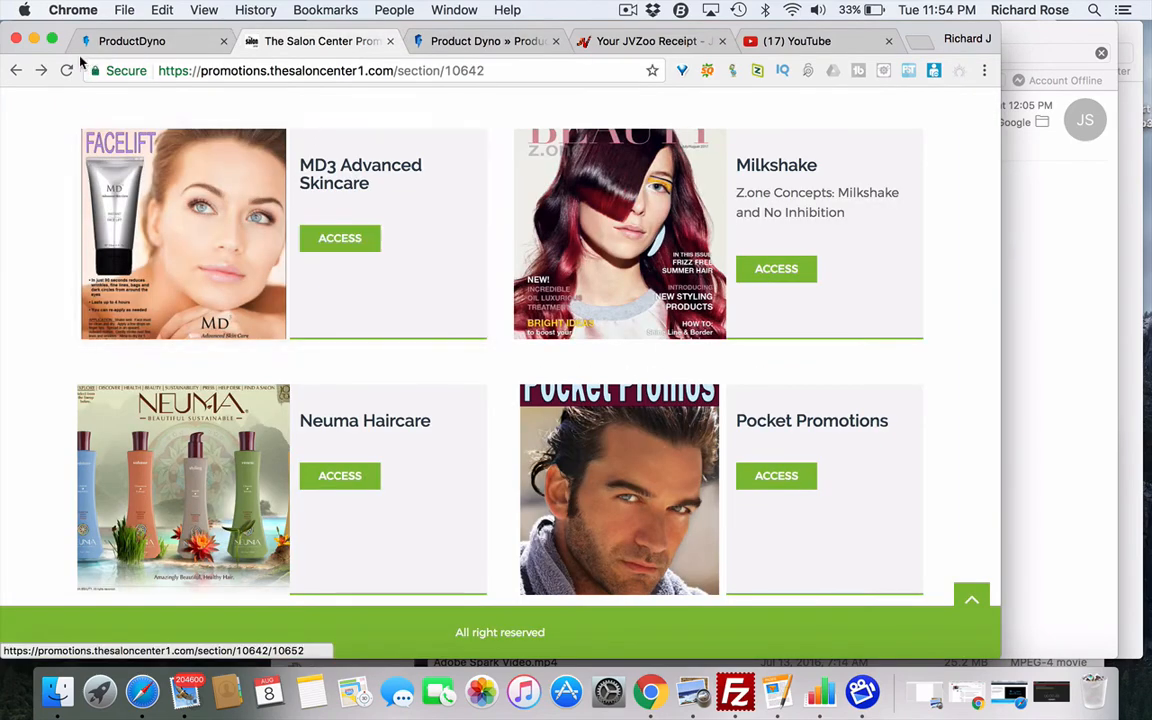
click(16, 70)
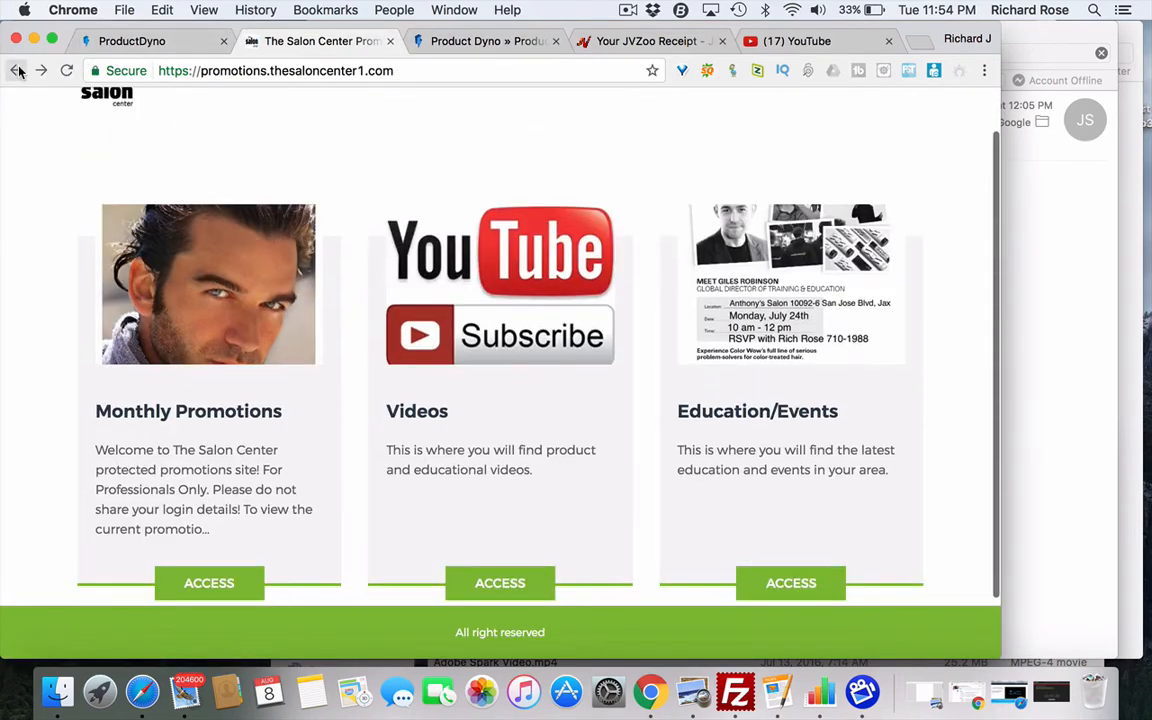
- Browse the member site home page, then return to the ProductDyno sections list
scroll(452, 350, down, 2)
scroll(450, 345, up, 3)
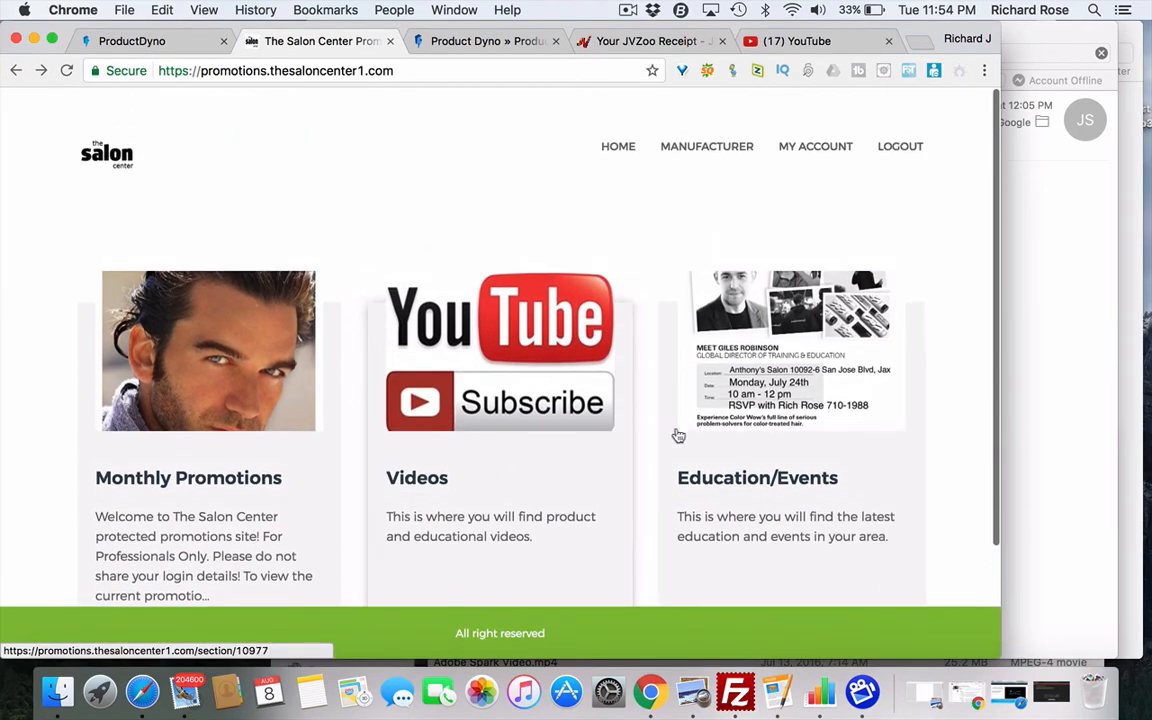
scroll(494, 427, down, 2)
scroll(494, 427, down, 1)
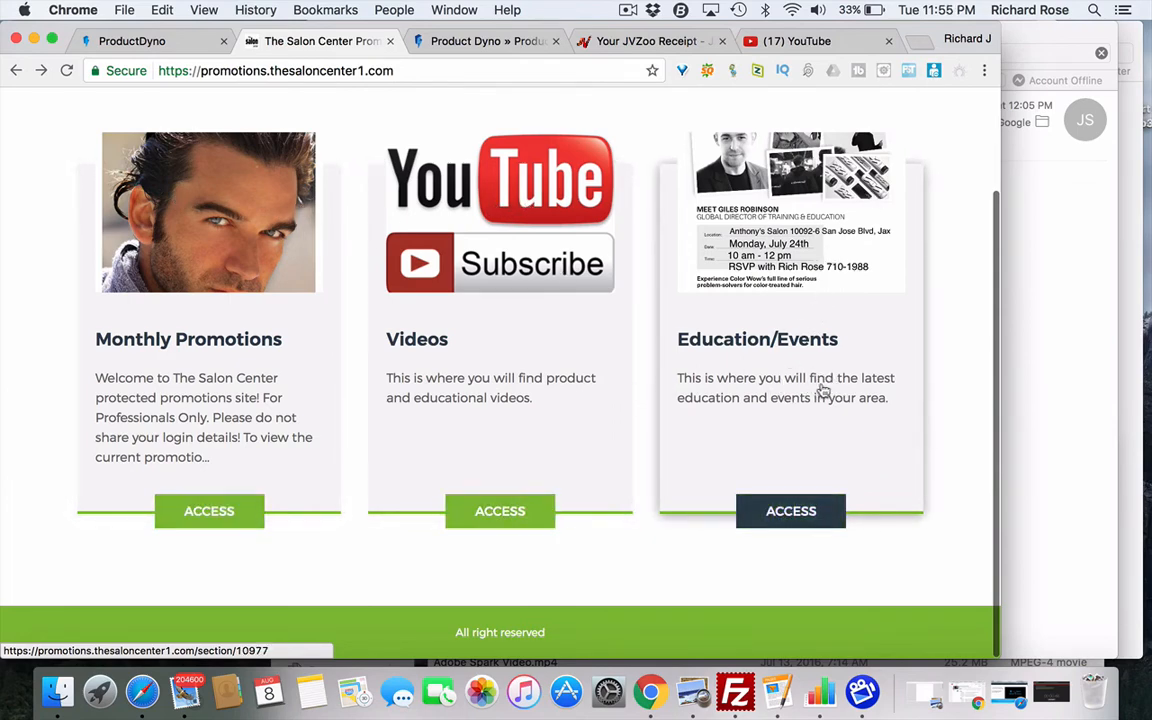
scroll(789, 358, up, 3)
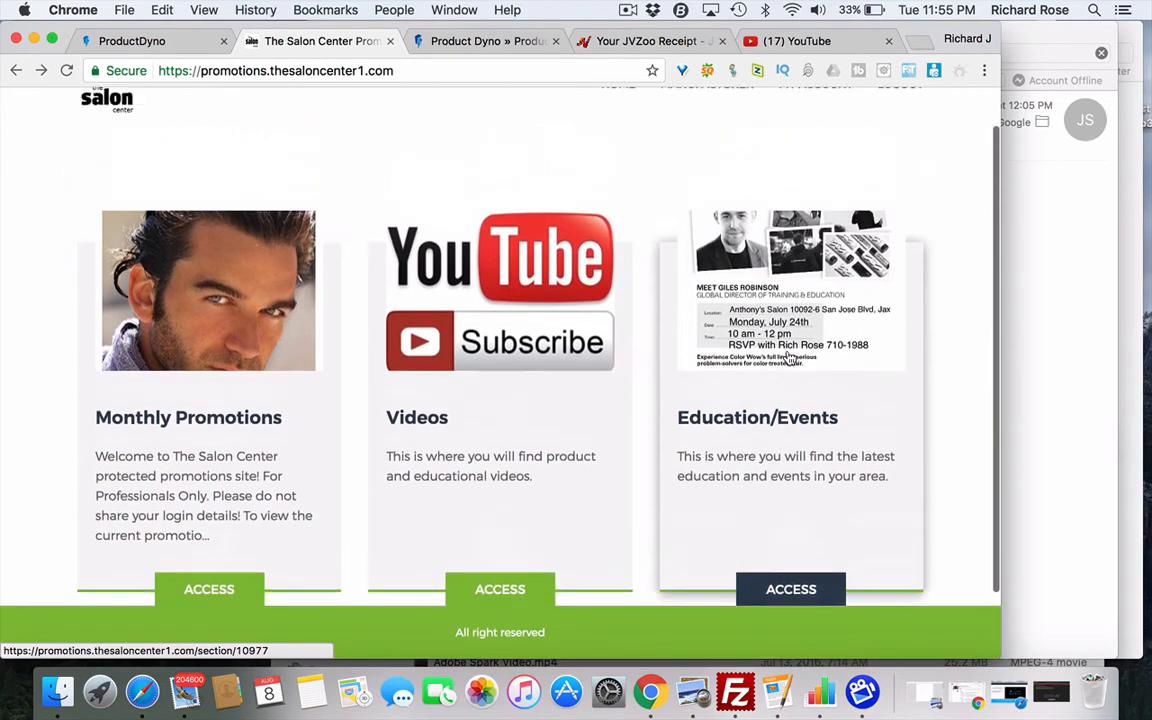
scroll(787, 357, down, 2)
scroll(787, 357, up, 2)
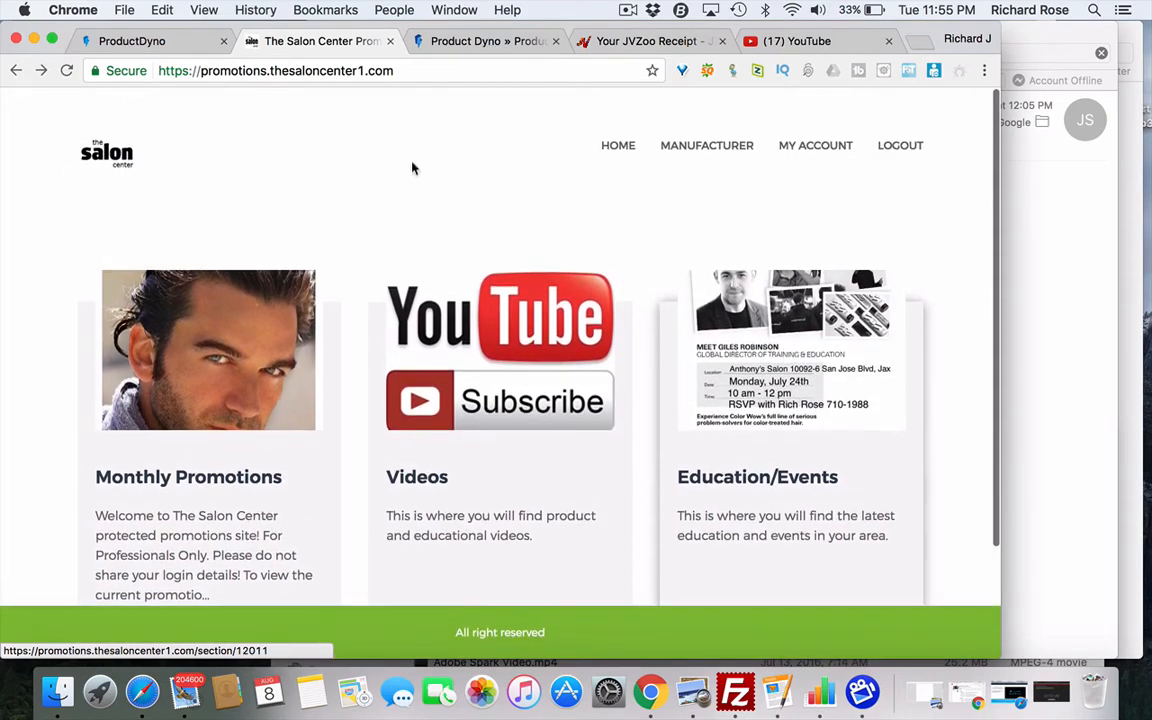
click(170, 42)
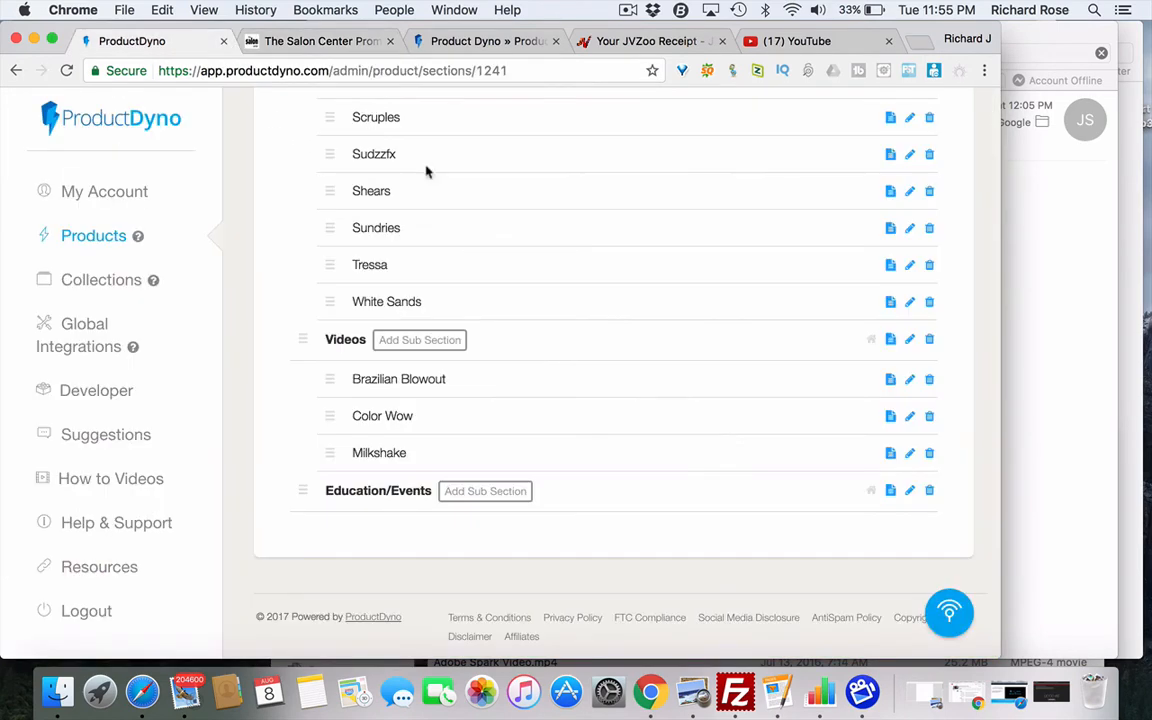
scroll(525, 243, up, 10)
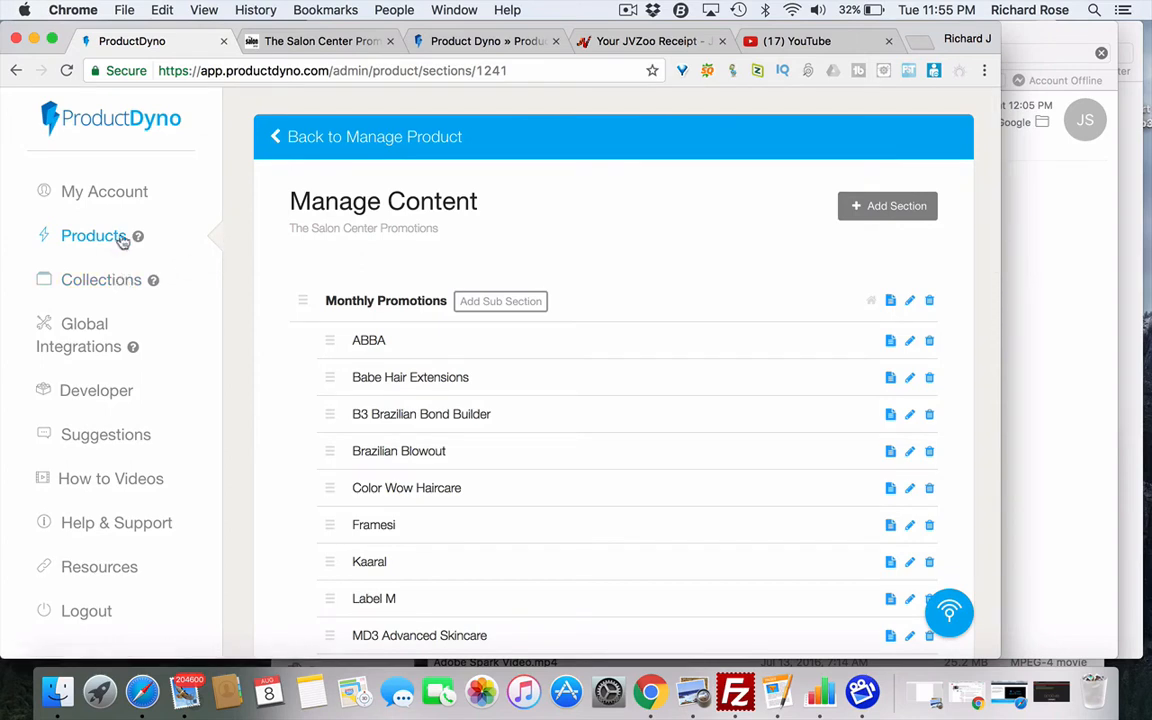
- Go from the product's management overview into its Product Customize settings and look through them
click(303, 139)
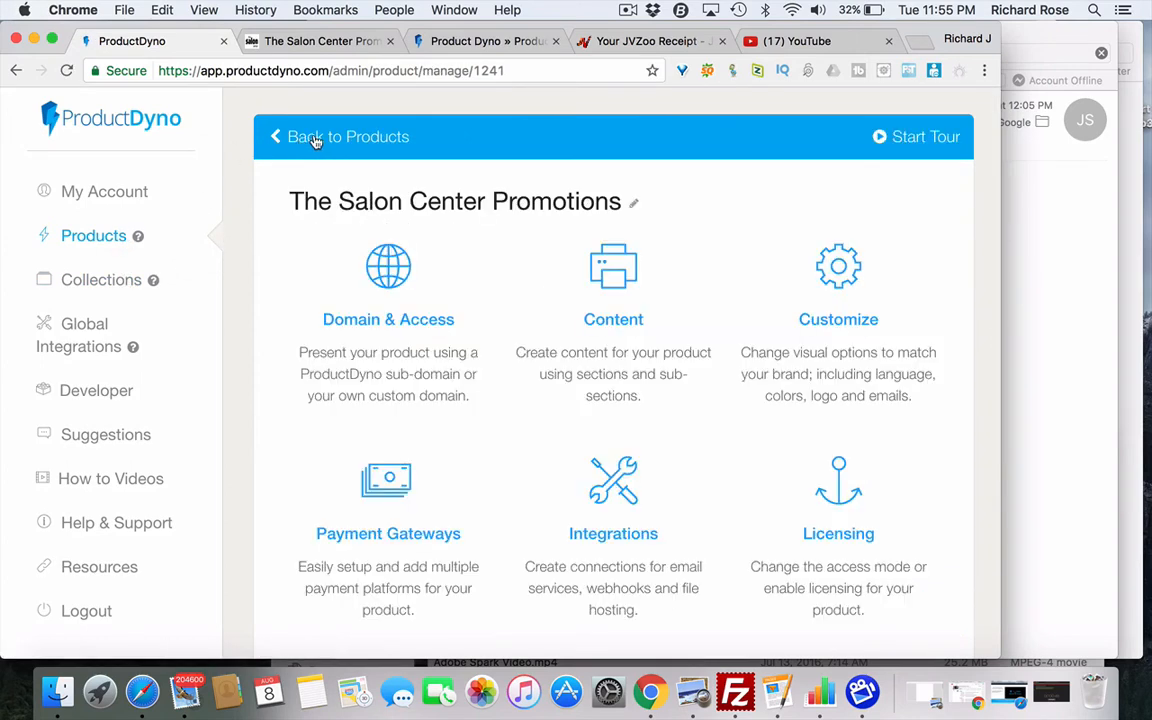
click(838, 286)
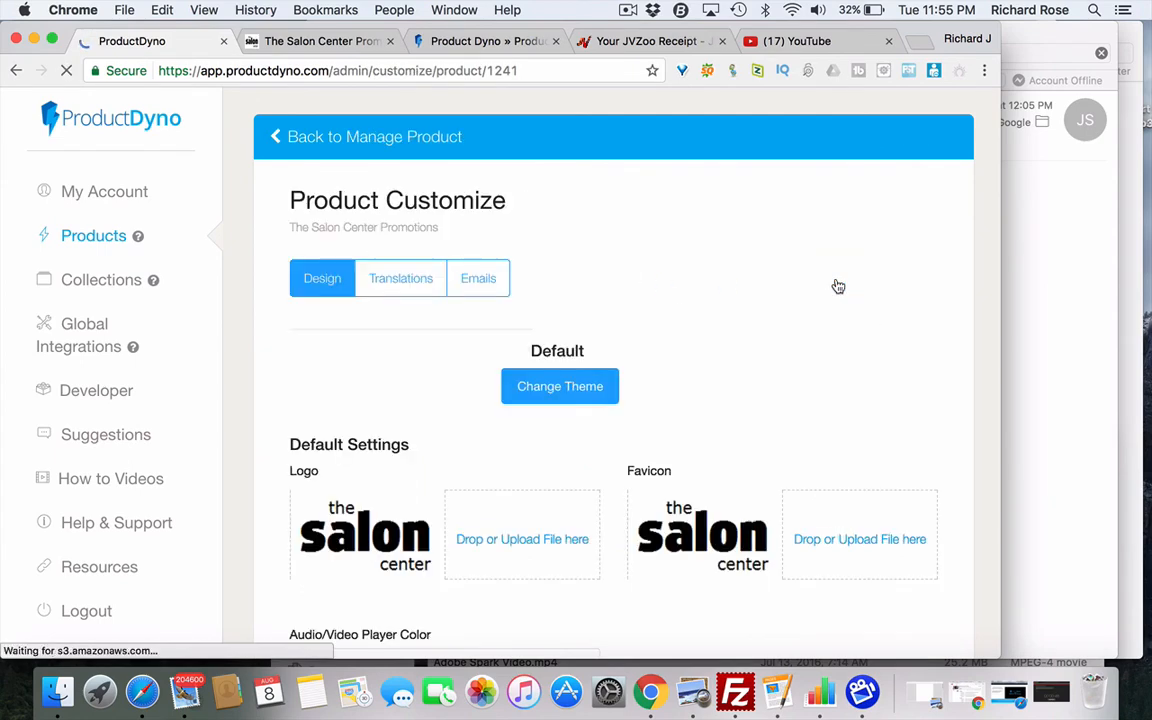
scroll(787, 343, down, 5)
scroll(787, 343, down, 10)
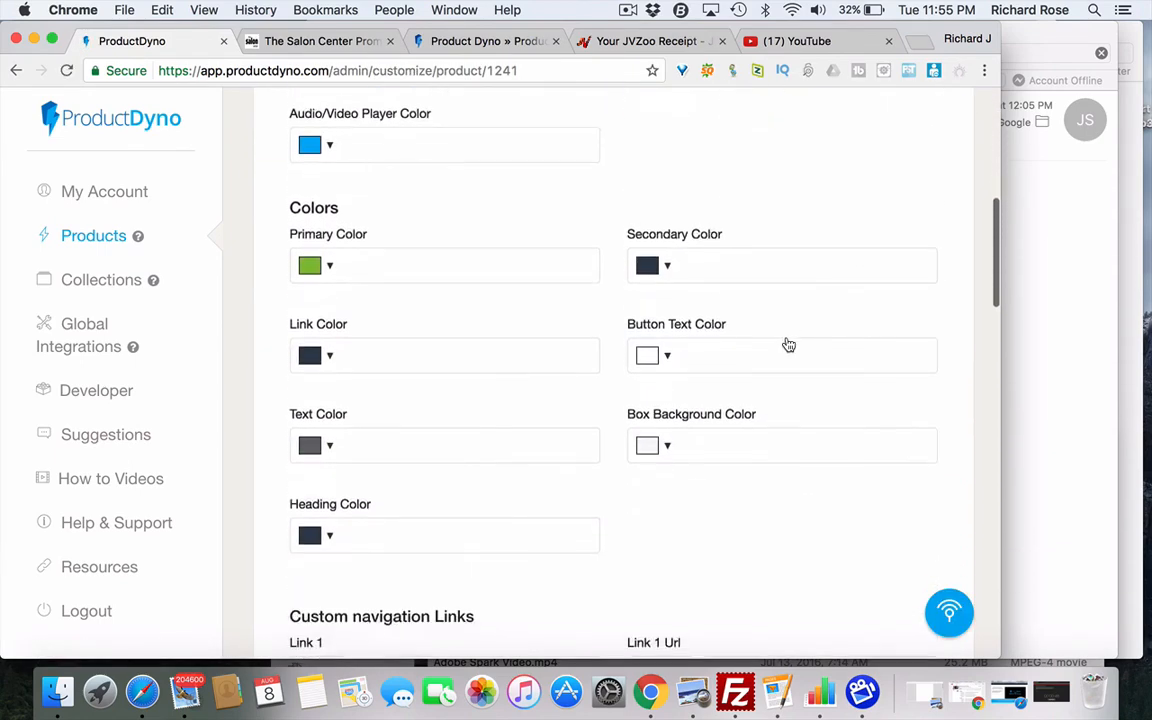
scroll(788, 345, down, 10)
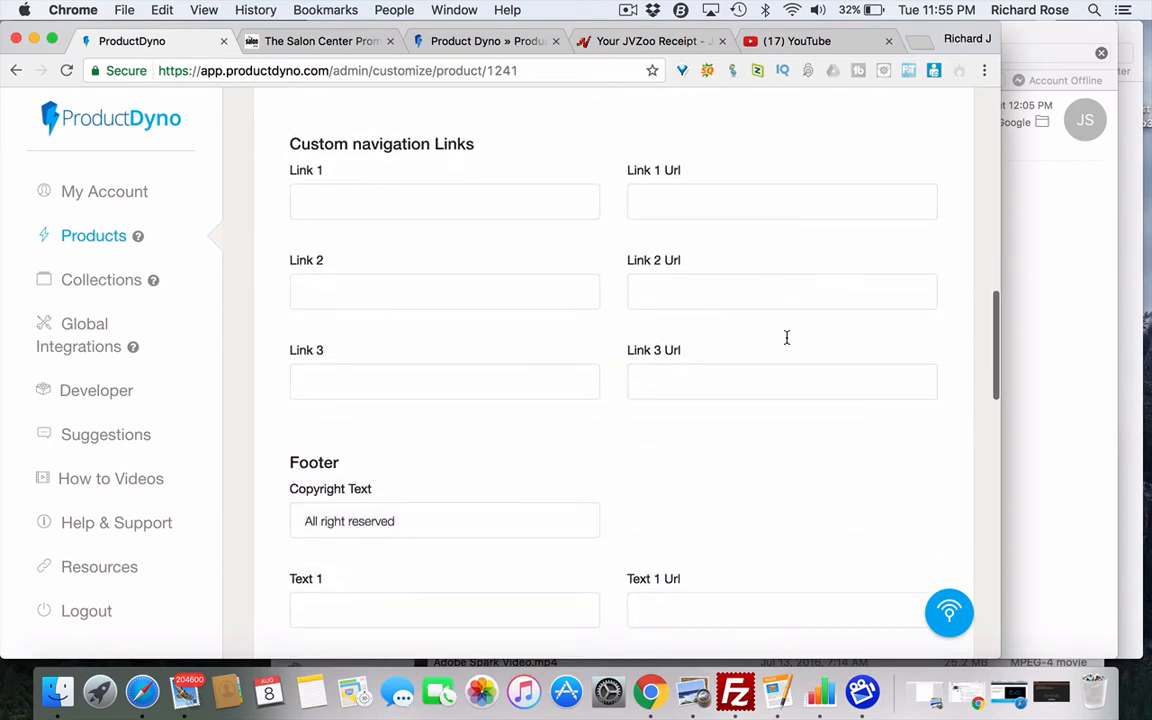
scroll(787, 343, down, 4)
scroll(787, 343, up, 20)
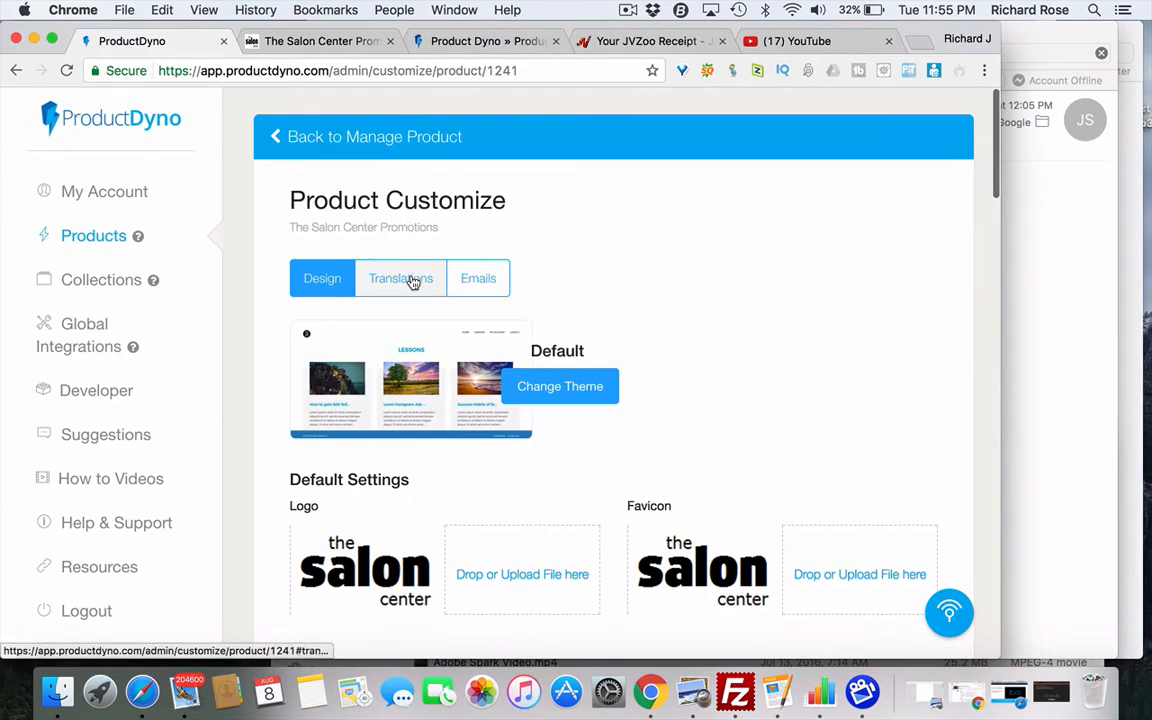
- Review the welcome email settings, then the translation labels (Section as Manufacturer, Start as Access)
click(480, 280)
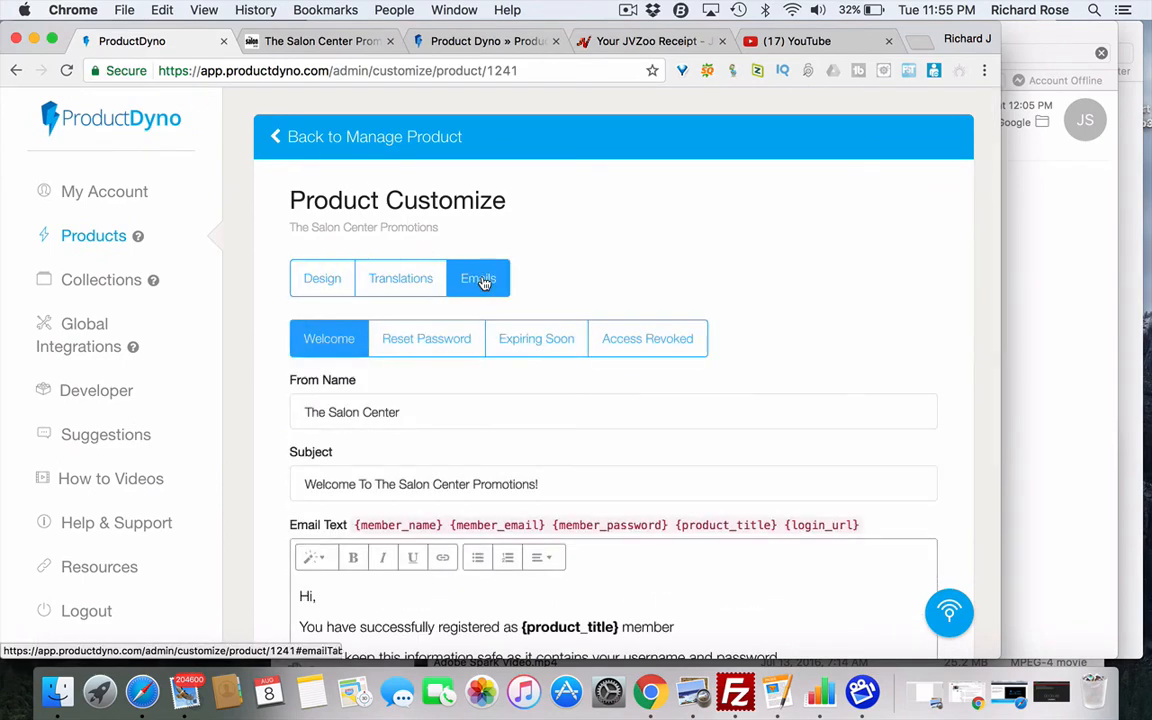
click(415, 281)
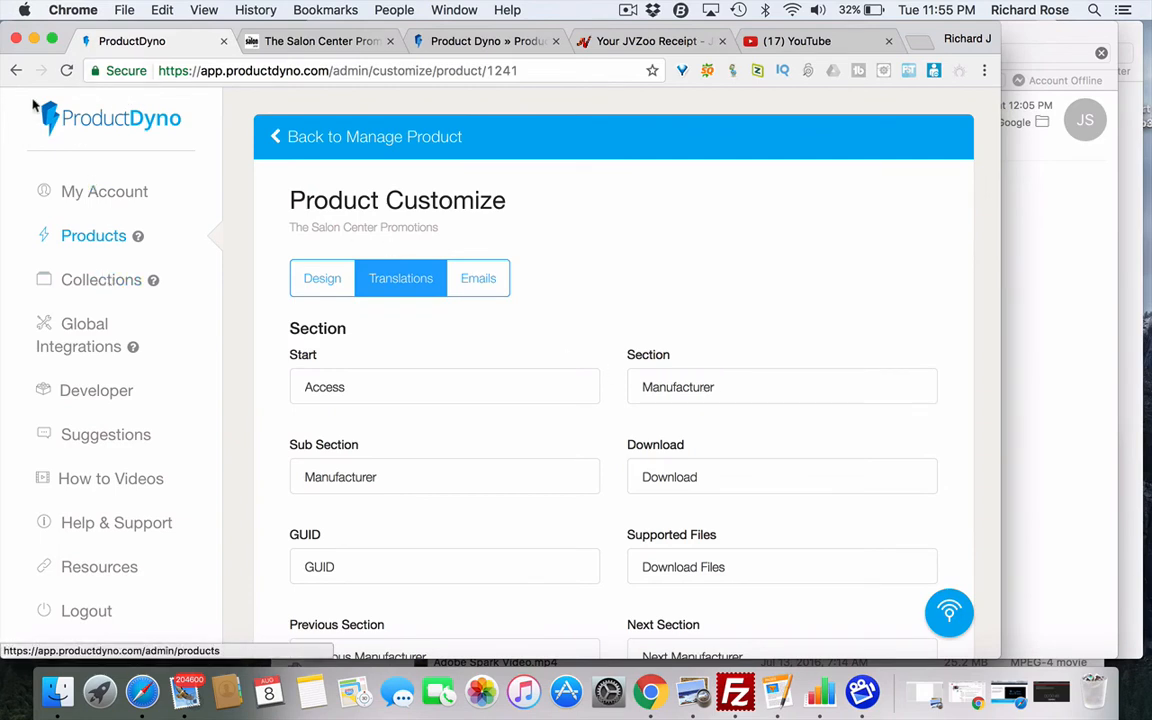
right_click(16, 72)
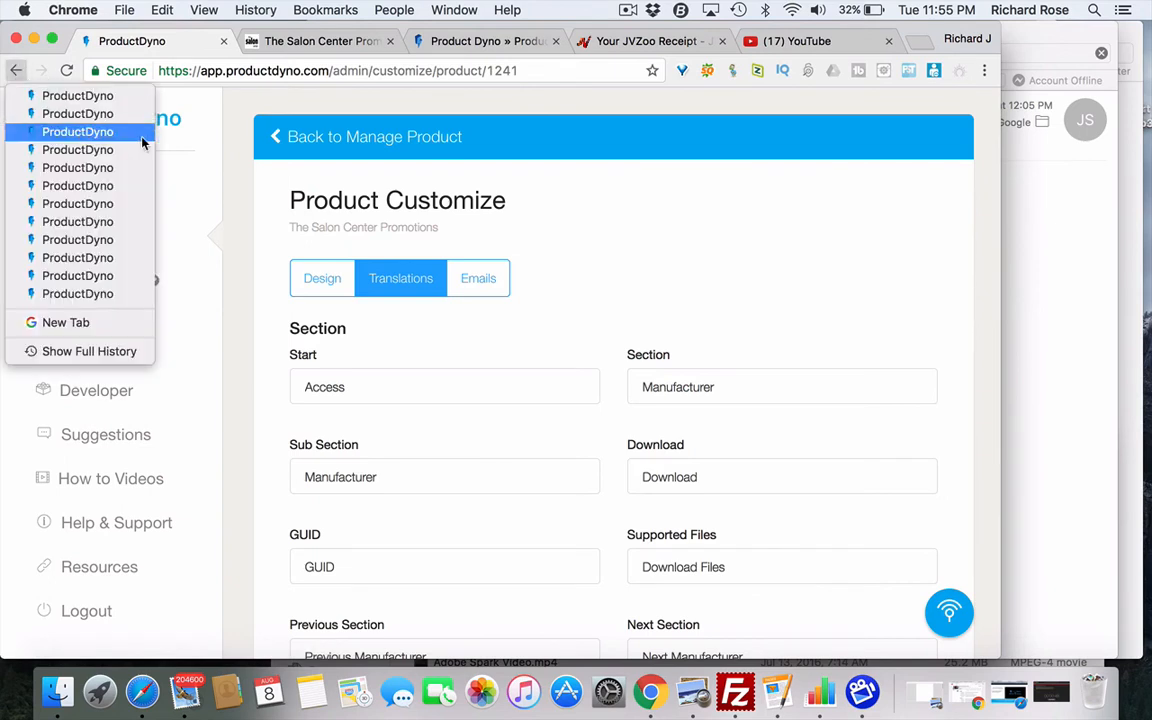
- Visit Collections, then review the Marketing Emails integrations under Global Integrations
click(175, 195)
click(115, 282)
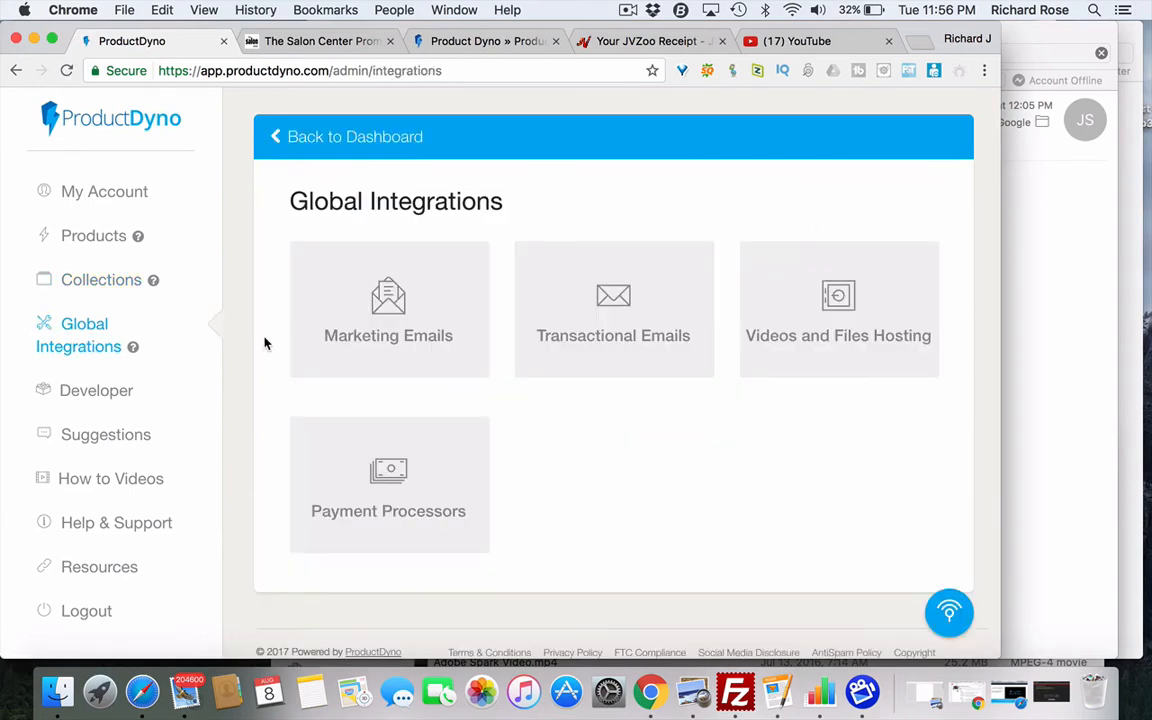
click(403, 318)
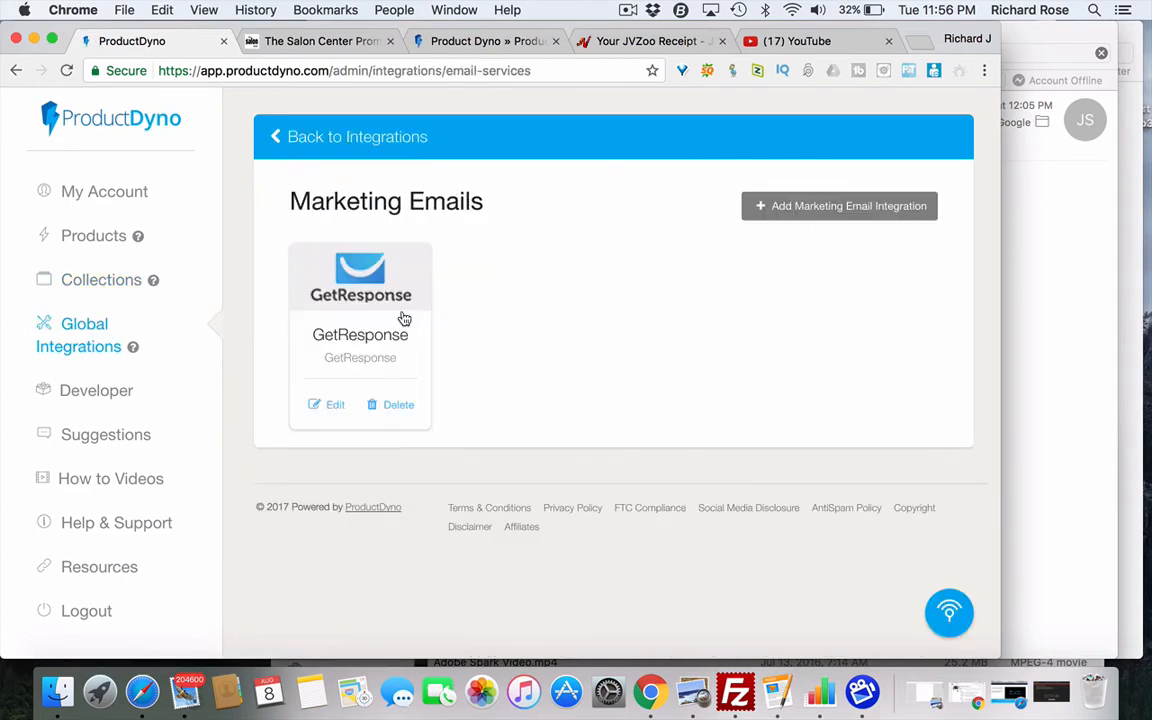
click(270, 137)
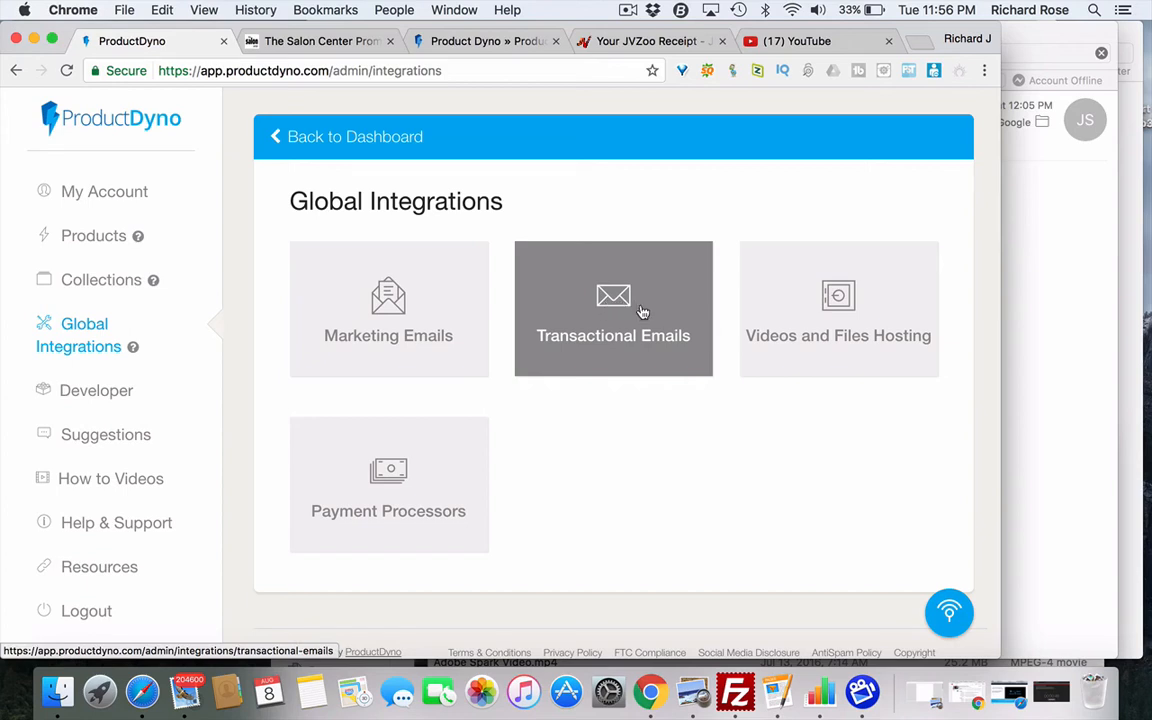
- Review the Videos and Files Hosting integrations and return to the Global Integrations overview
click(845, 307)
scroll(830, 378, down, 2)
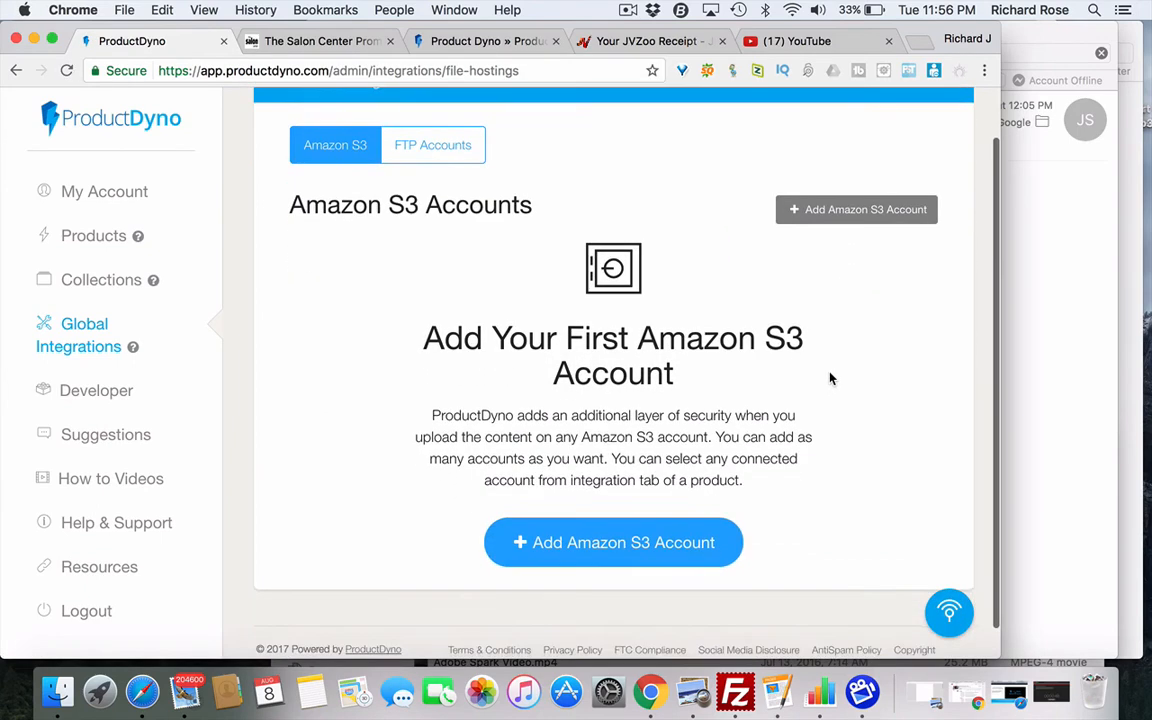
scroll(830, 378, up, 2)
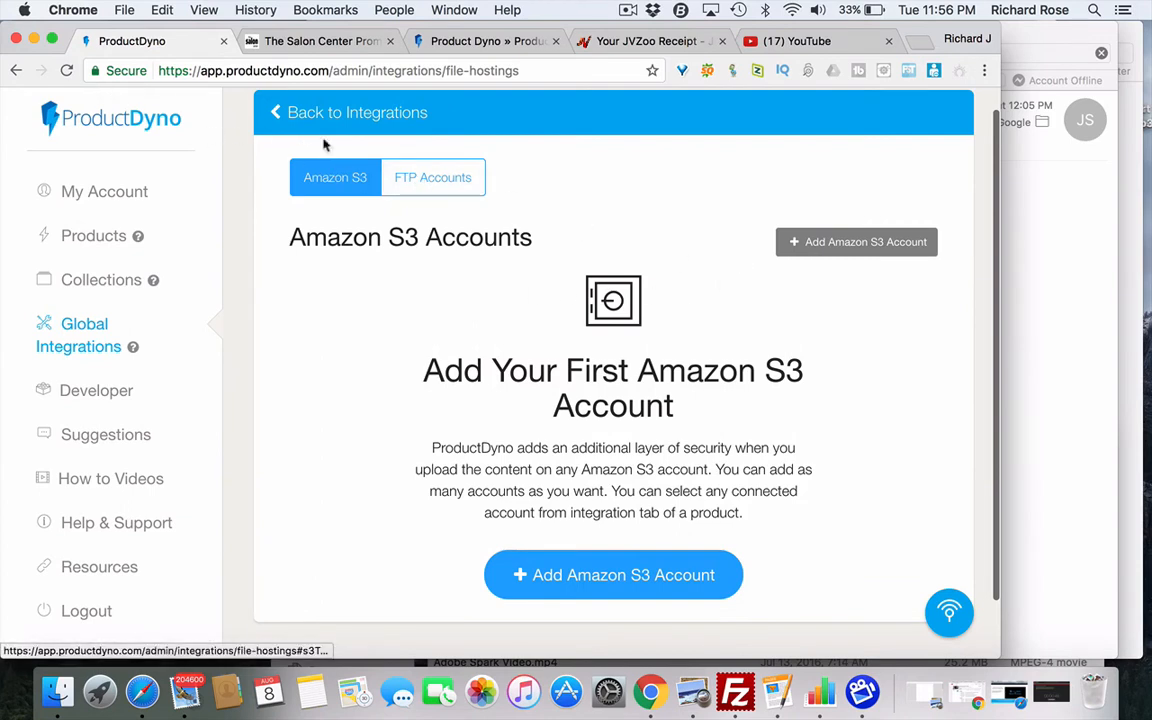
click(291, 113)
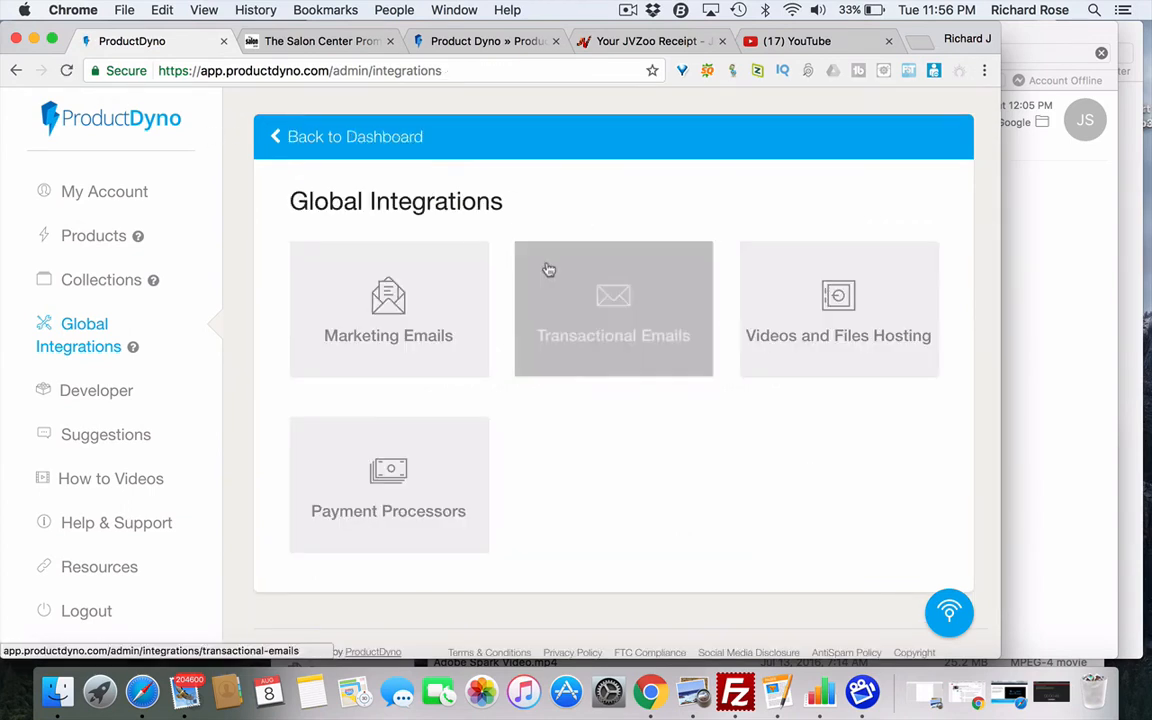
- View the ThriveCart and PayPal payment processors, starting a new one but cancelling it
click(404, 477)
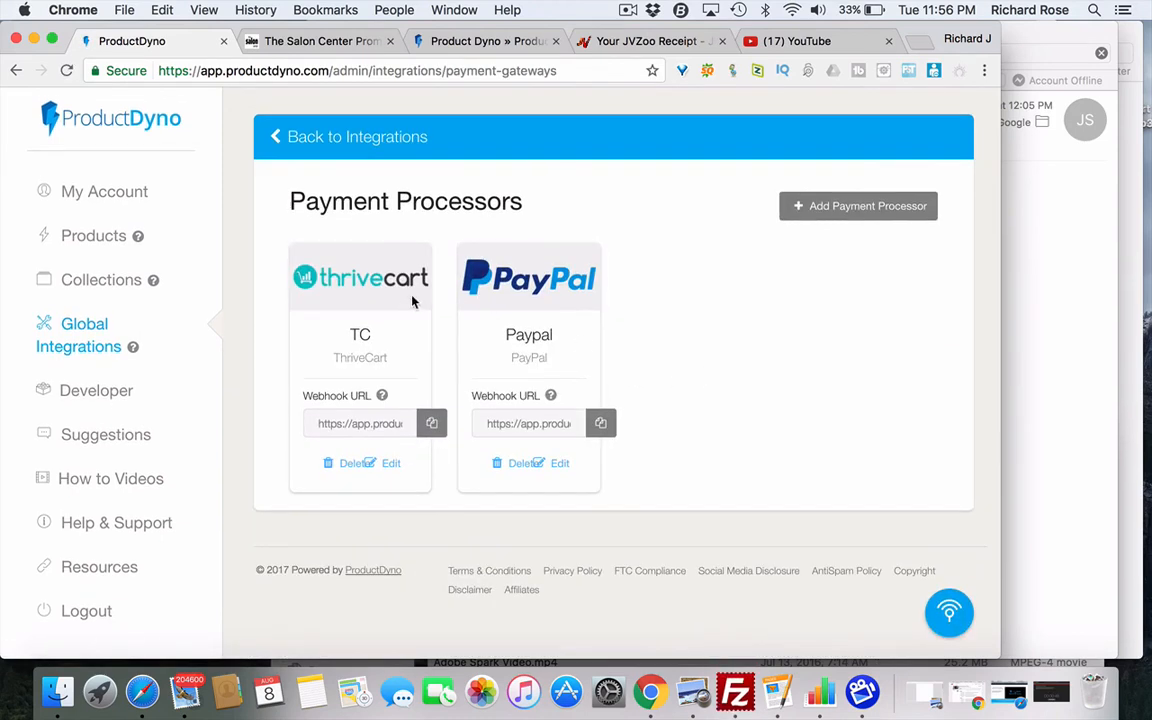
key(super+Left)
click(838, 207)
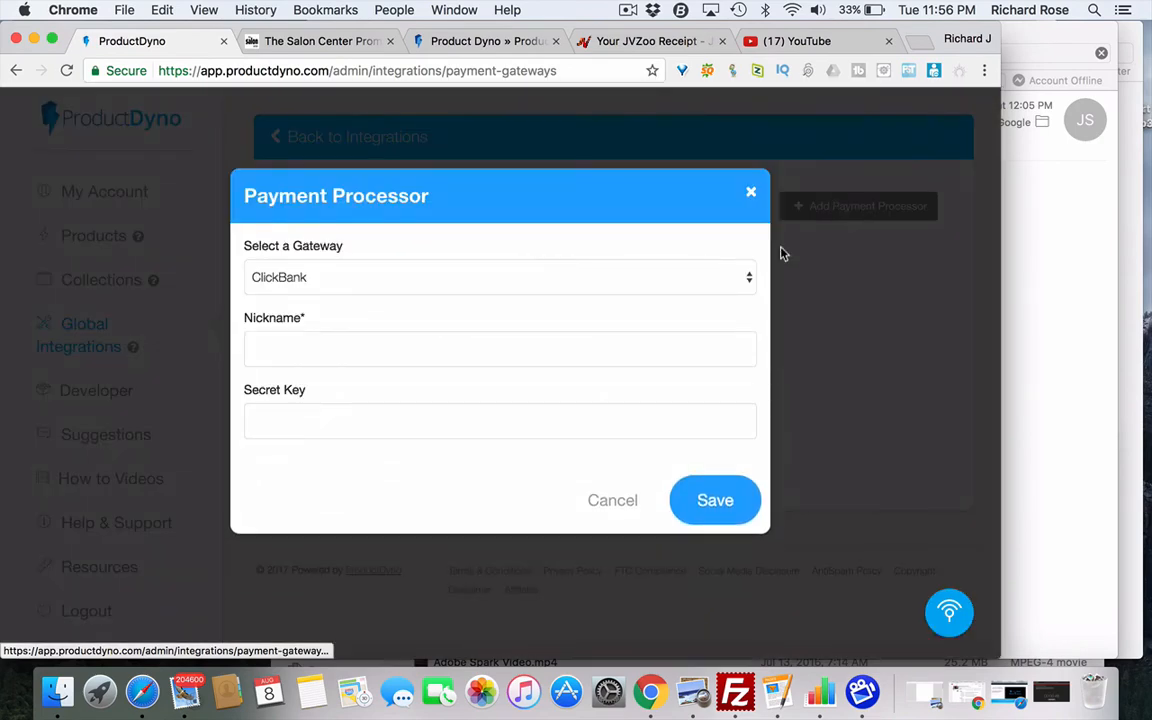
click(618, 502)
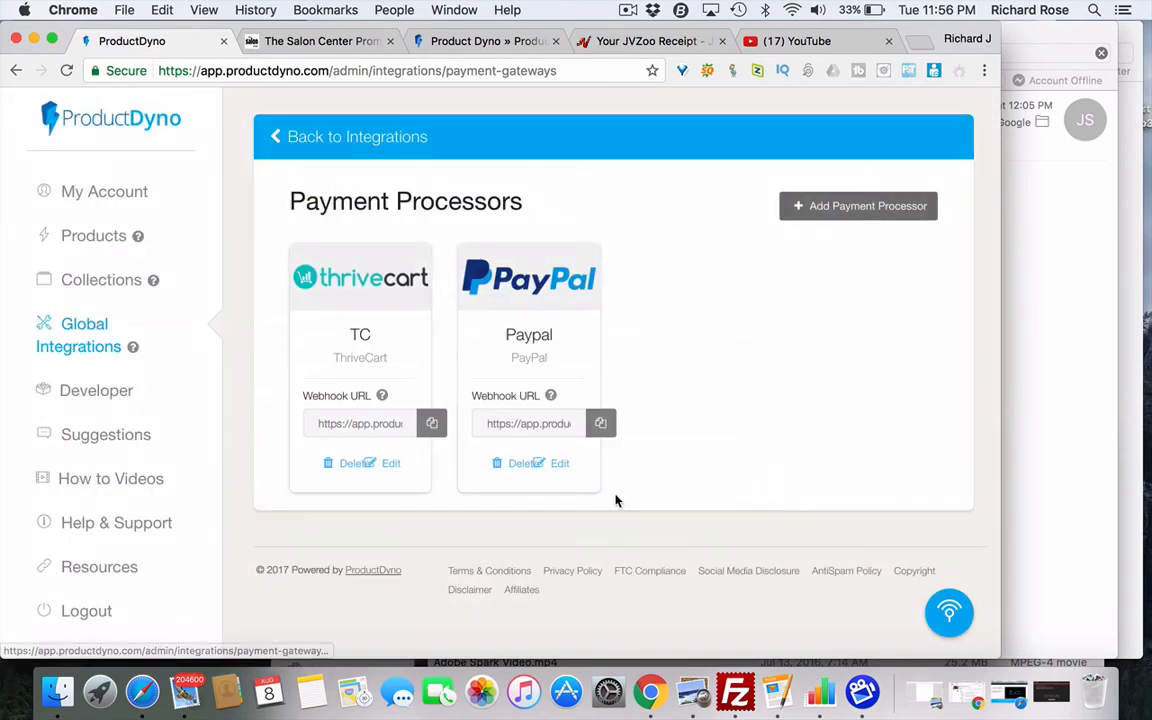
click(105, 392)
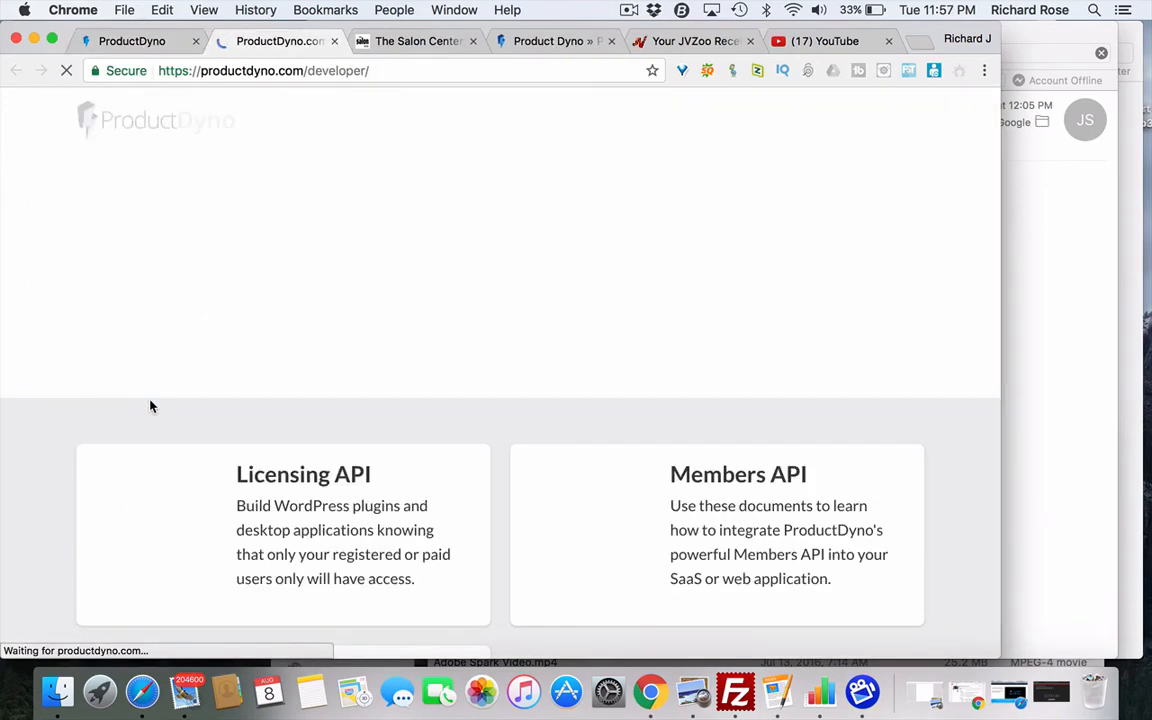
- Look over the Licensing API, Members API and Webhooks docs, then close that tab
scroll(483, 373, down, 5)
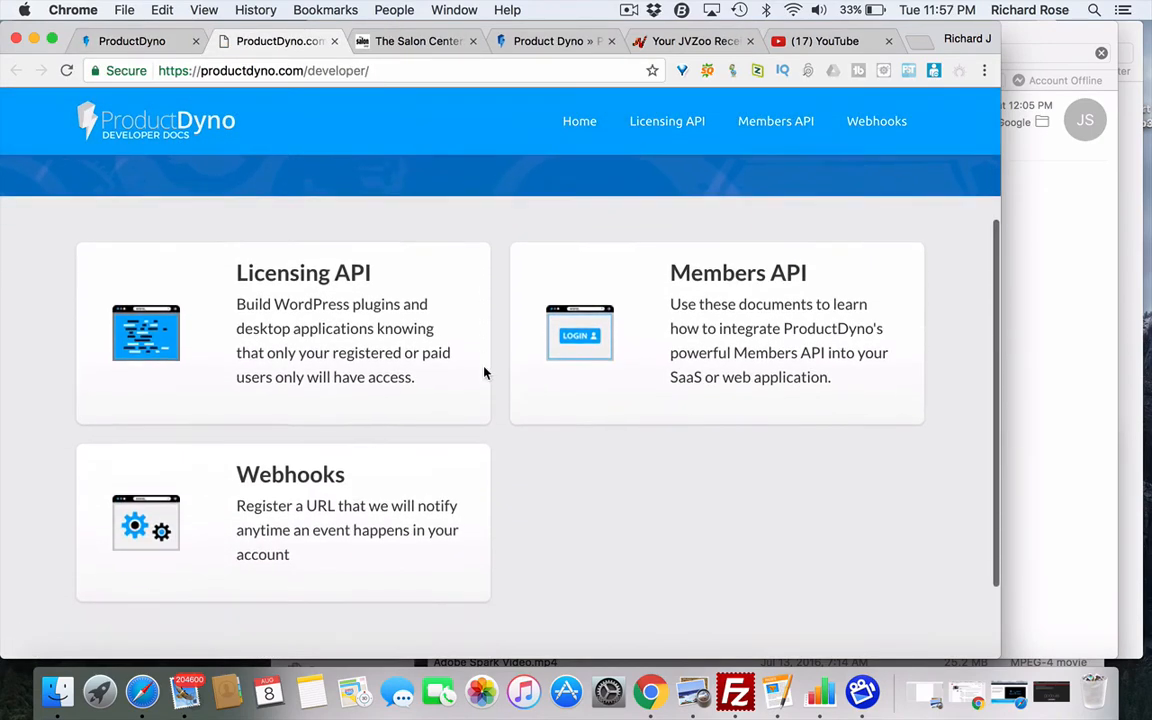
scroll(483, 373, up, 1)
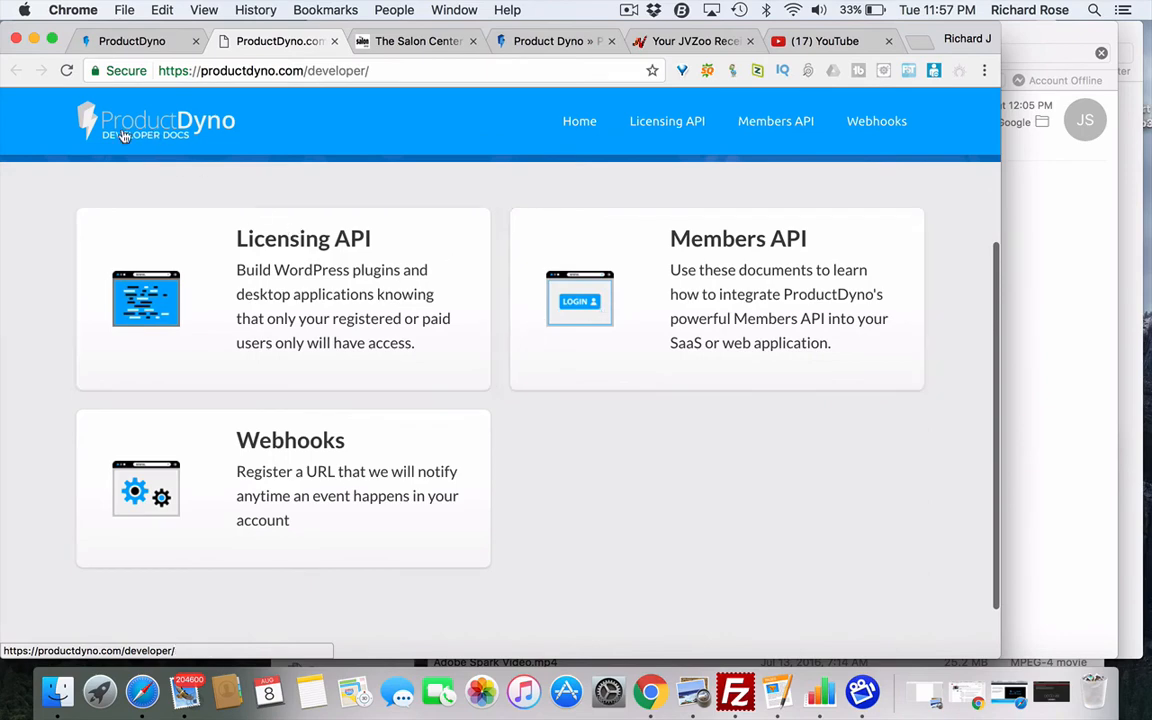
click(334, 42)
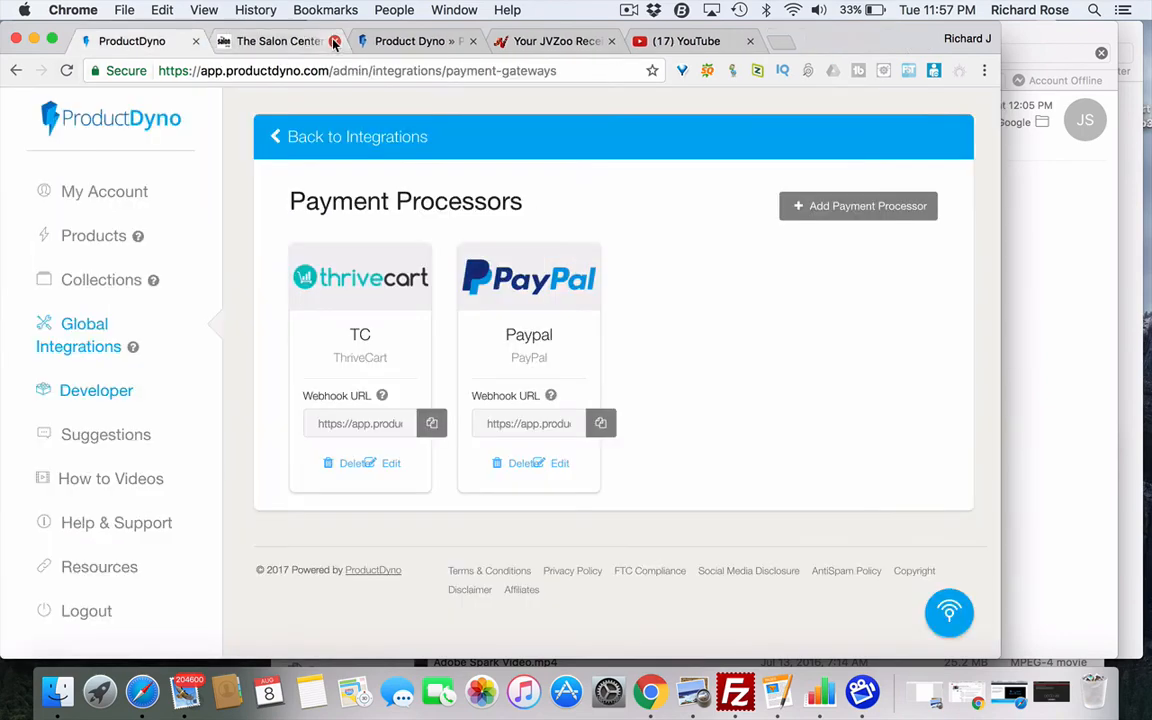
click(108, 443)
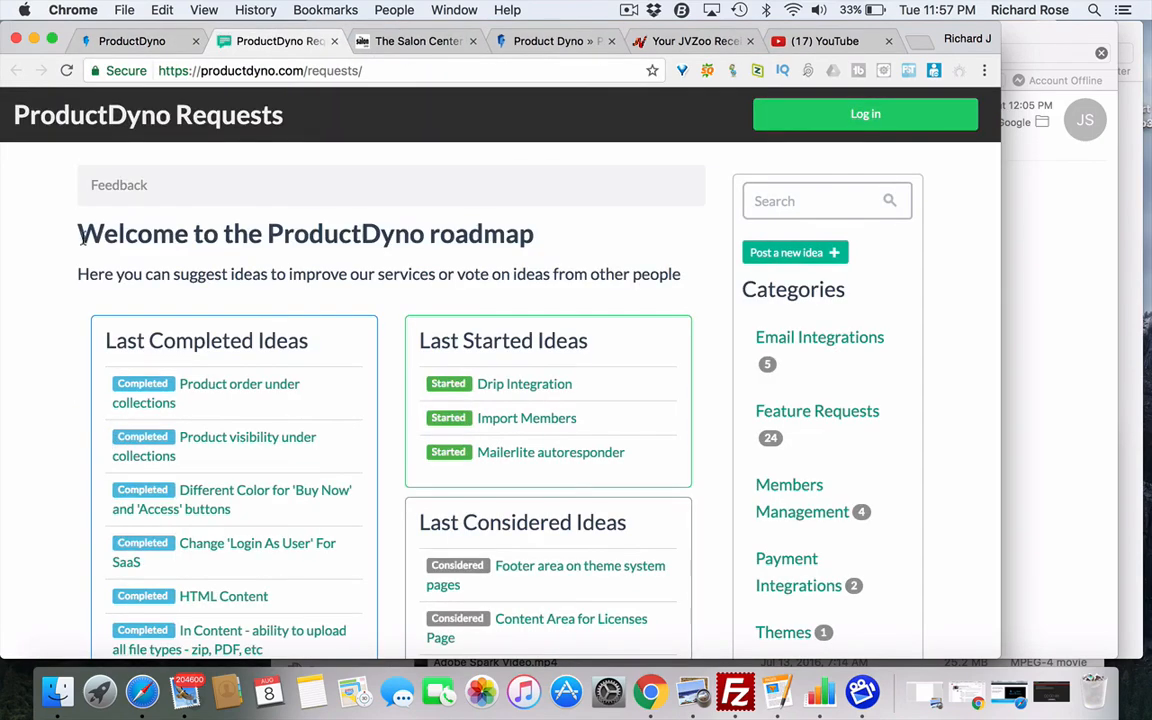
scroll(170, 373, down, 5)
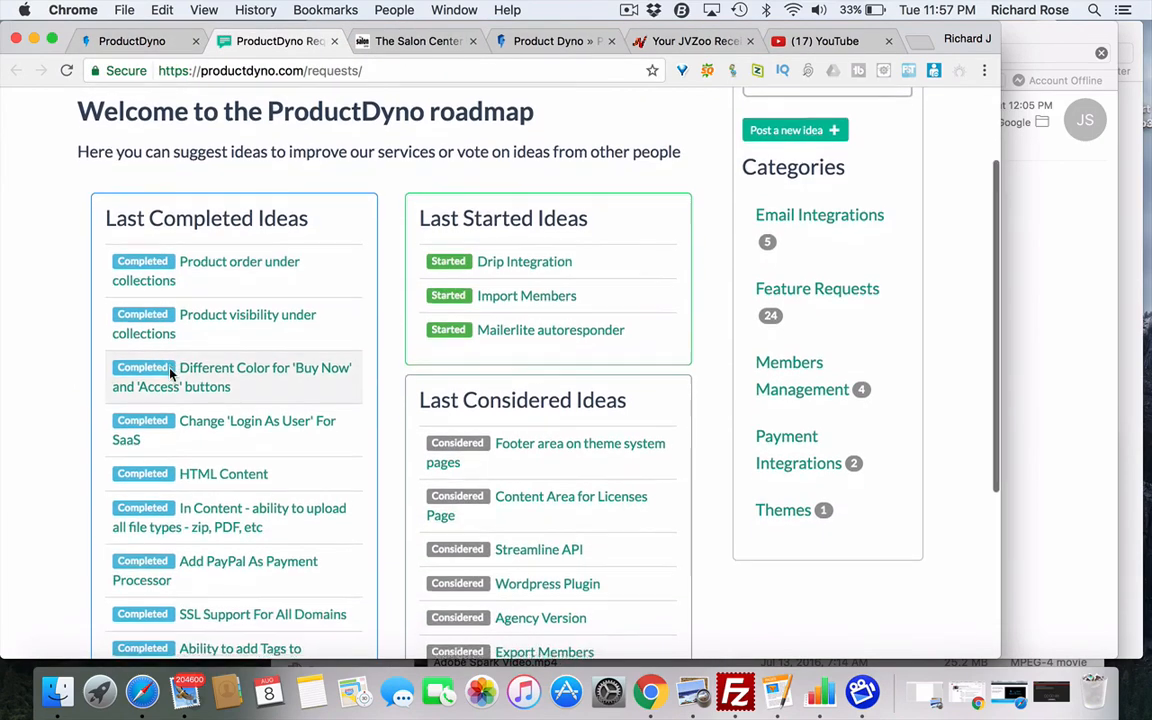
scroll(170, 373, down, 4)
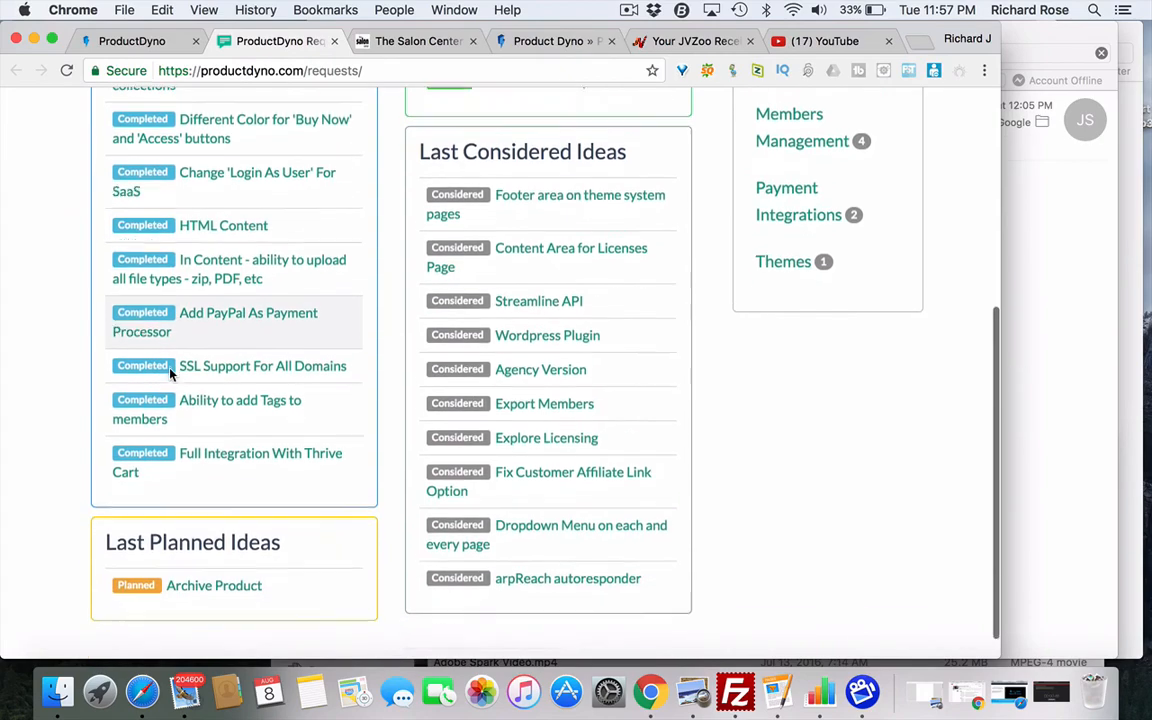
scroll(170, 373, up, 5)
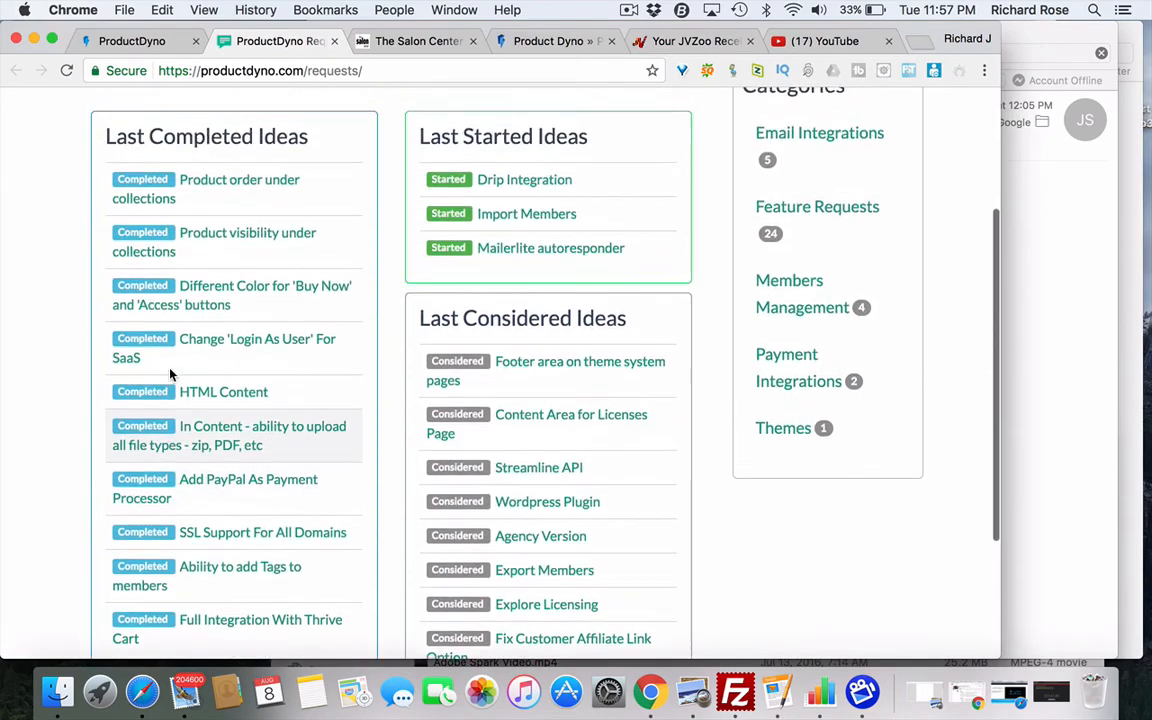
scroll(170, 373, up, 3)
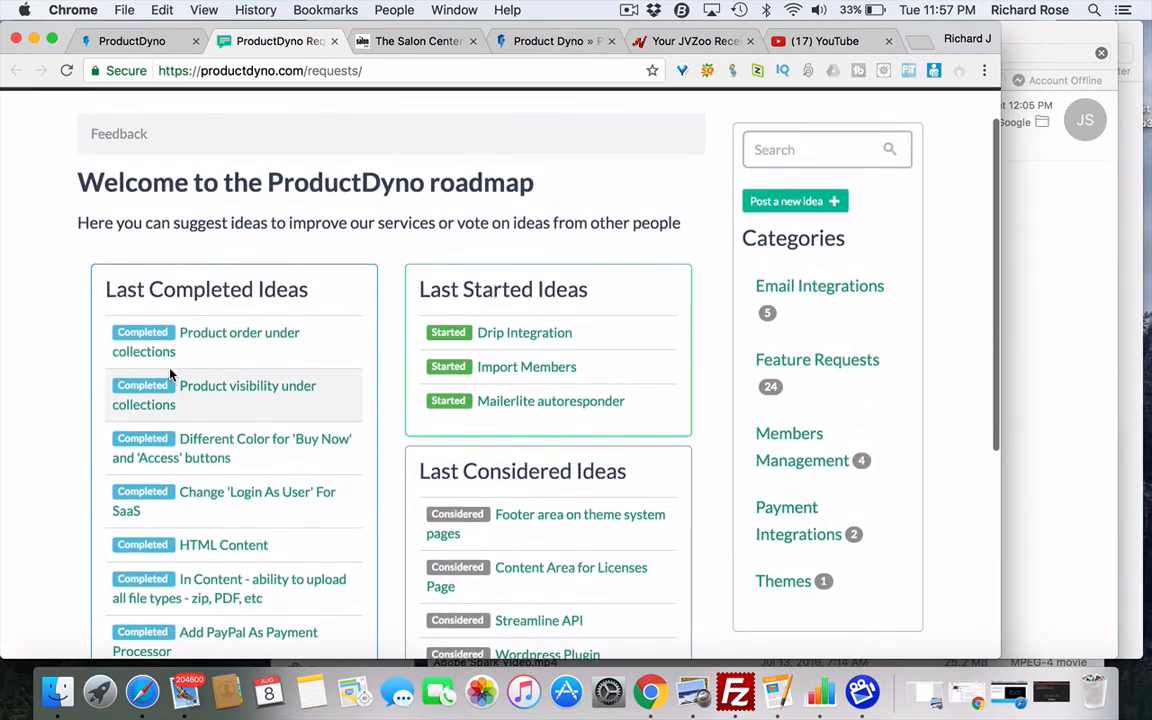
scroll(170, 373, down, 2)
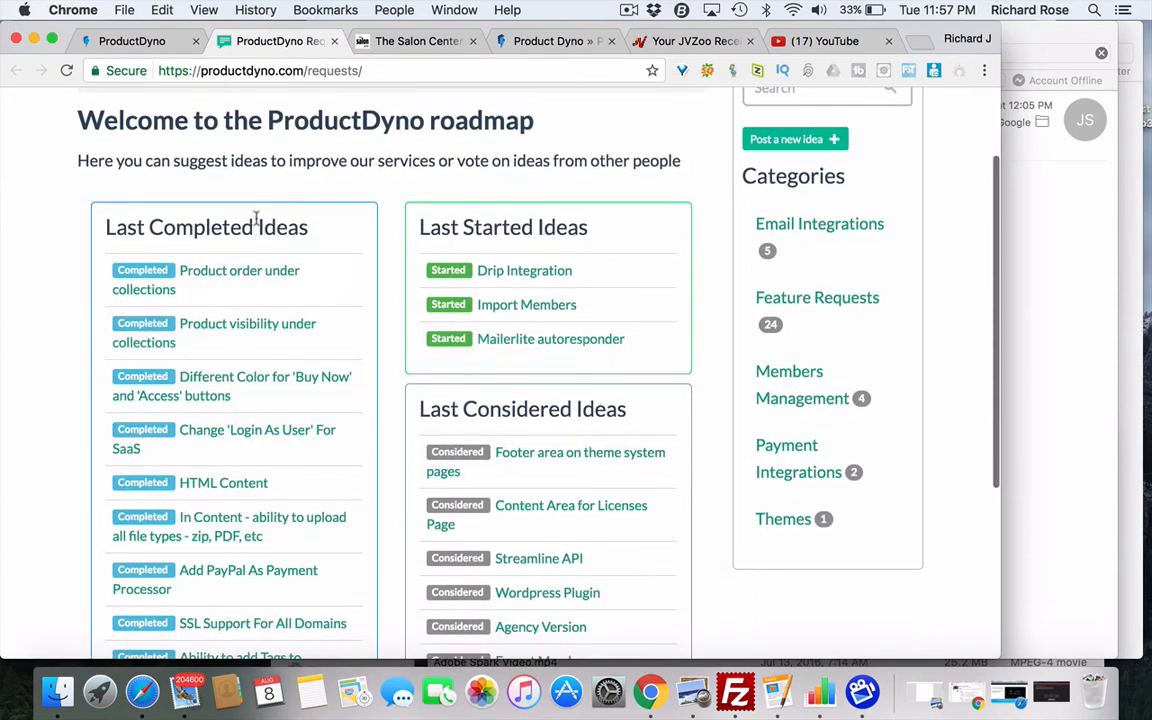
click(335, 42)
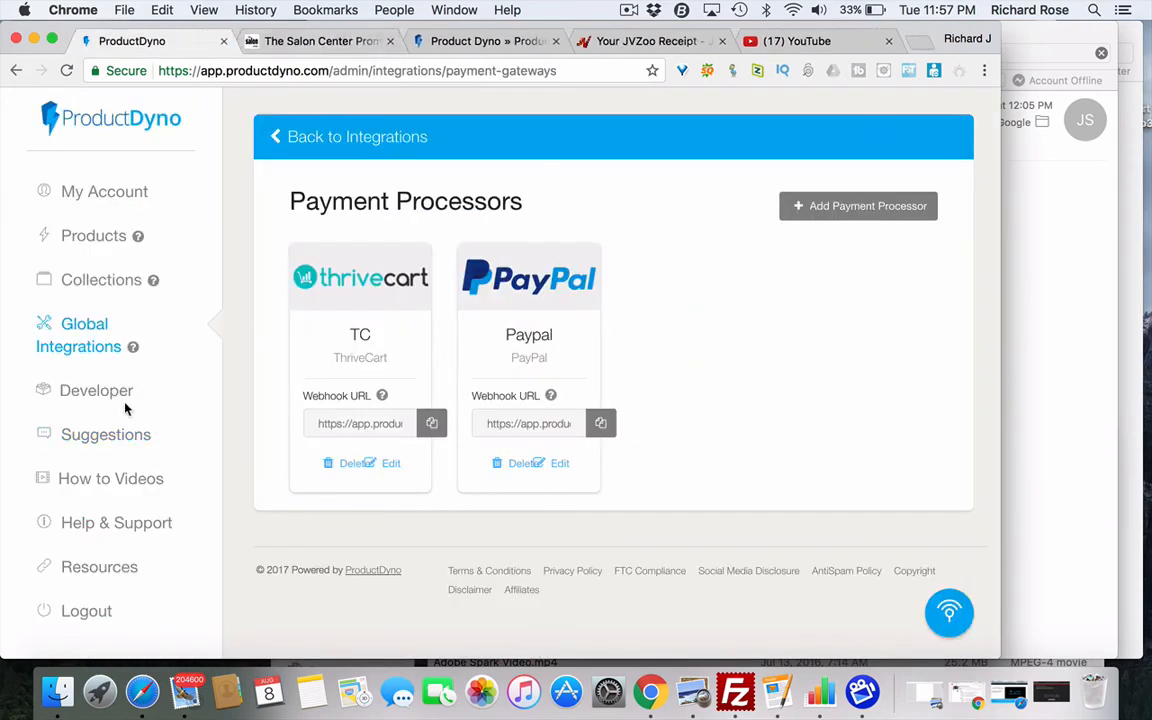
- Open the How to Videos YouTube playlists, then return to the Payment Processors page
click(116, 479)
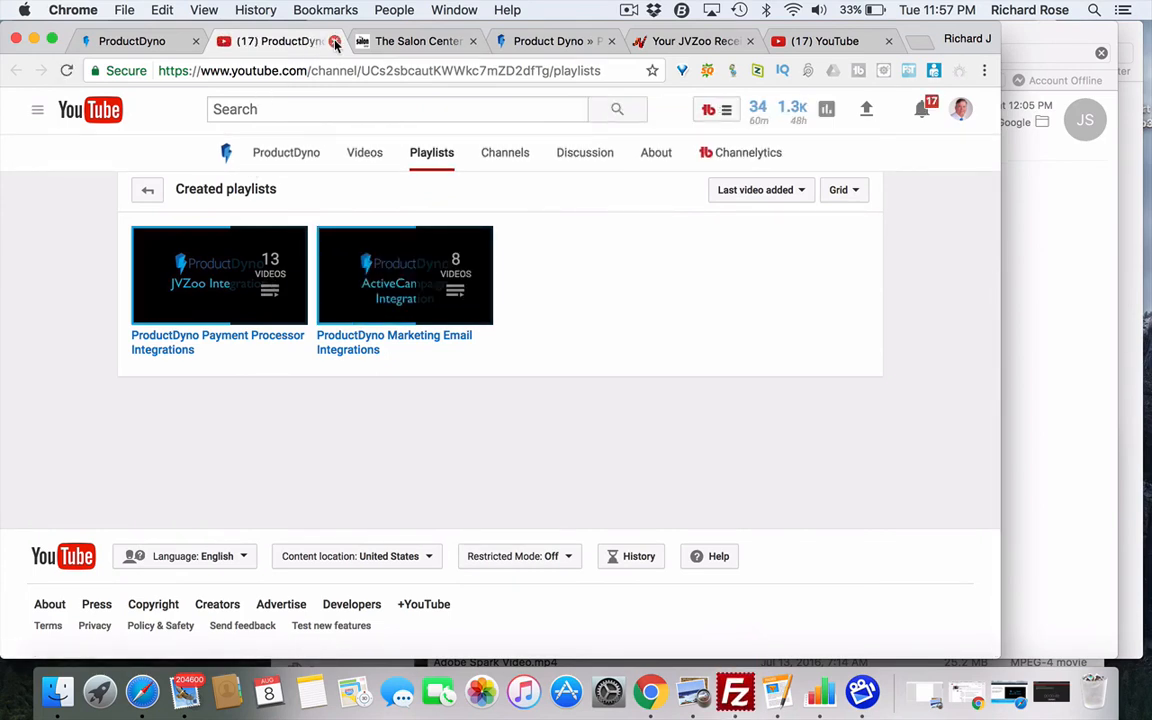
click(160, 42)
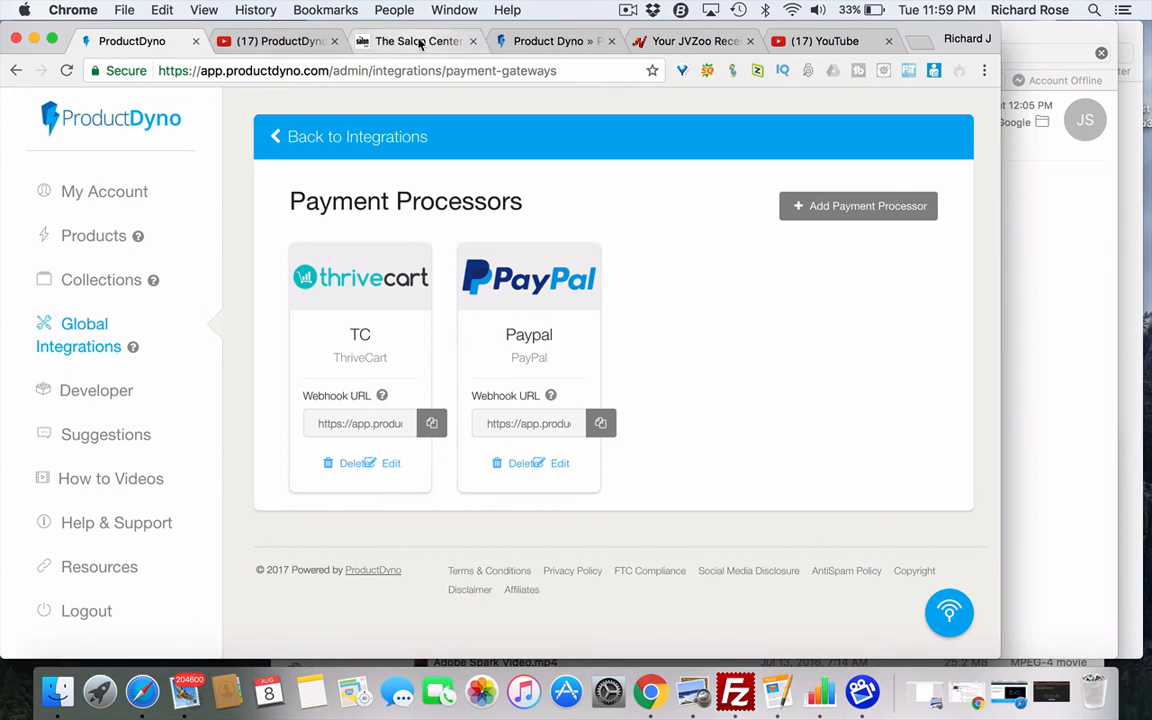
- Switch to the partners page and look over its 'Do you sell digital products online?' video
click(530, 41)
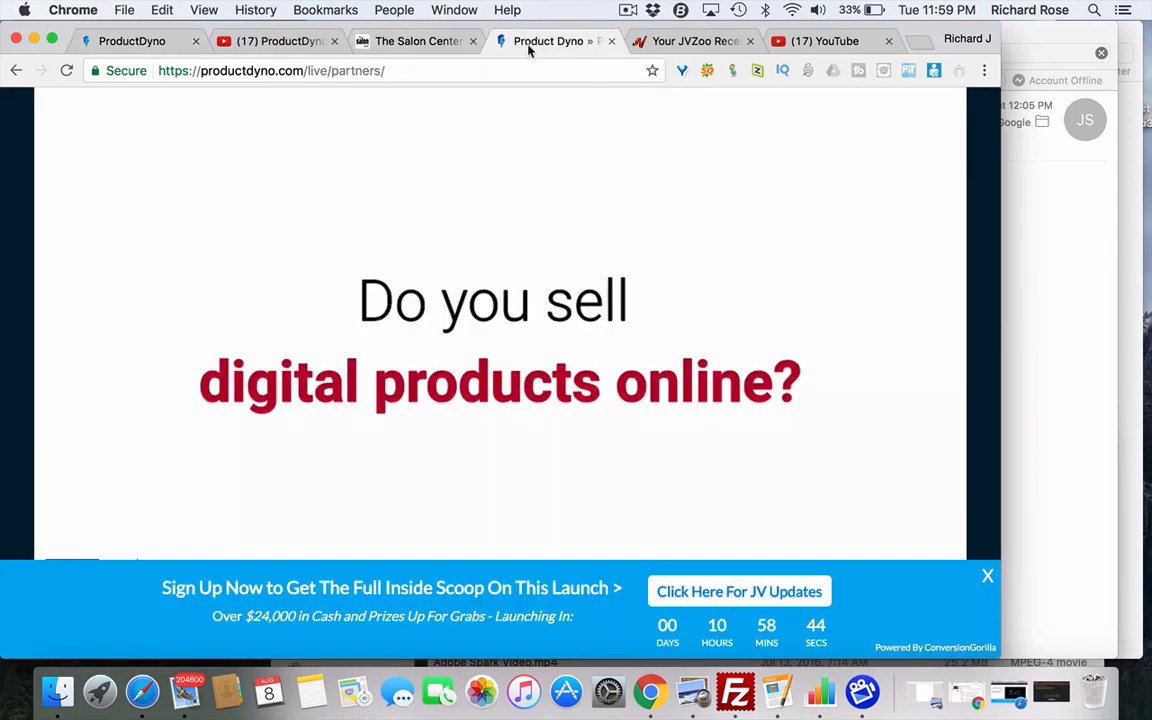
scroll(685, 343, down, 2)
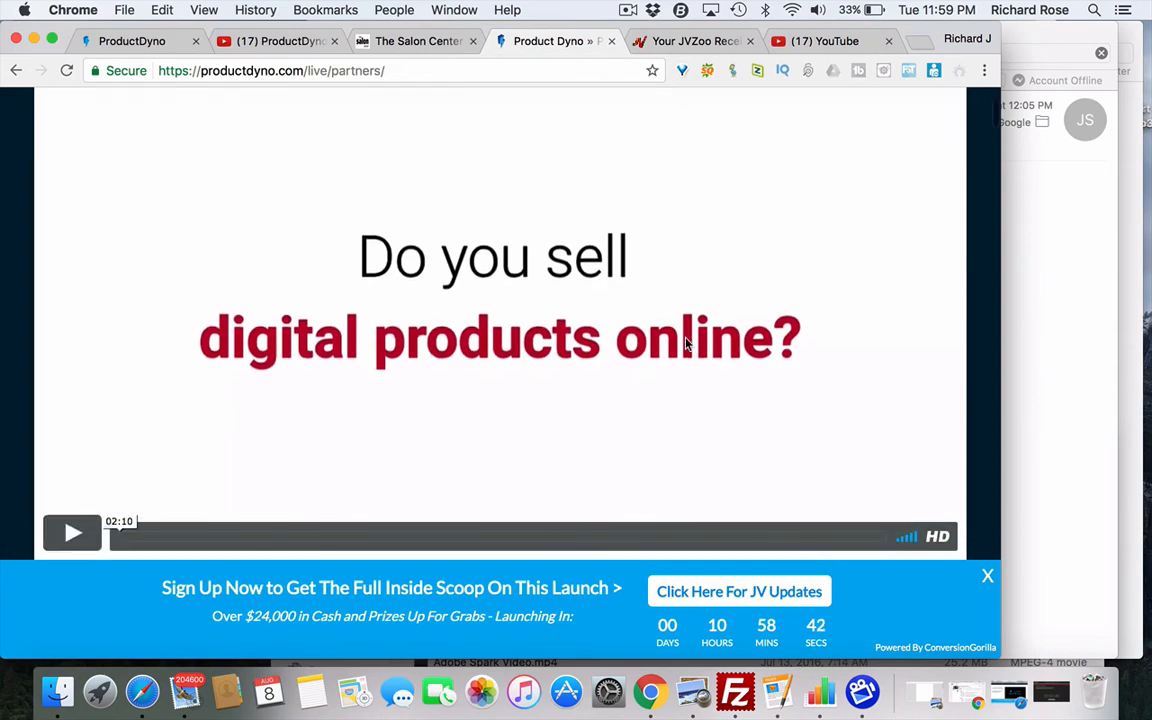
scroll(686, 343, up, 2)
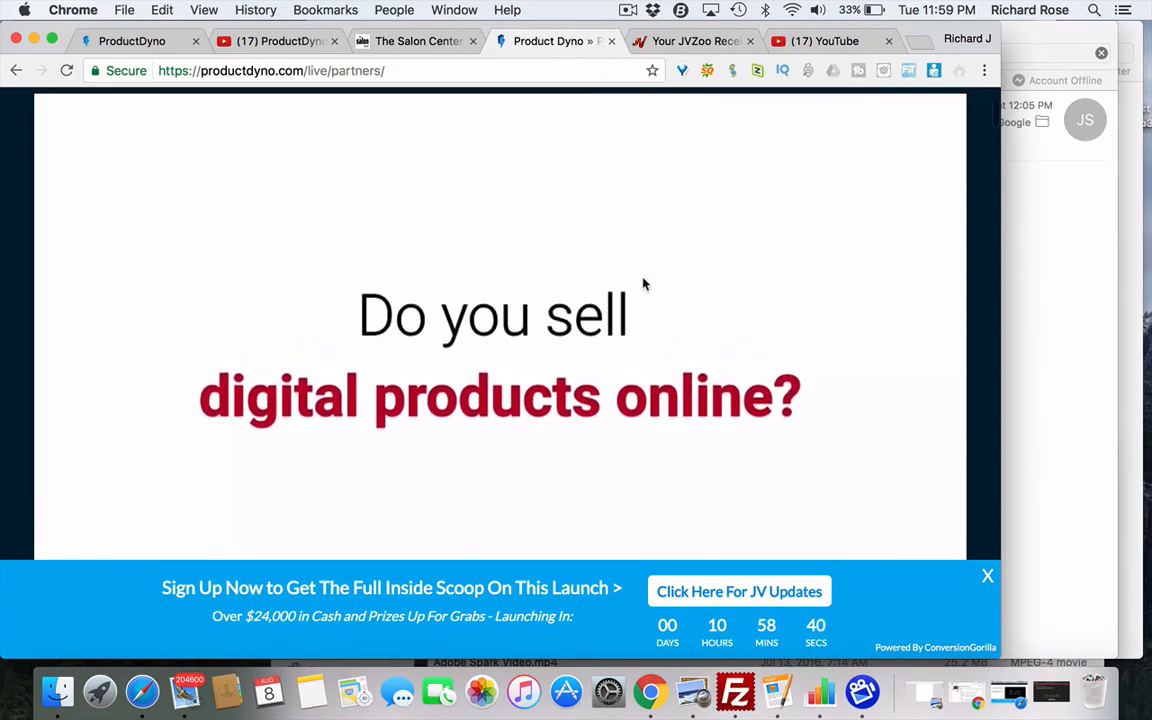